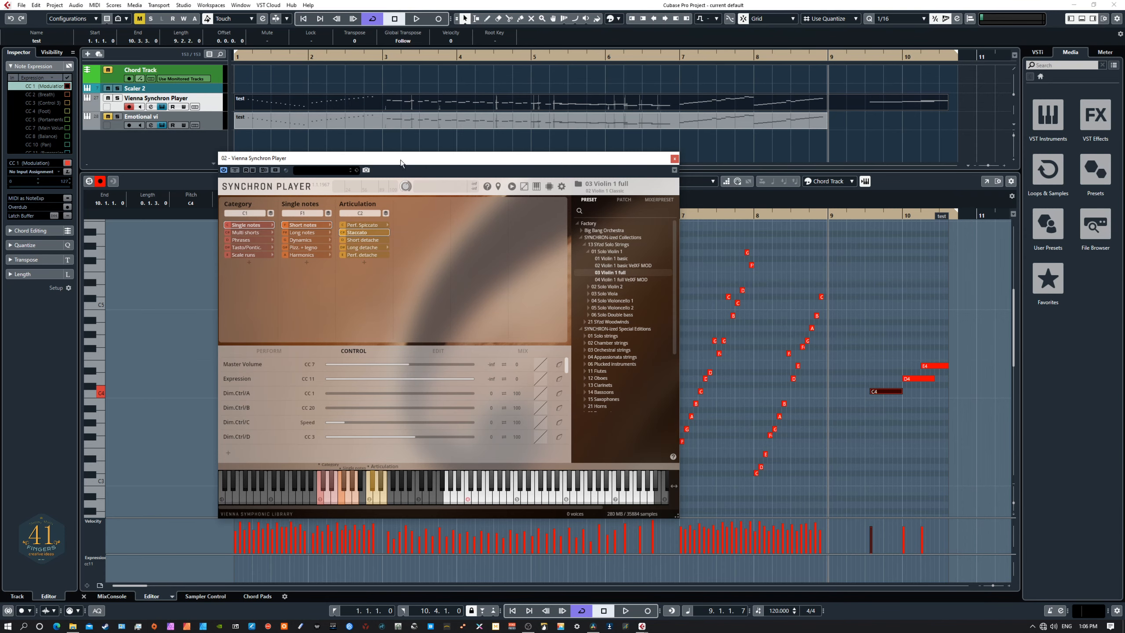
# Collapse the SYNCHRON-ized Collections presets and browse the Oboes and Clarinets folders within SYNCHRON-ized Special Editions.
pyautogui.moveTo(401, 160)
pyautogui.mouseDown()
pyautogui.moveTo(429, 189)
pyautogui.moveTo(385, 151)
pyautogui.mouseUp()
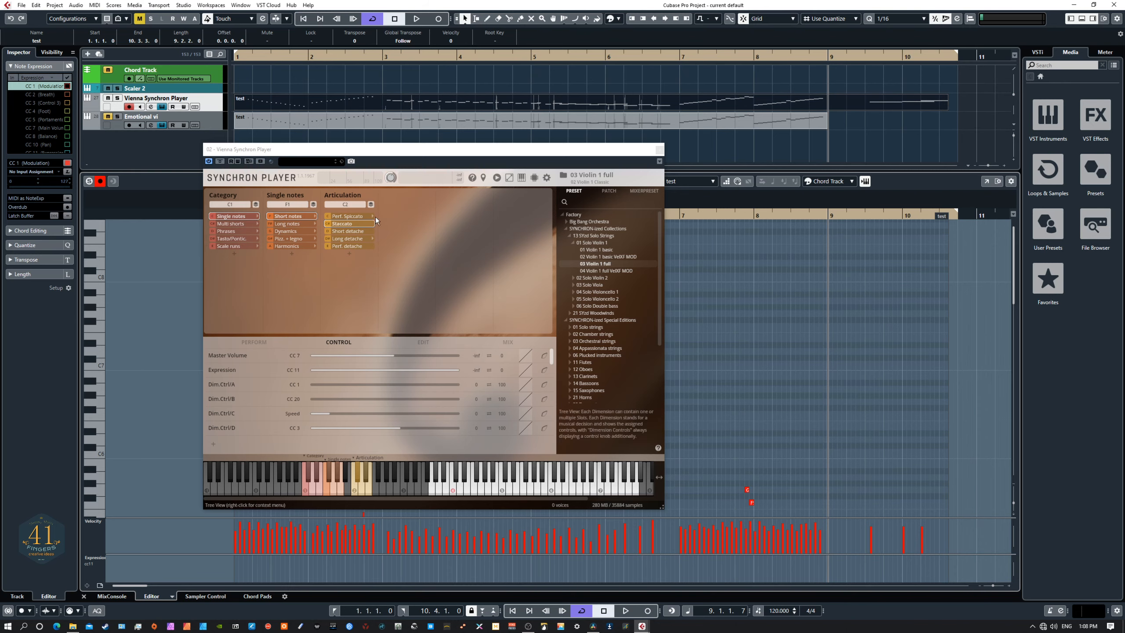
pyautogui.moveTo(339, 149); pyautogui.dragTo(312, 161)
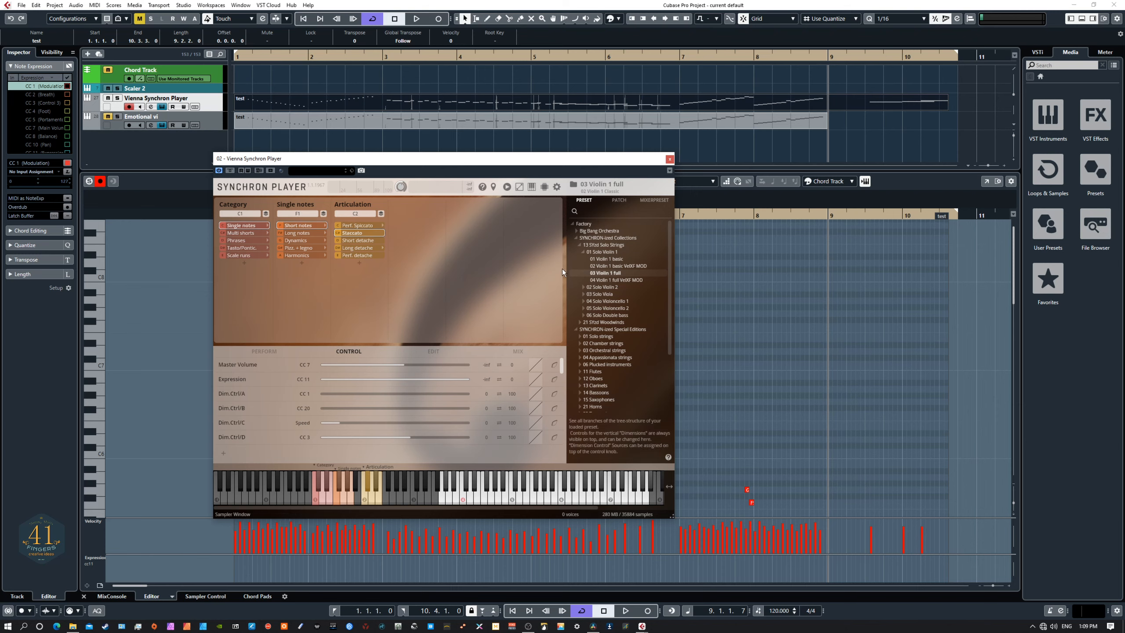
pyautogui.click(577, 238)
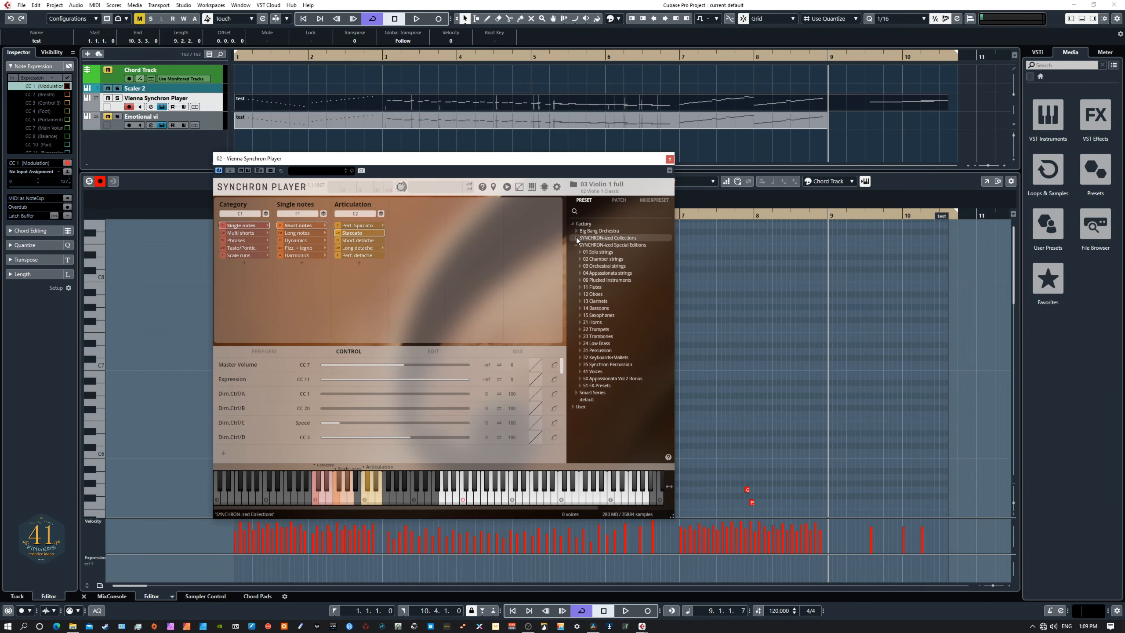
pyautogui.click(577, 245)
pyautogui.click(577, 246)
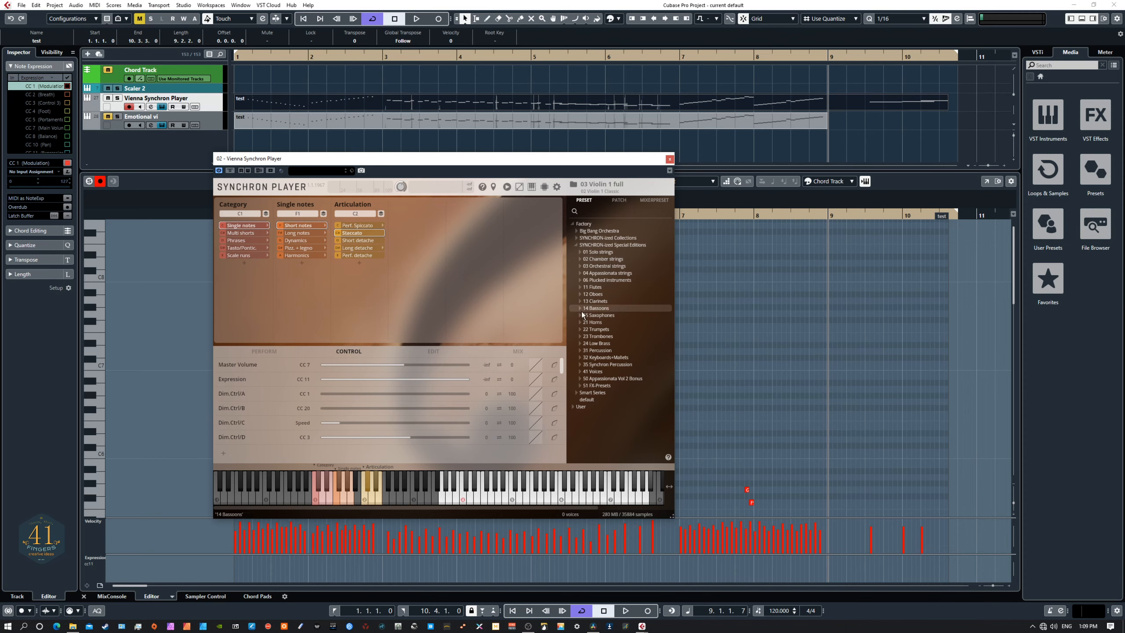
pyautogui.click(580, 294)
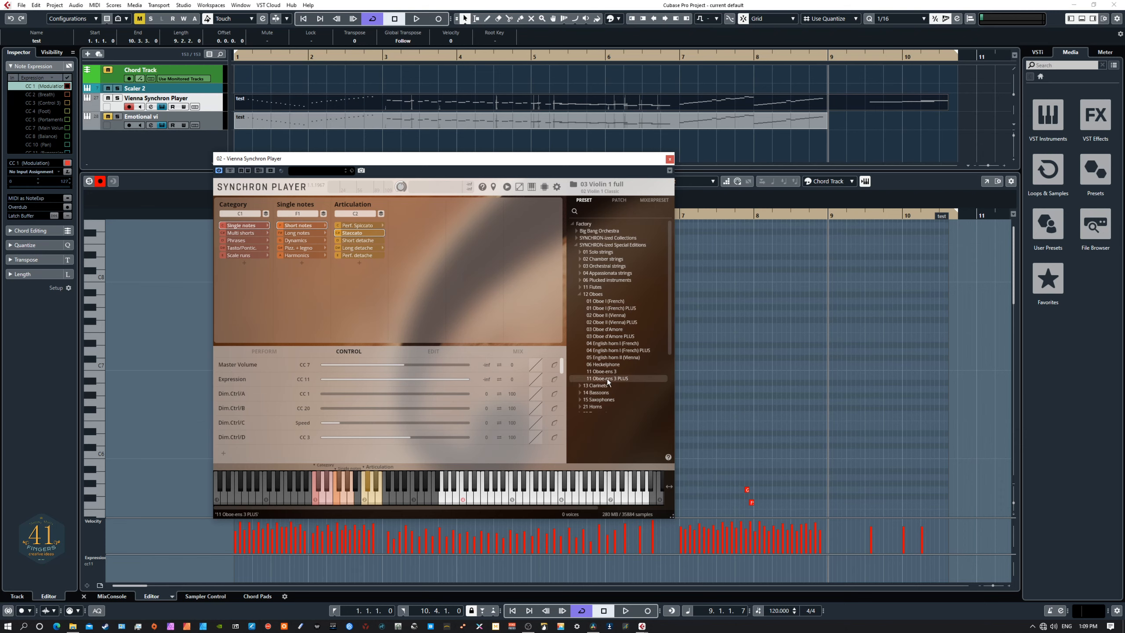
pyautogui.click(579, 294)
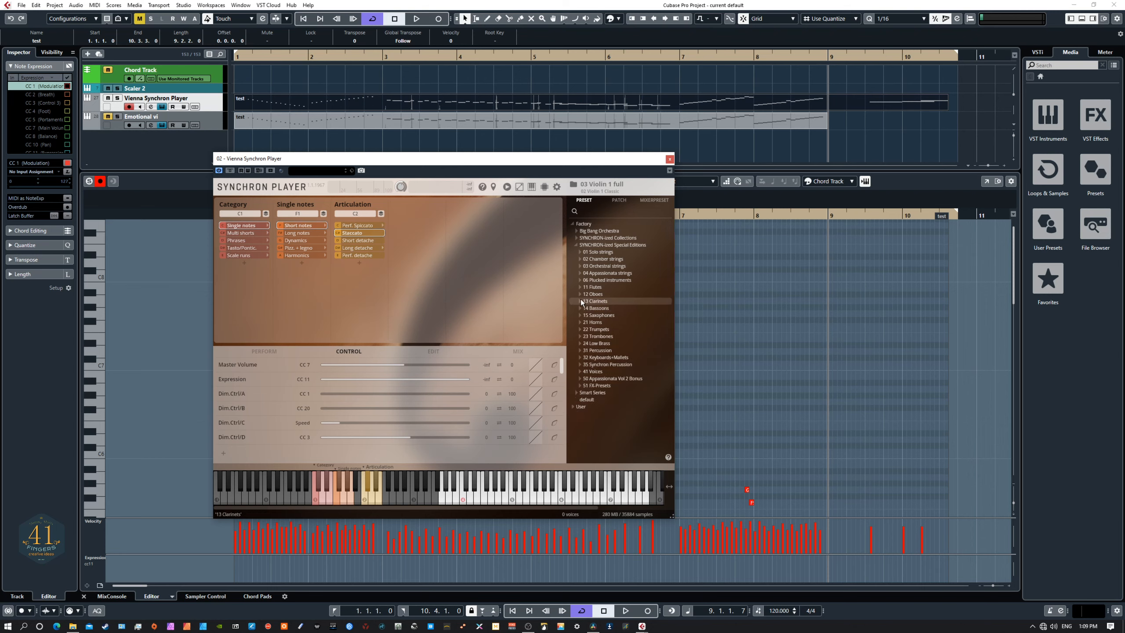
pyautogui.click(581, 300)
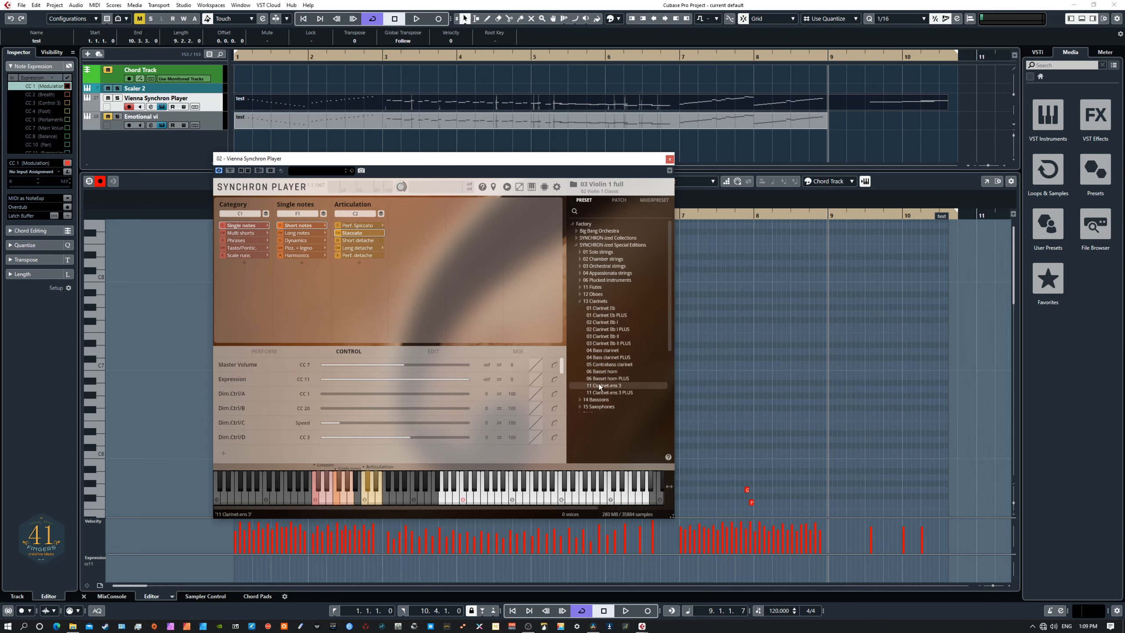
pyautogui.click(581, 301)
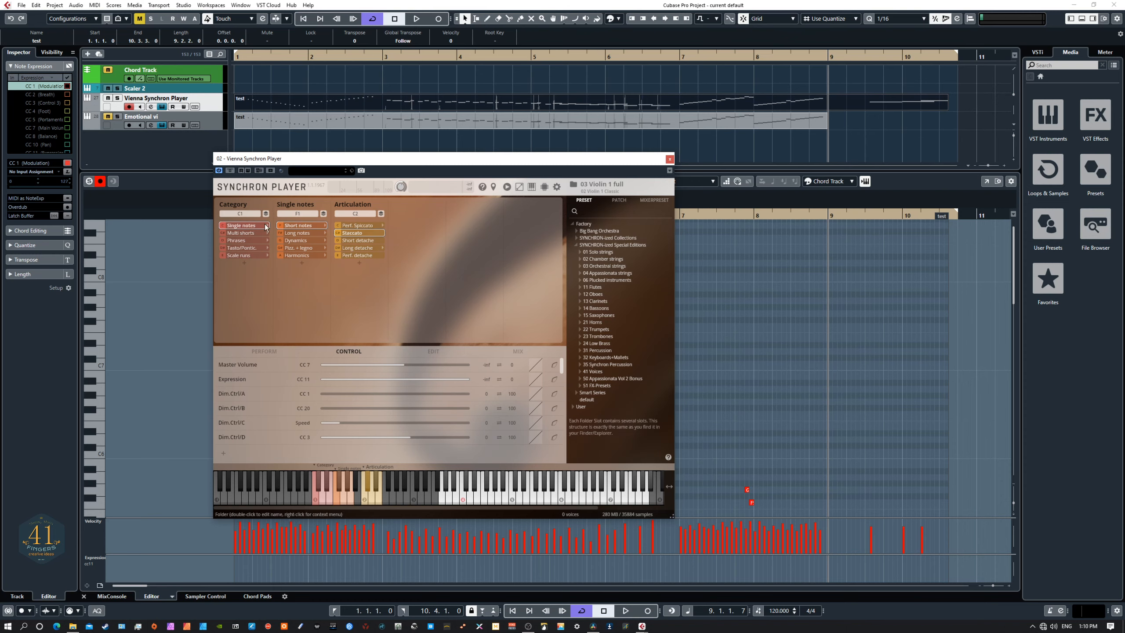
# Look through the Long notes and Short notes articulations, including Perf. Spiccato, and return to Staccato.
pyautogui.click(304, 231)
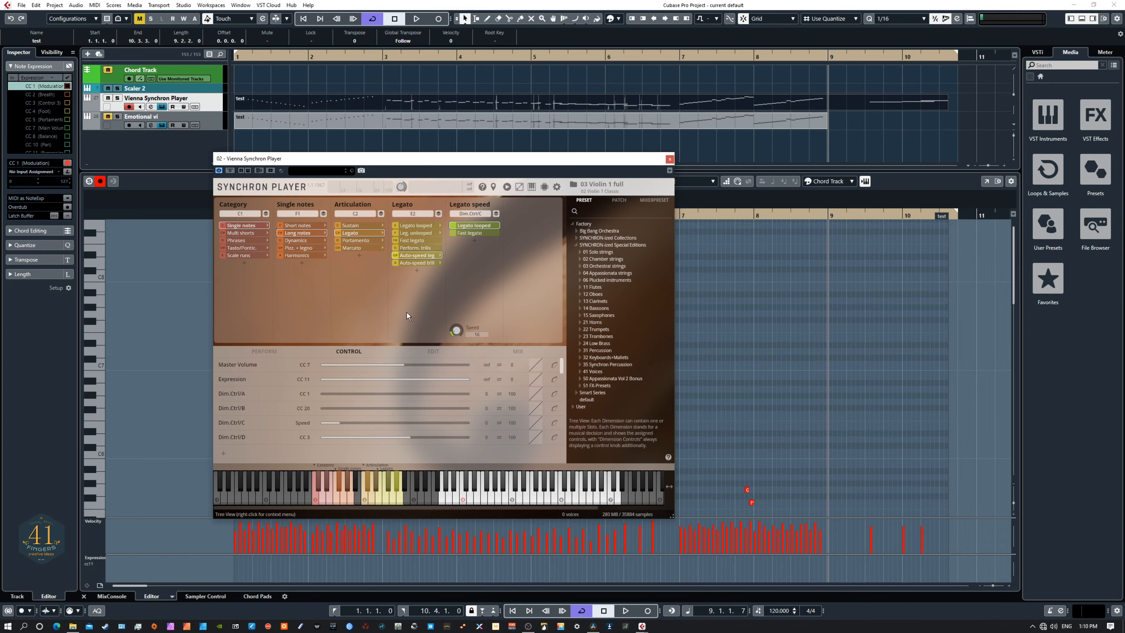
pyautogui.click(301, 226)
pyautogui.click(348, 225)
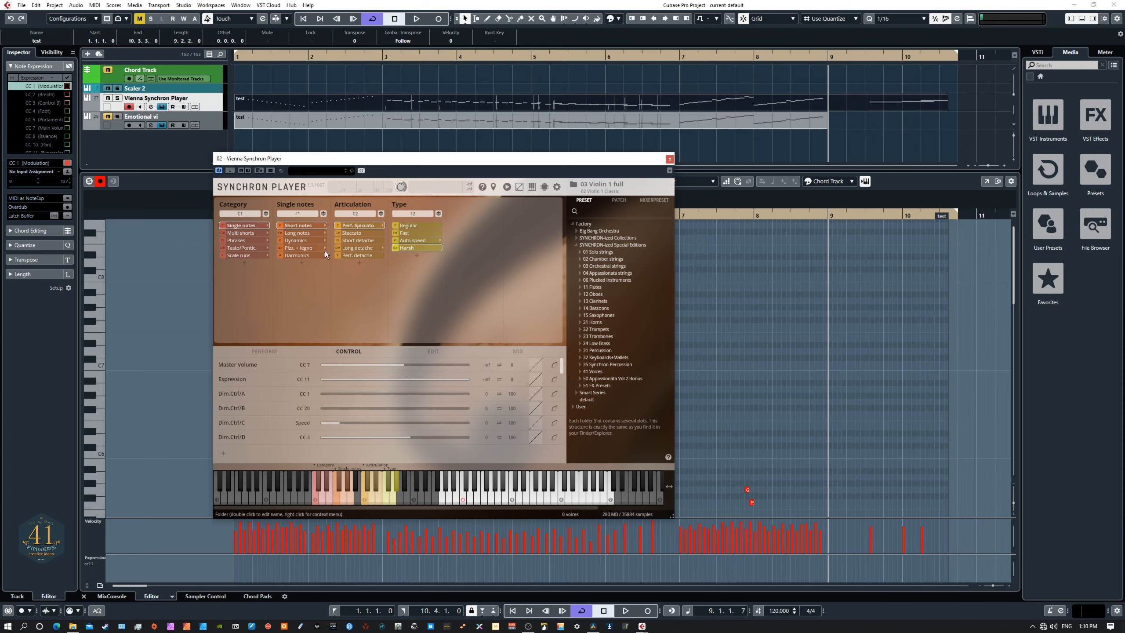
pyautogui.click(350, 233)
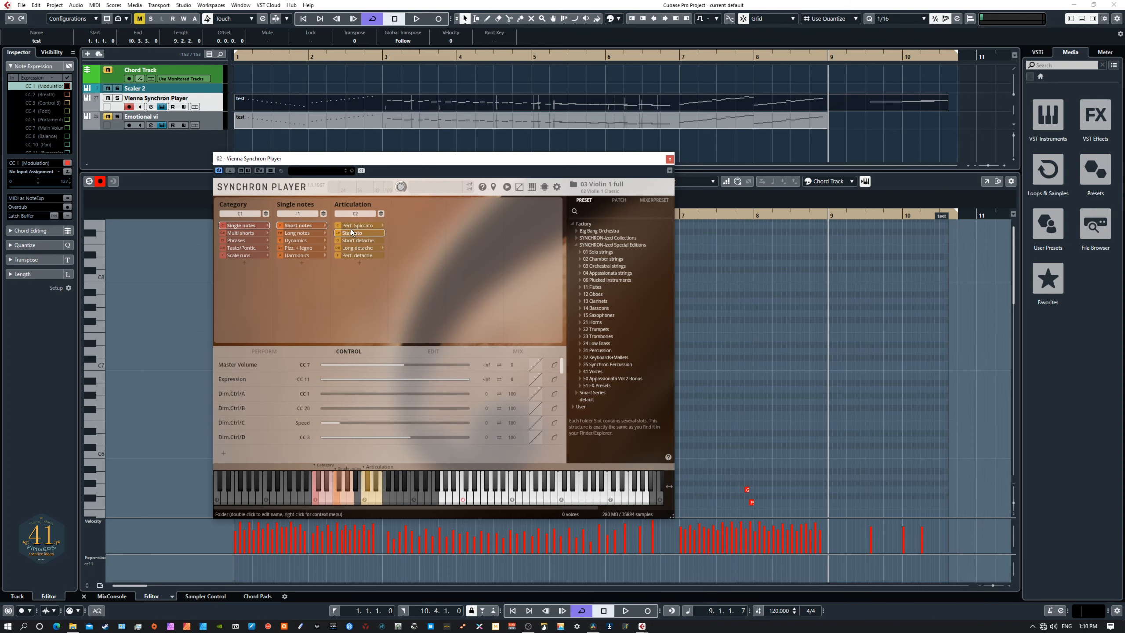
# Show the instrument's Perform controls and try raising the Attack fader.
pyautogui.scroll(-3, 709, 376)
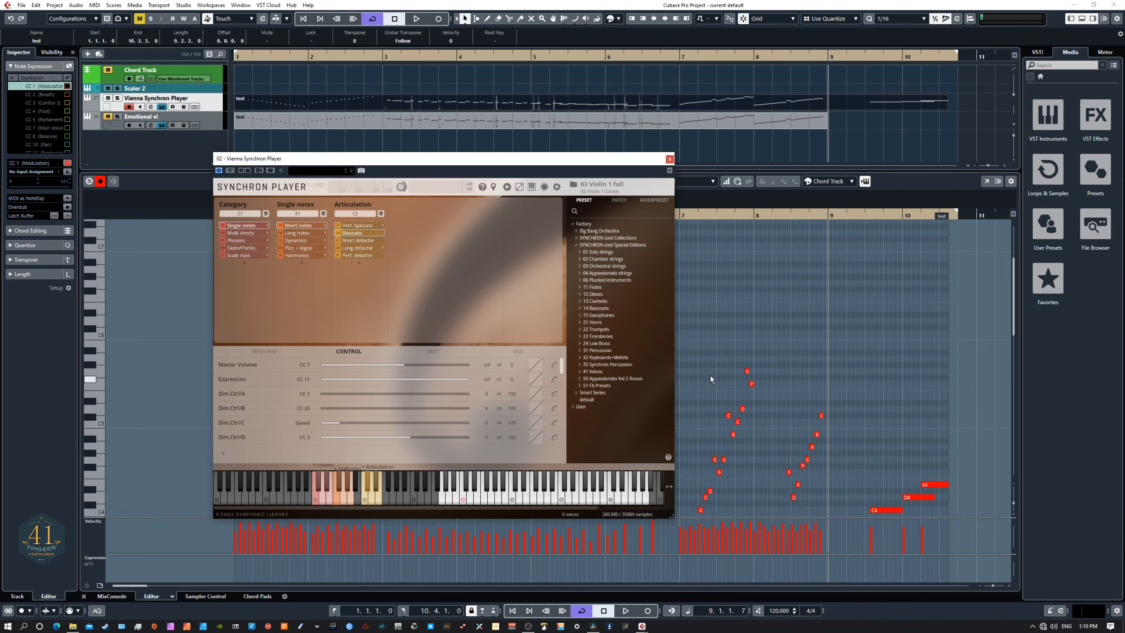
pyautogui.scroll(-4, 707, 374)
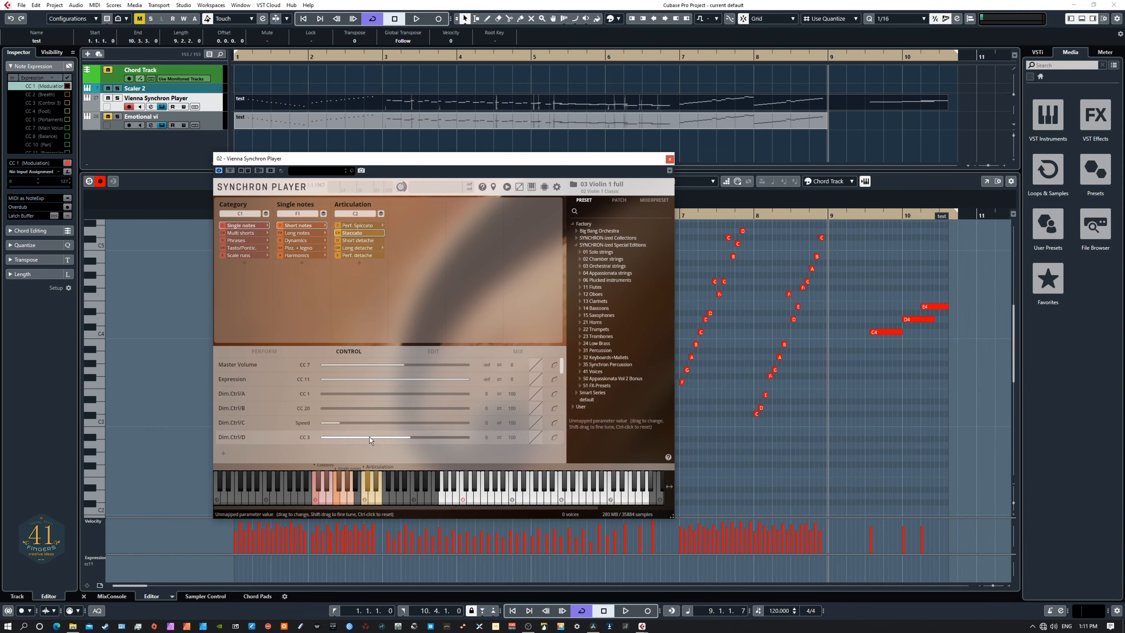
pyautogui.click(270, 352)
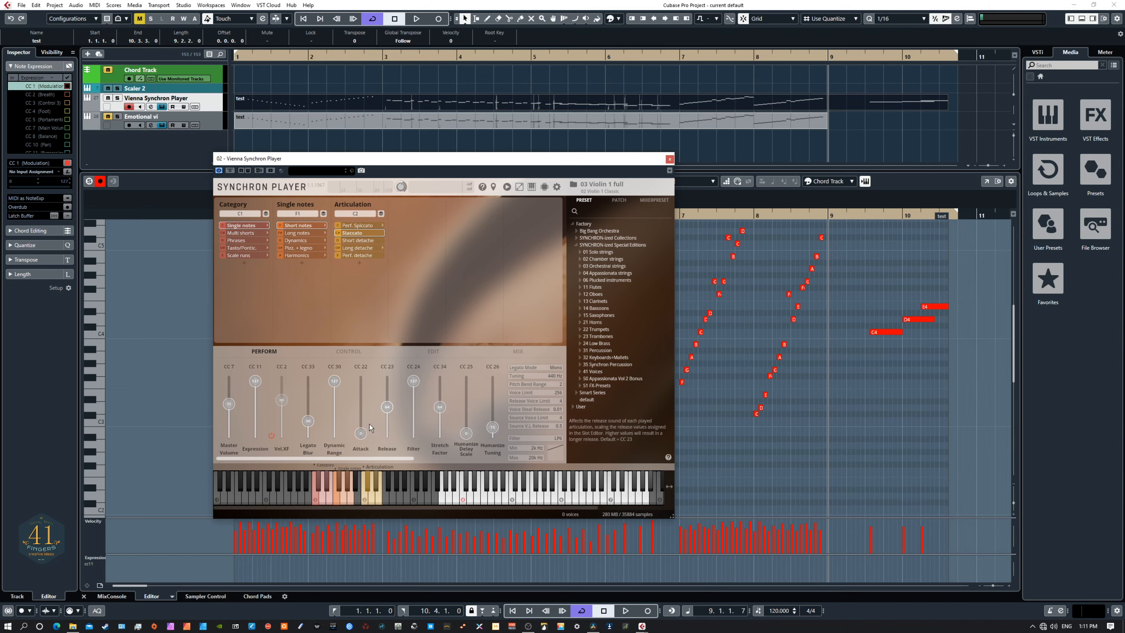
pyautogui.moveTo(364, 434); pyautogui.dragTo(366, 388)
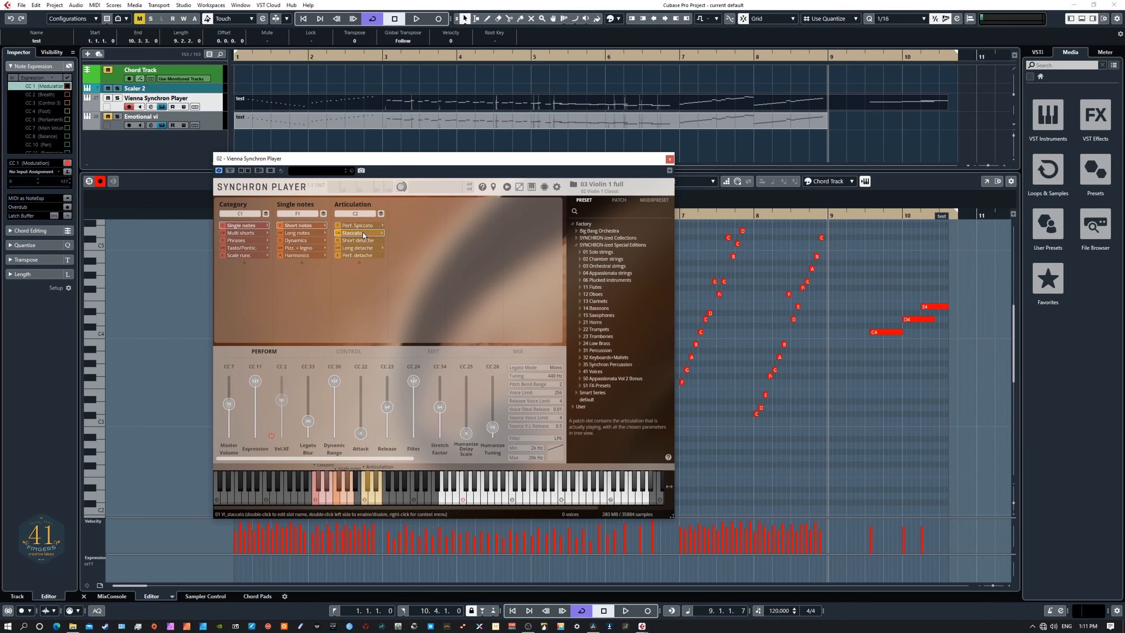
# Select Fast legato under Long notes and audition it on the virtual keyboard starting from C4.
pyautogui.click(302, 232)
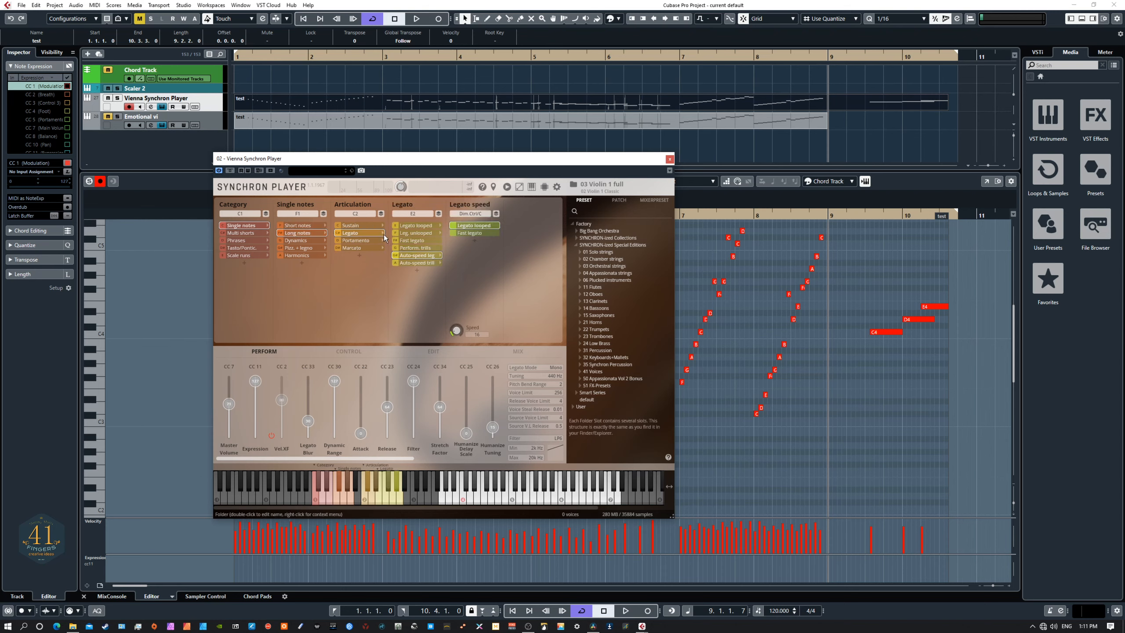
pyautogui.click(410, 240)
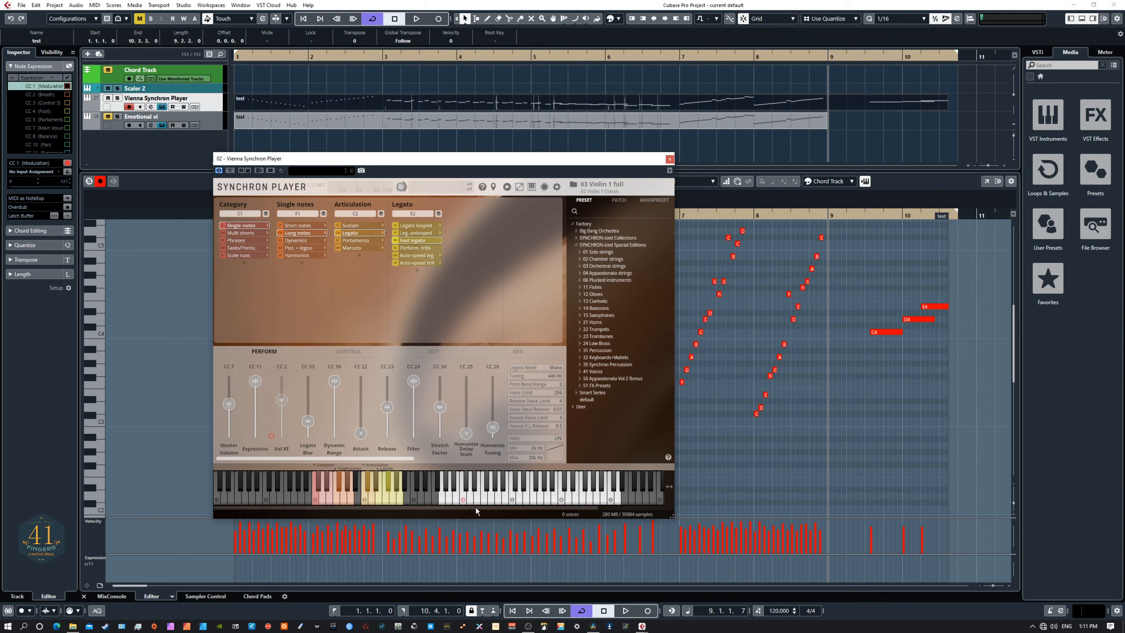
pyautogui.click(465, 500)
pyautogui.moveTo(466, 498)
pyautogui.mouseDown()
pyautogui.moveTo(486, 498)
pyautogui.moveTo(475, 498)
pyautogui.mouseUp()
# Switch to the Sustain articulation and audition C4 while lowering the Release fader in stages.
pyautogui.click(358, 225)
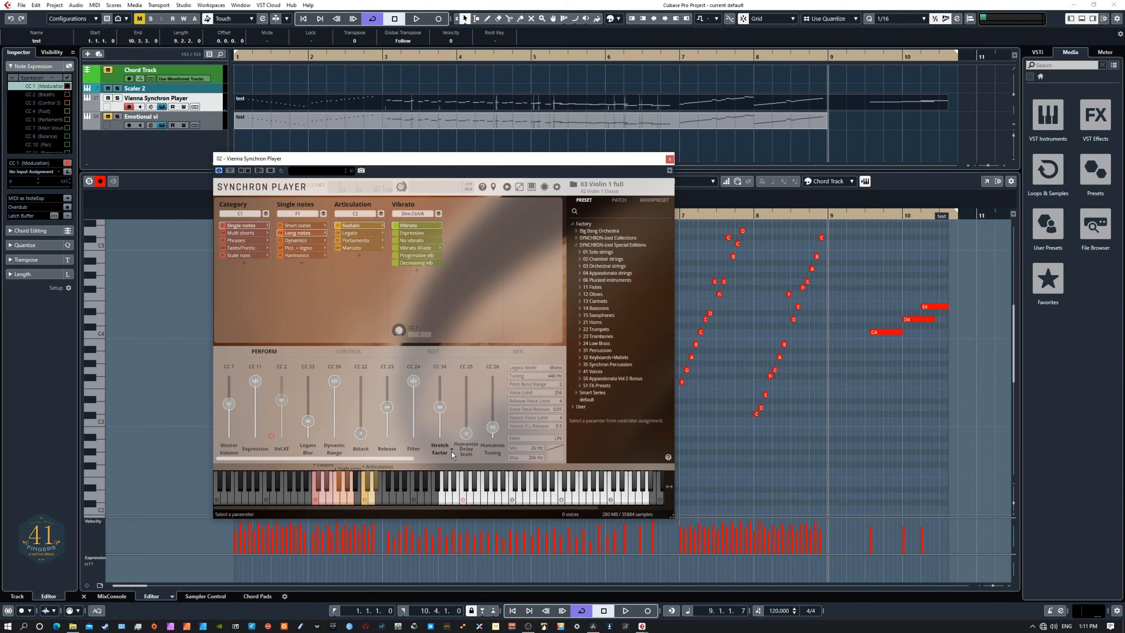
pyautogui.click(462, 500)
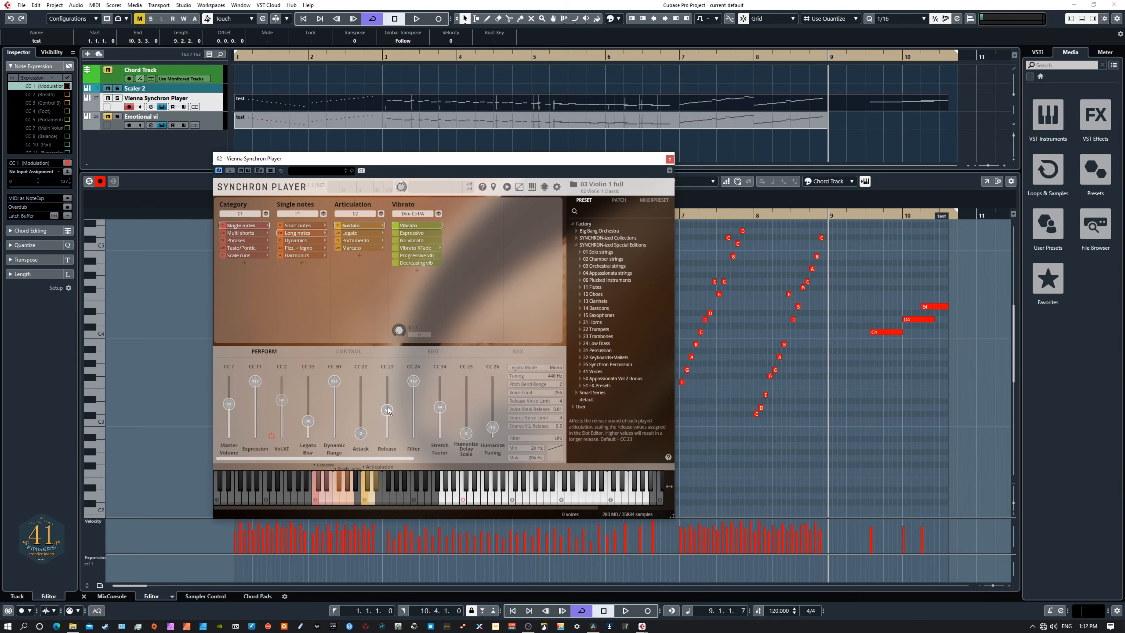
pyautogui.moveTo(389, 425); pyautogui.dragTo(389, 417)
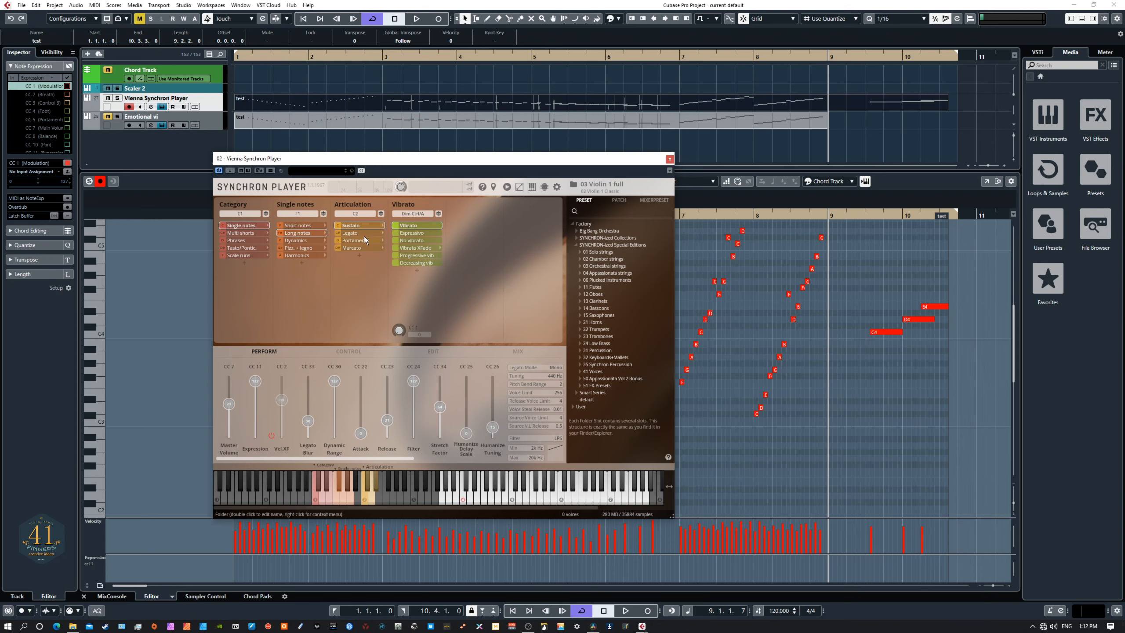
pyautogui.click(462, 499)
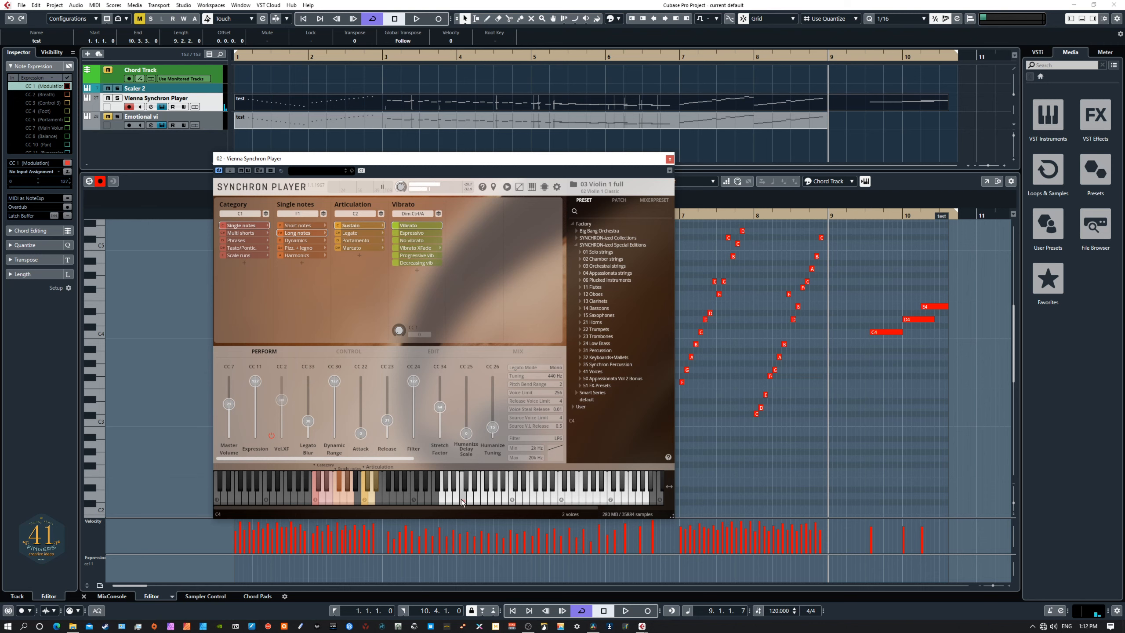
pyautogui.moveTo(387, 422); pyautogui.dragTo(387, 428)
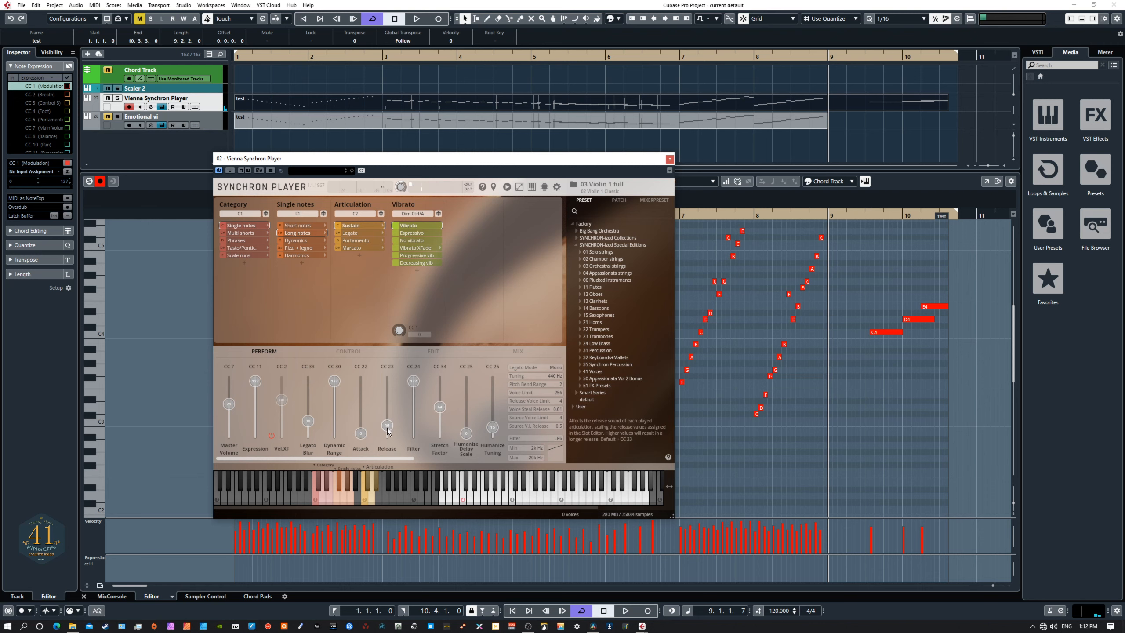
pyautogui.click(463, 498)
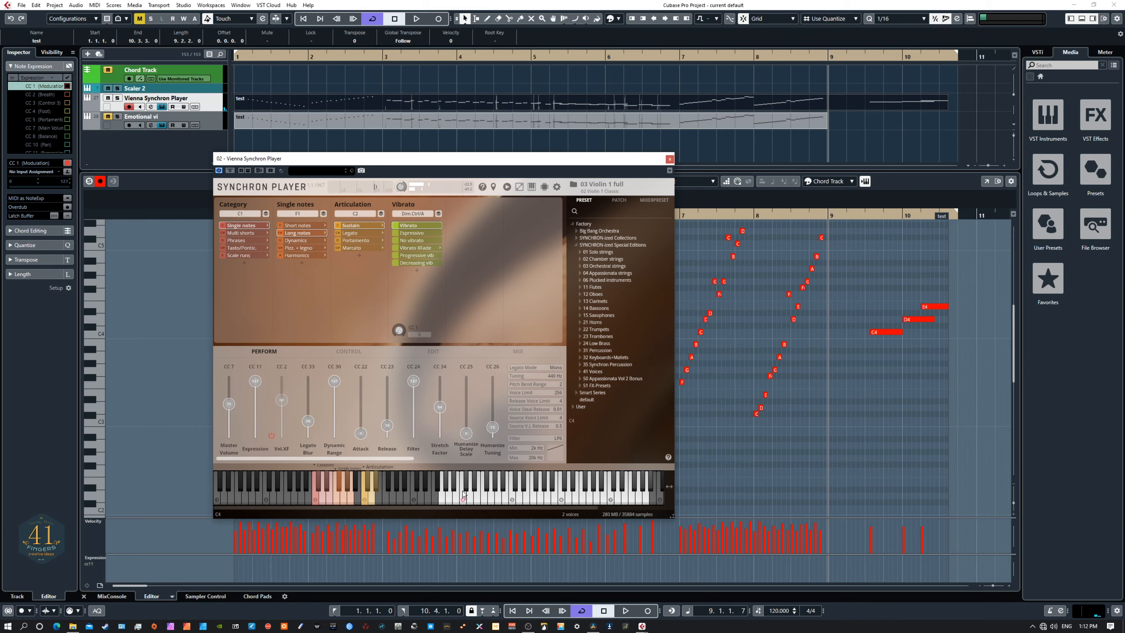
# Switch back to the Legato articulation and audition C4 before and after raising the Release fader.
pyautogui.click(358, 233)
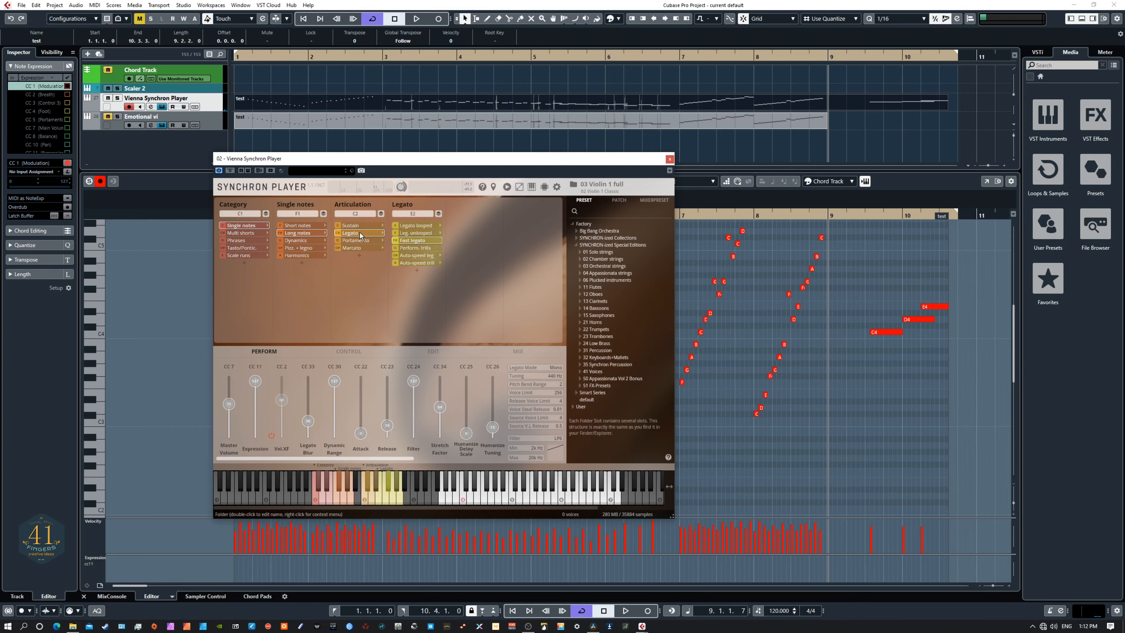
pyautogui.click(463, 496)
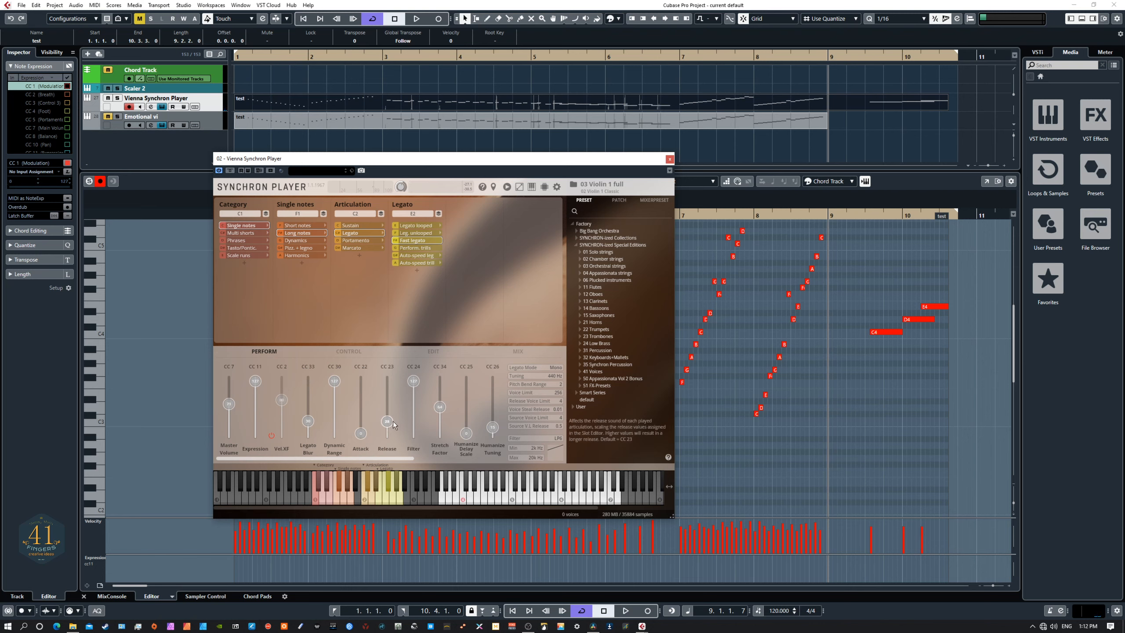
pyautogui.scroll(1, 392, 392)
pyautogui.click(463, 498)
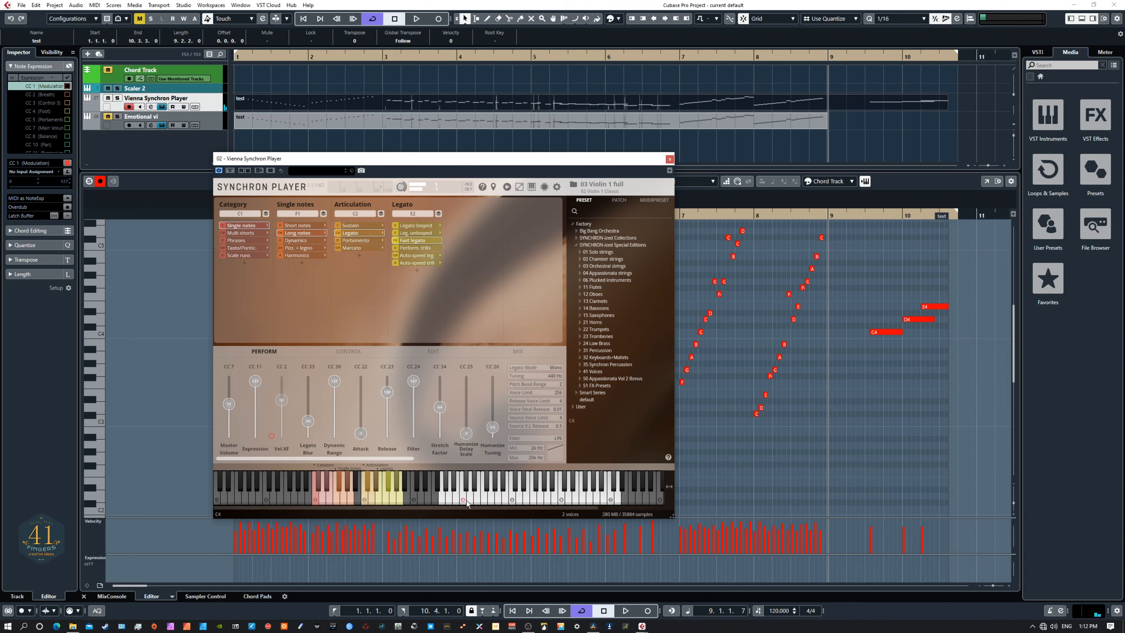
pyautogui.click(463, 499)
# Compare short and longer releases on Legato by lowering and then raising the Release fader, playing C4 after the changes.
pyautogui.moveTo(392, 389)
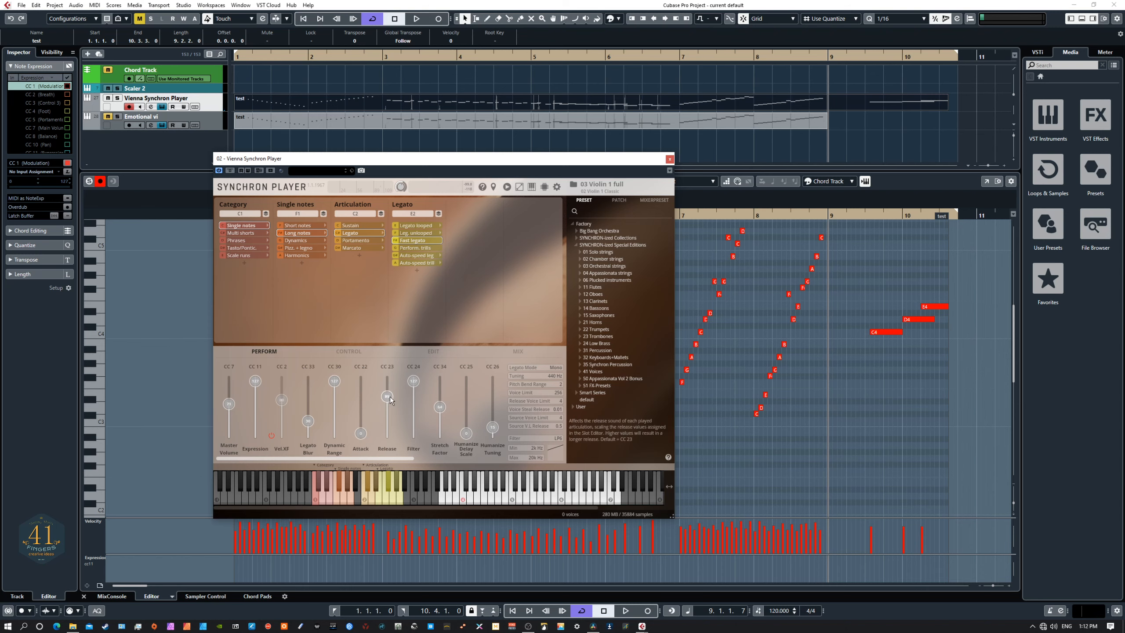
pyautogui.scroll(-3, 392, 425)
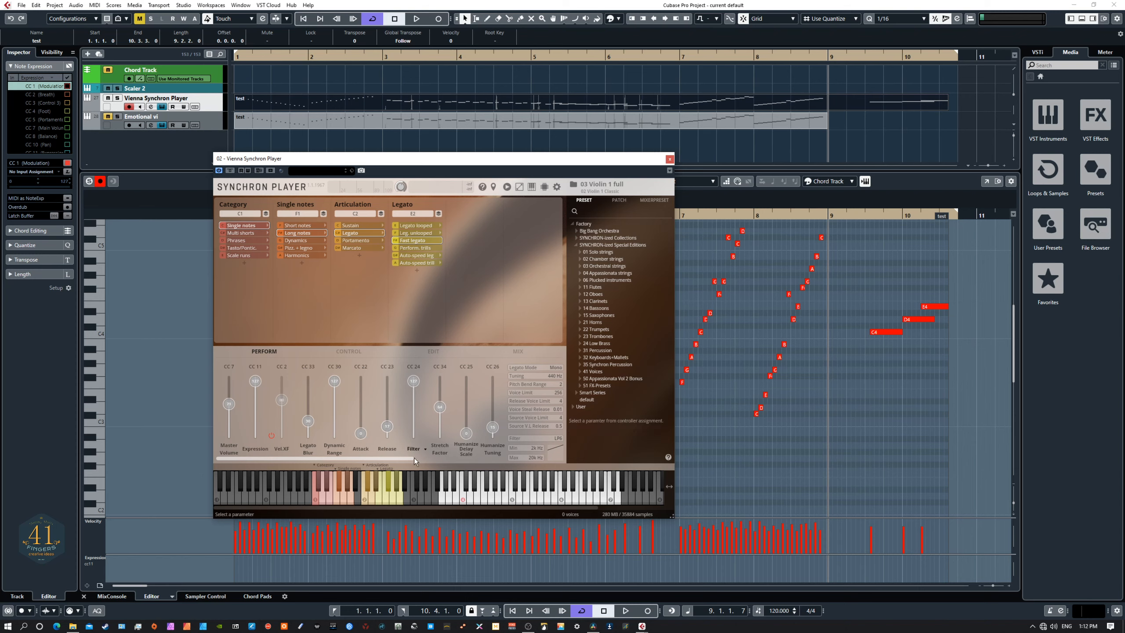
pyautogui.click(463, 502)
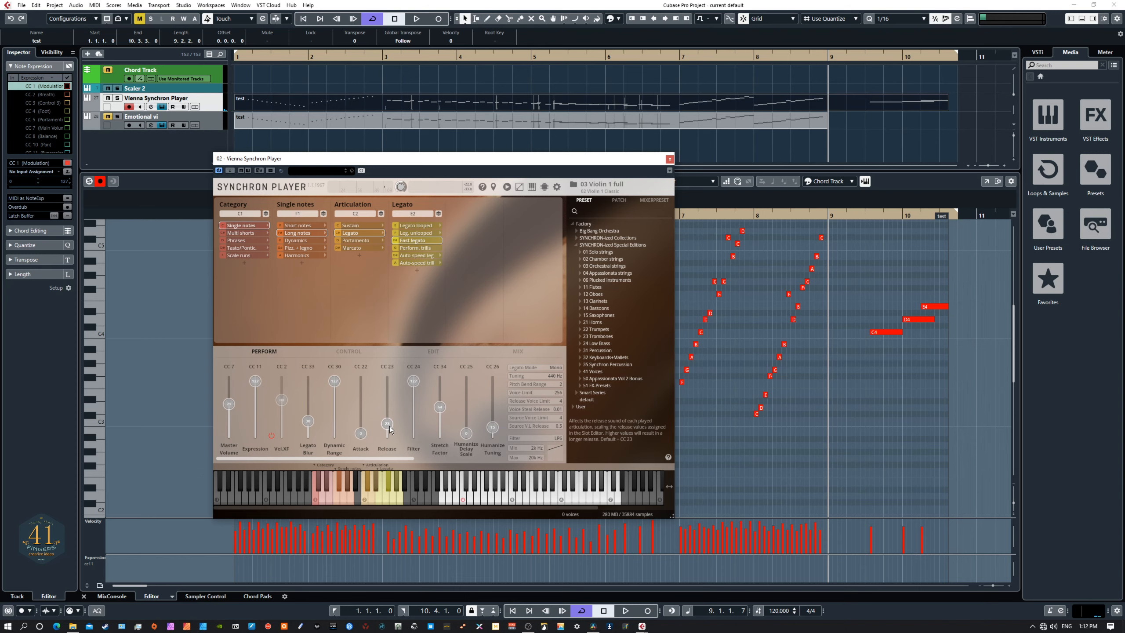
pyautogui.scroll(5, 390, 428)
pyautogui.click(462, 498)
pyautogui.scroll(1, 390, 419)
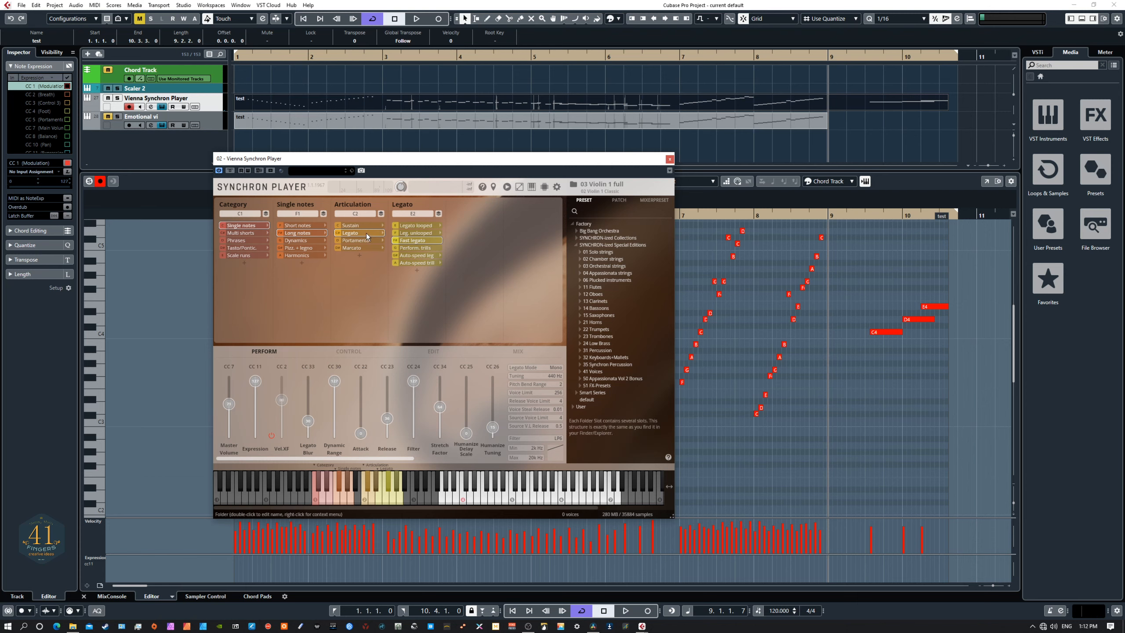
pyautogui.click(462, 498)
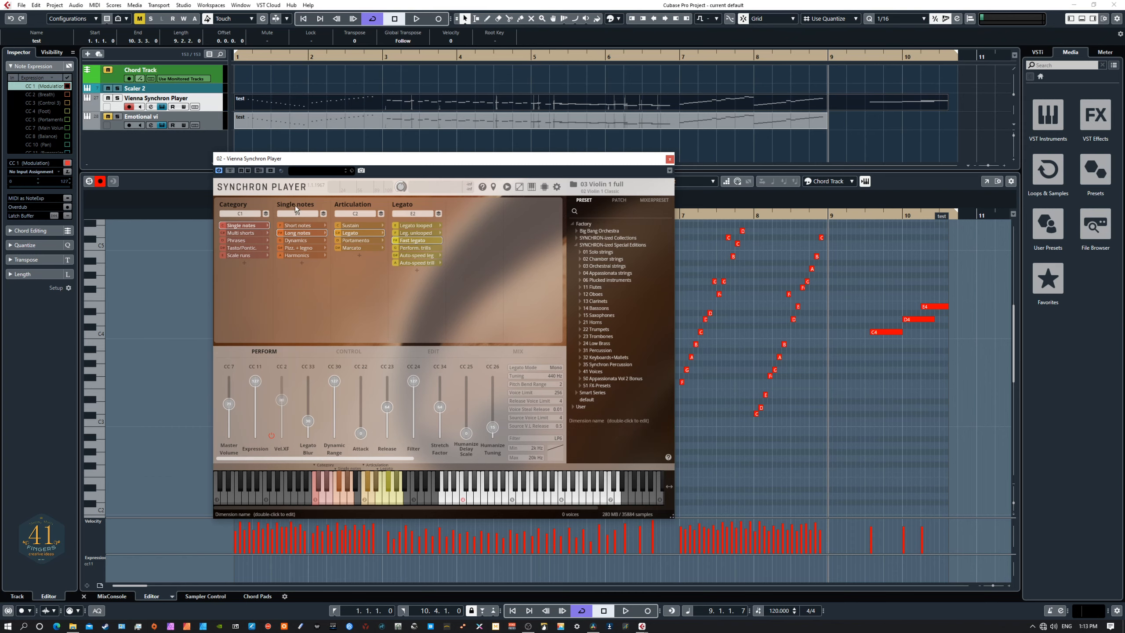
# Switch to Short notes Staccato and audition C4 before and after slightly raising the Attack fader.
pyautogui.click(301, 225)
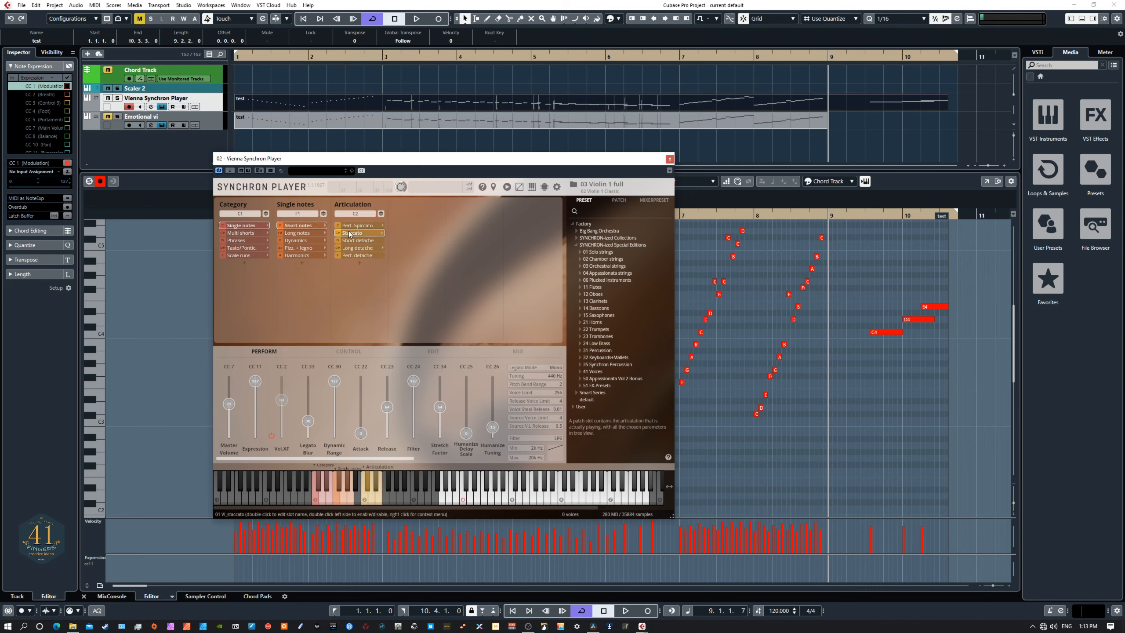
pyautogui.click(462, 499)
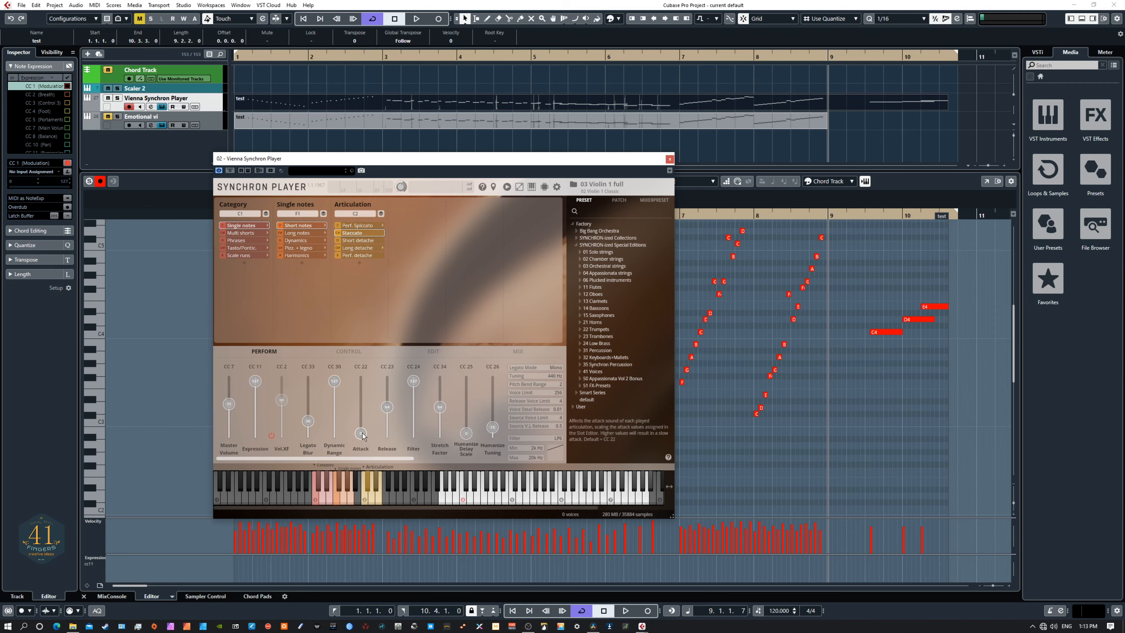
pyautogui.moveTo(364, 430); pyautogui.dragTo(364, 426)
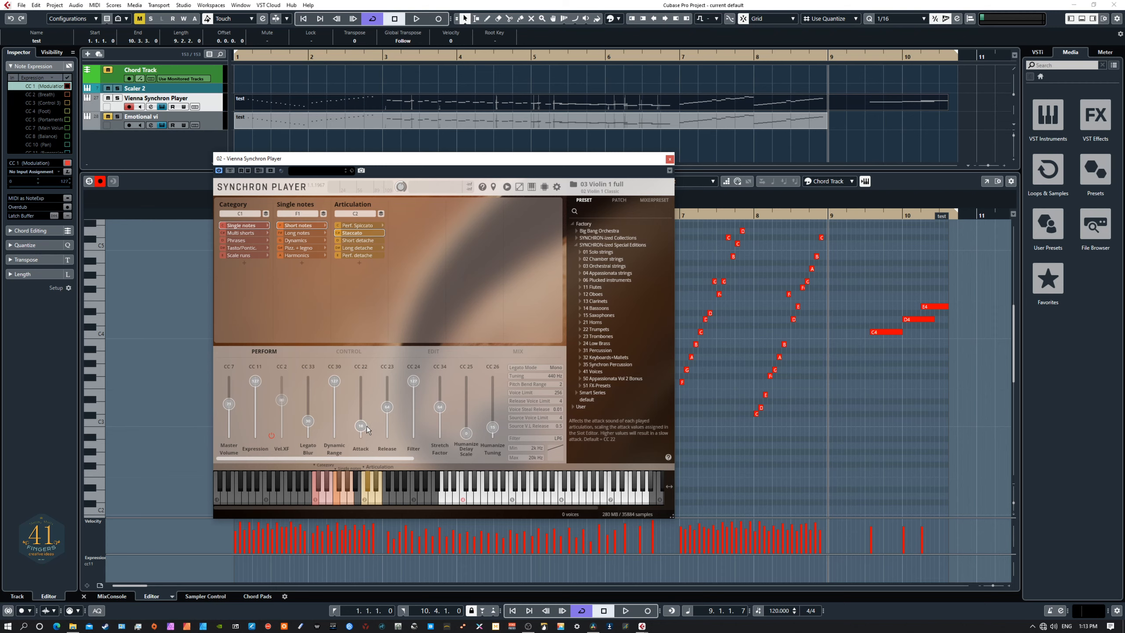
pyautogui.click(464, 499)
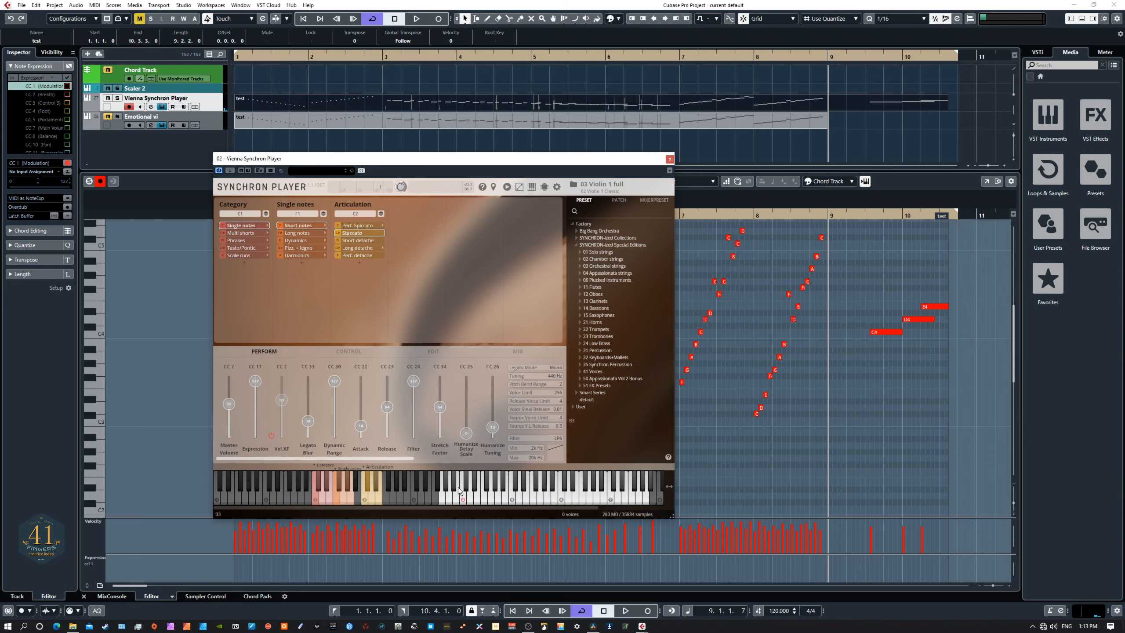
# Select the note run in bar 8 and compare Staccato with the Release fader lowered and raised back up.
pyautogui.moveTo(749, 260); pyautogui.dragTo(822, 424)
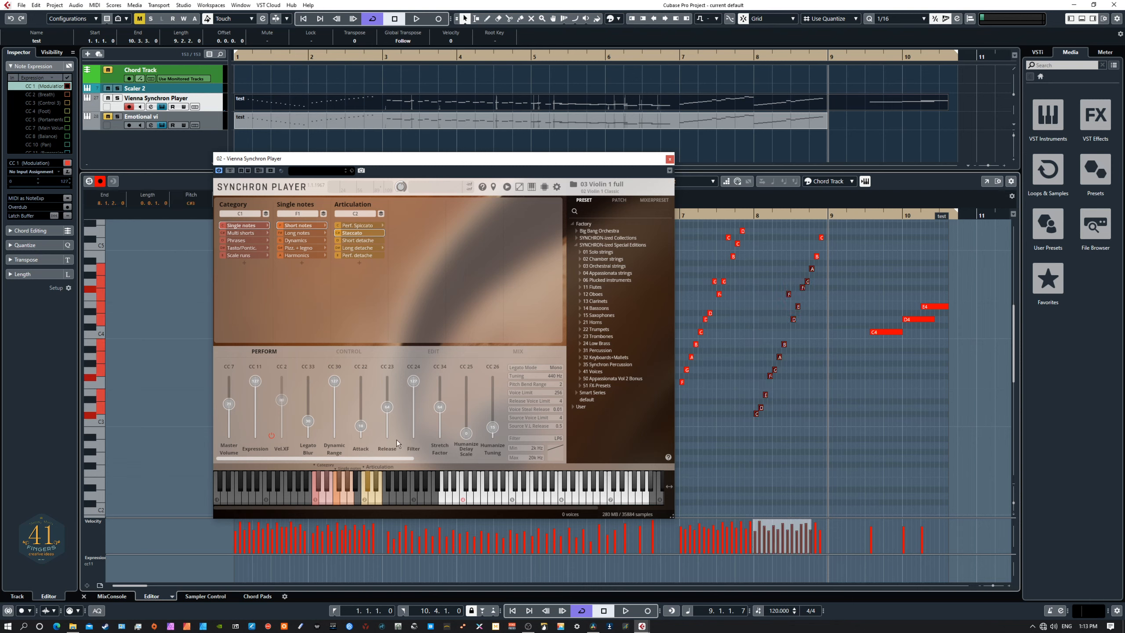
pyautogui.moveTo(363, 431); pyautogui.dragTo(366, 429)
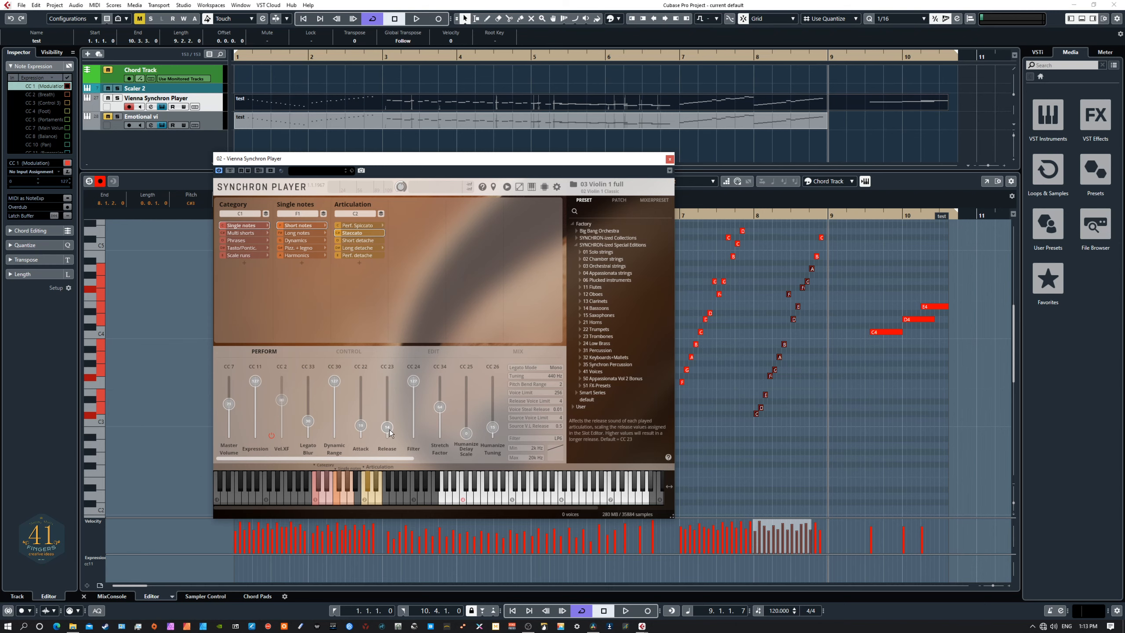
pyautogui.moveTo(389, 415); pyautogui.dragTo(388, 409)
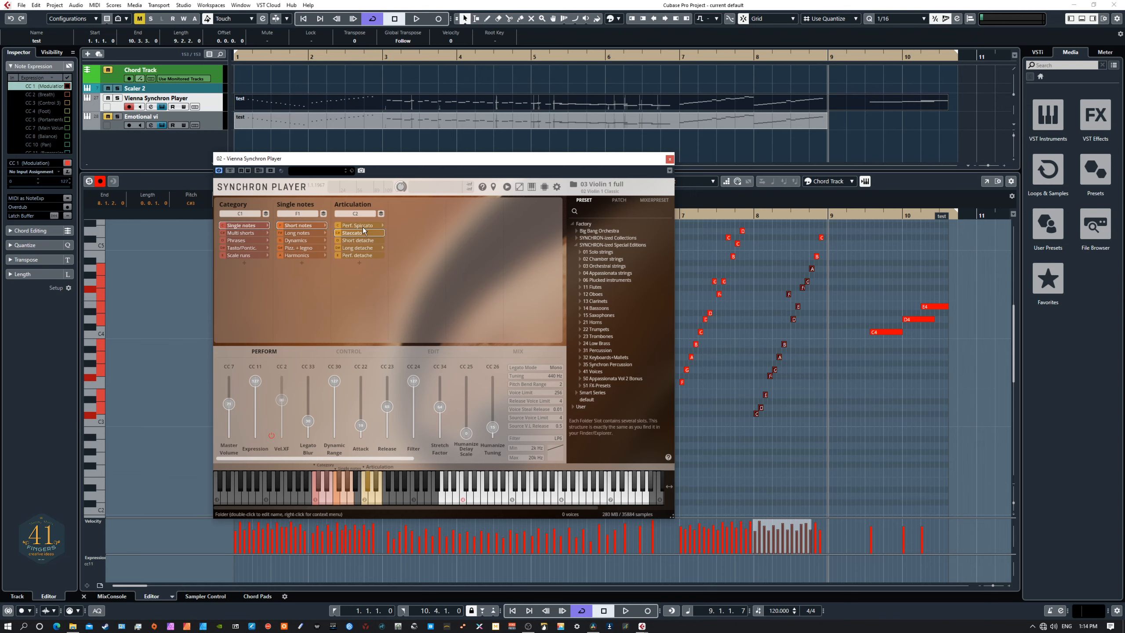
pyautogui.click(779, 303)
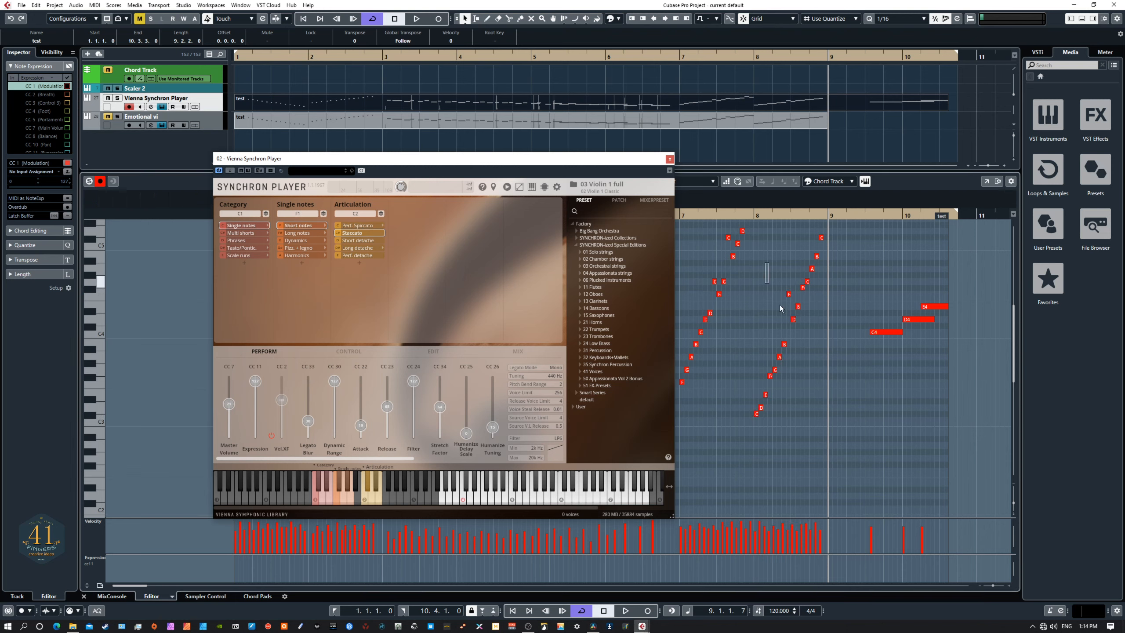
pyautogui.moveTo(764, 262); pyautogui.dragTo(825, 422)
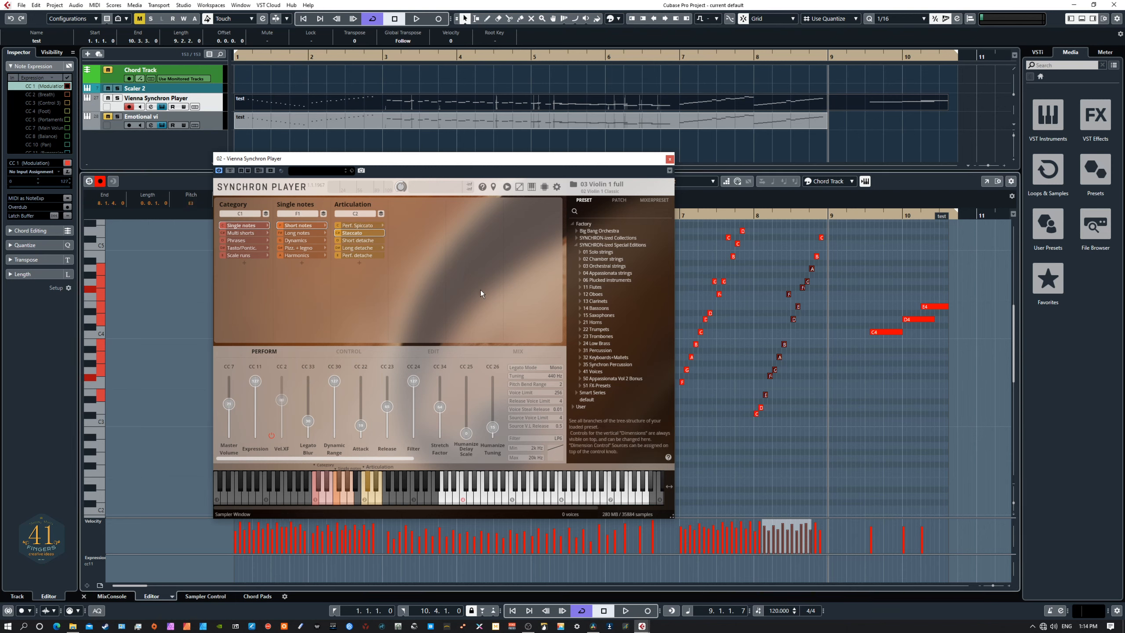
# Choose the Scale runs category and turn Stretch on in its slot editor.
pyautogui.click(239, 255)
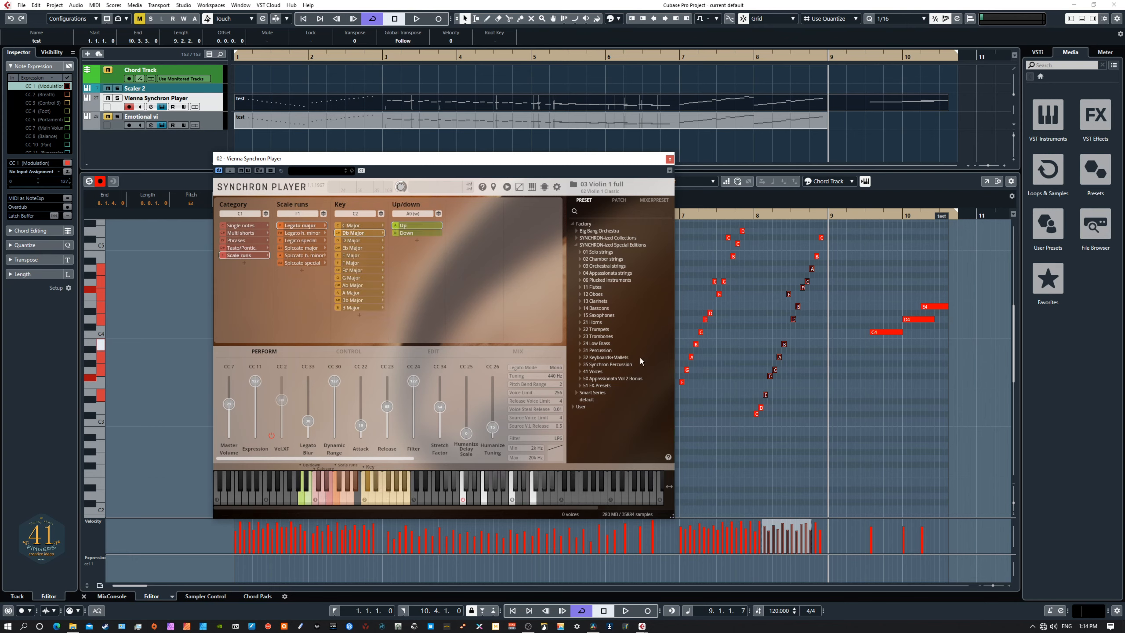
pyautogui.click(438, 351)
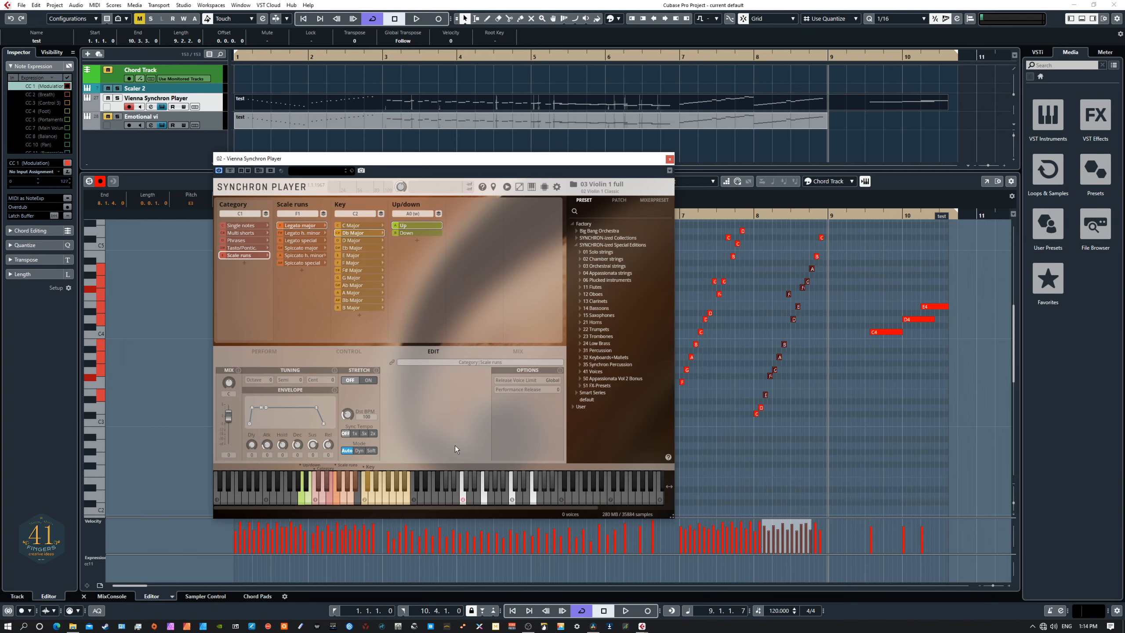
pyautogui.click(359, 379)
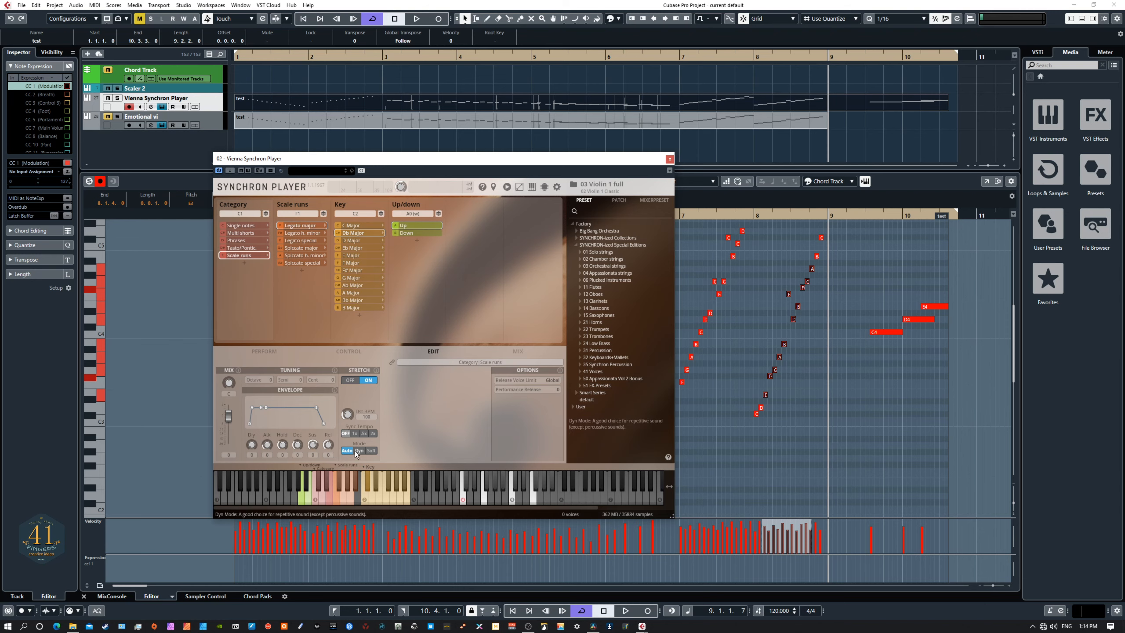
# Switch to Multi shorts and load the 01 SmartOrchestra_Strings impulse response for the Main channel's reverb.
pyautogui.click(254, 241)
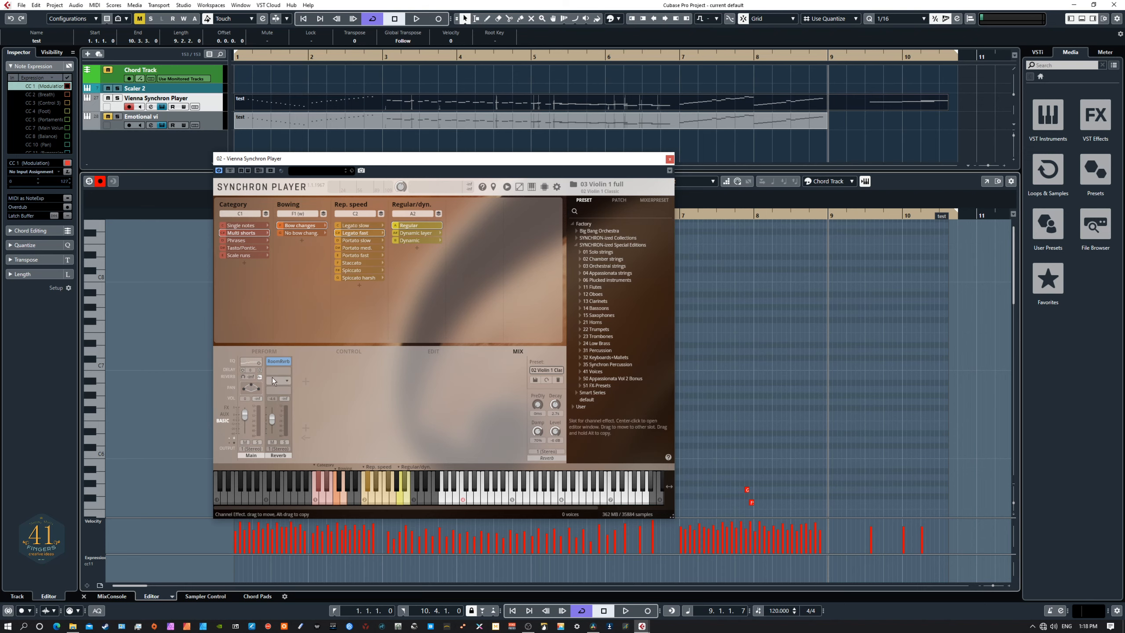
pyautogui.click(259, 378)
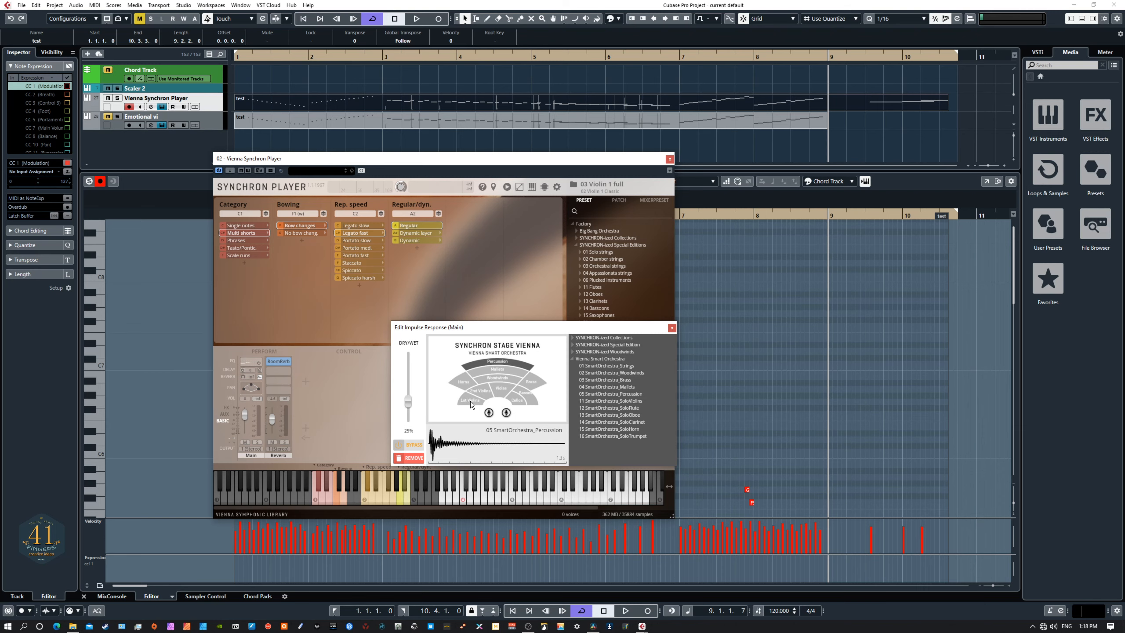
pyautogui.click(643, 366)
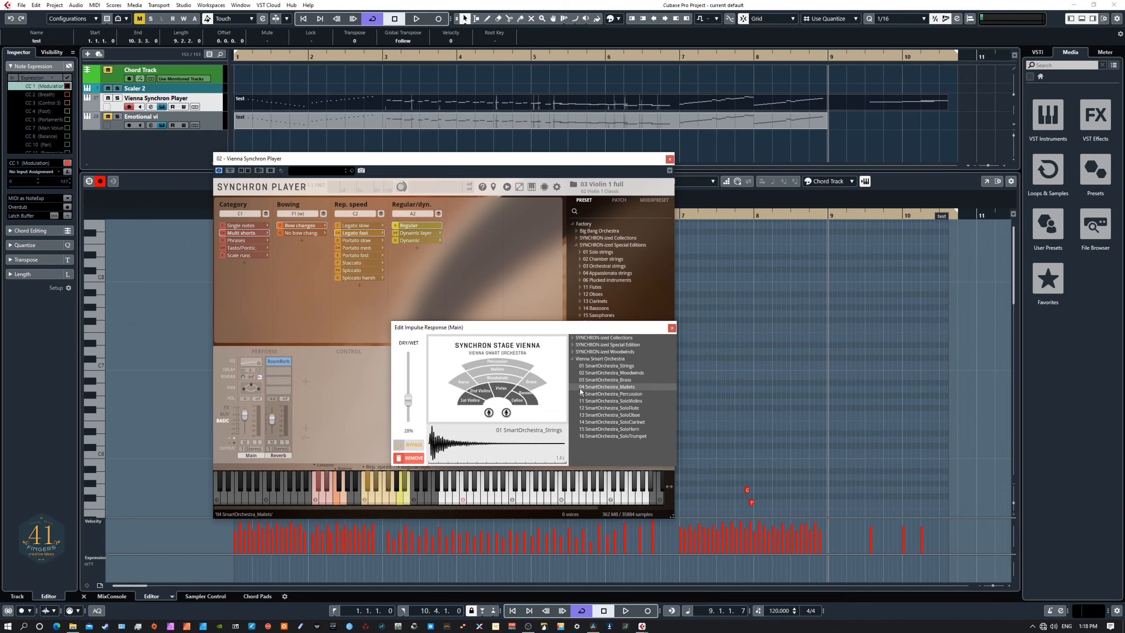
# Load the Vl 1 solo 1st chair impulse response from SYNCHRON-ized Solo Strings and audition a note with it.
pyautogui.click(572, 339)
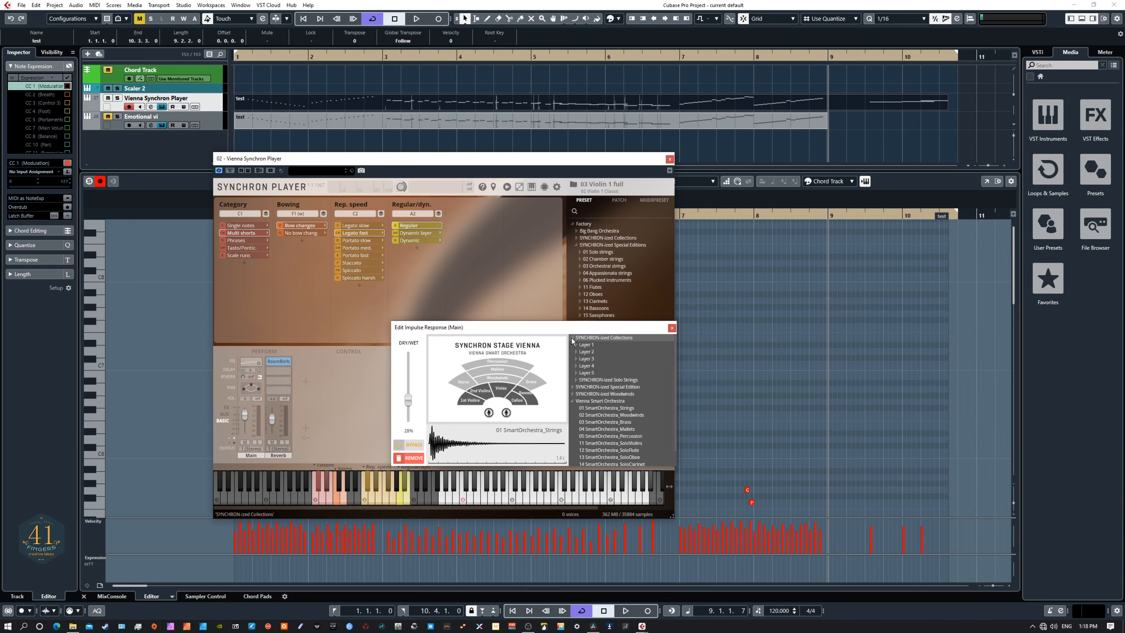
pyautogui.click(576, 380)
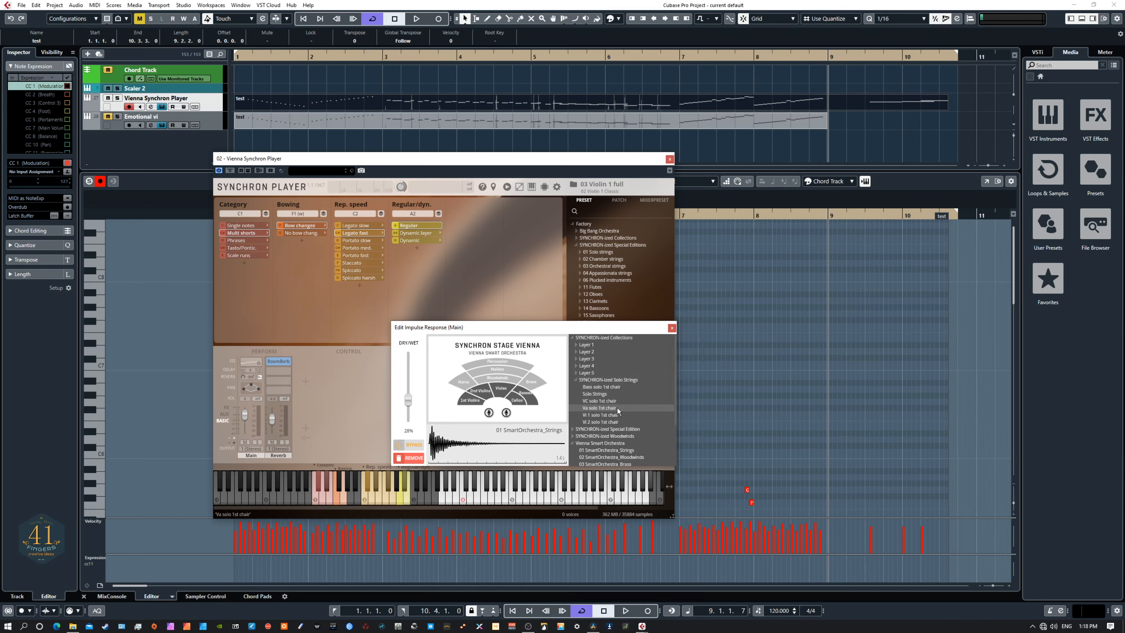
pyautogui.click(604, 415)
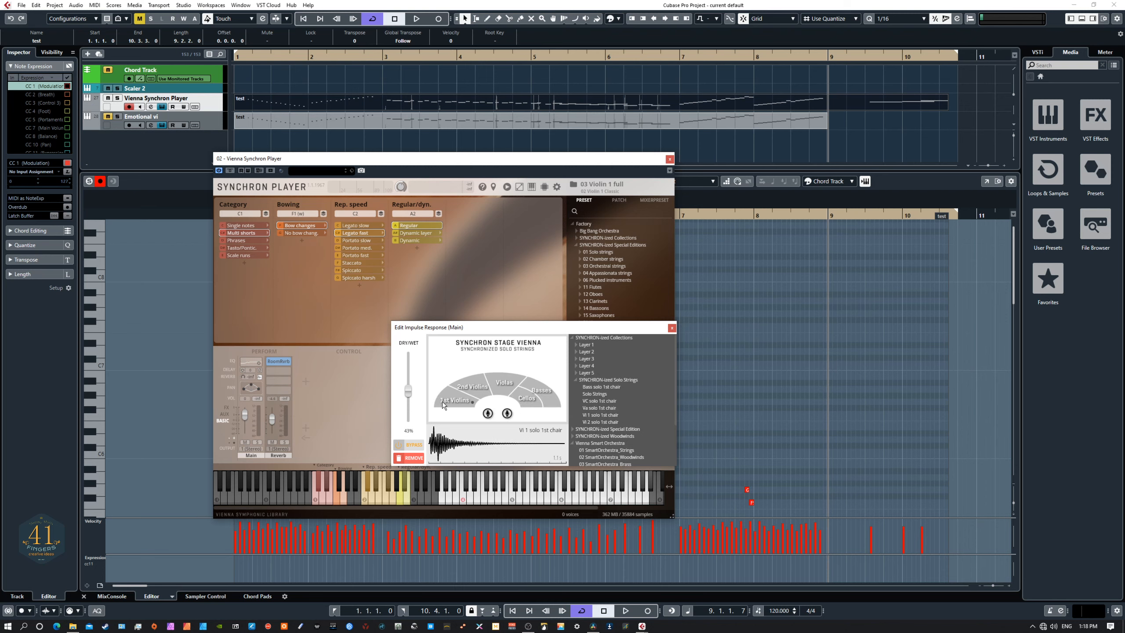
pyautogui.click(492, 486)
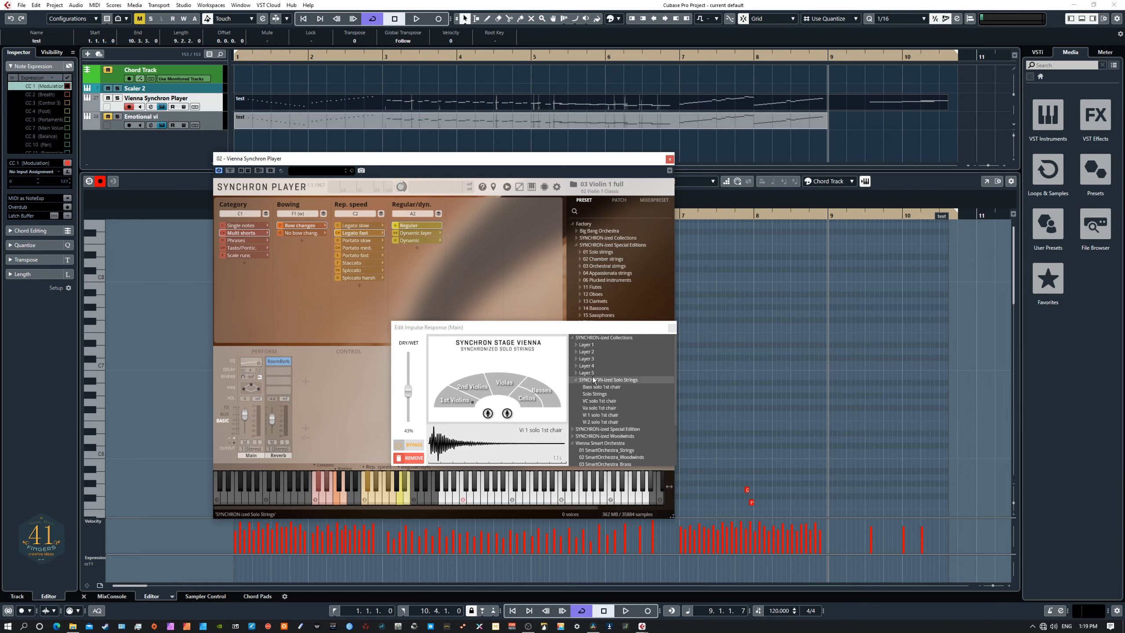
# Load the 05 SmartOrchestra_Percussion impulse response, audition a note, and close the impulse response editor.
pyautogui.click(578, 380)
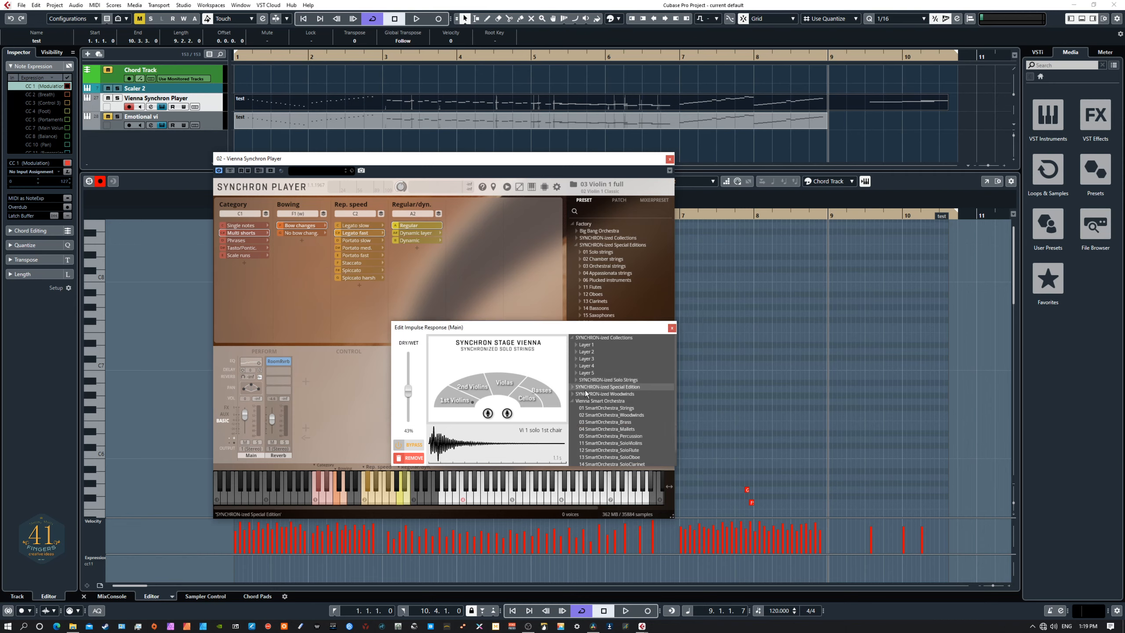
pyautogui.click(610, 436)
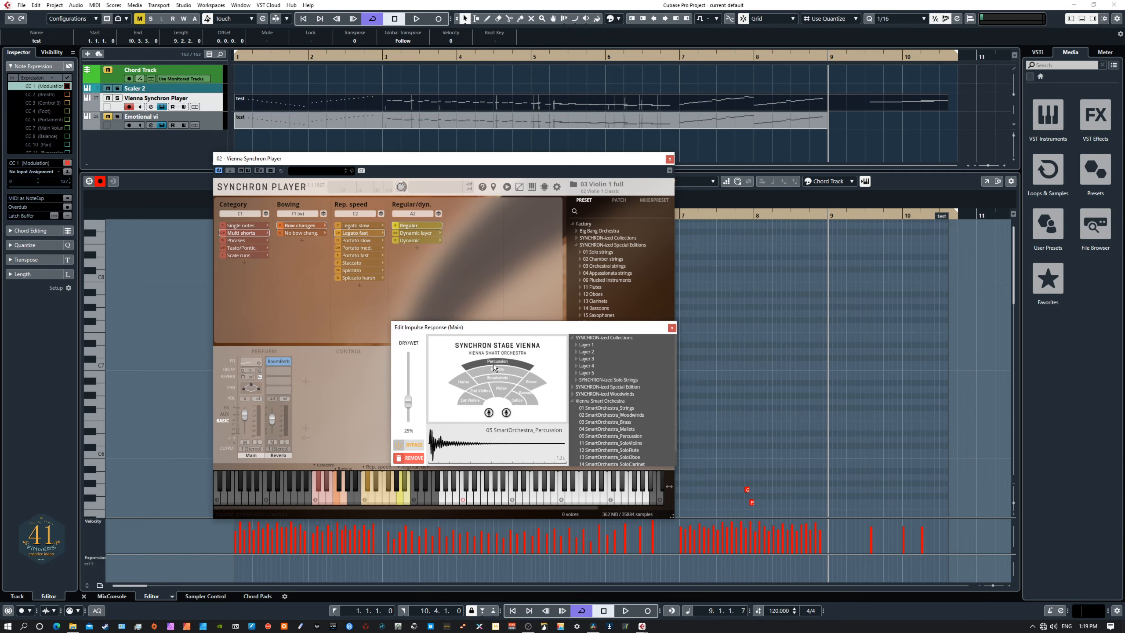
pyautogui.click(490, 502)
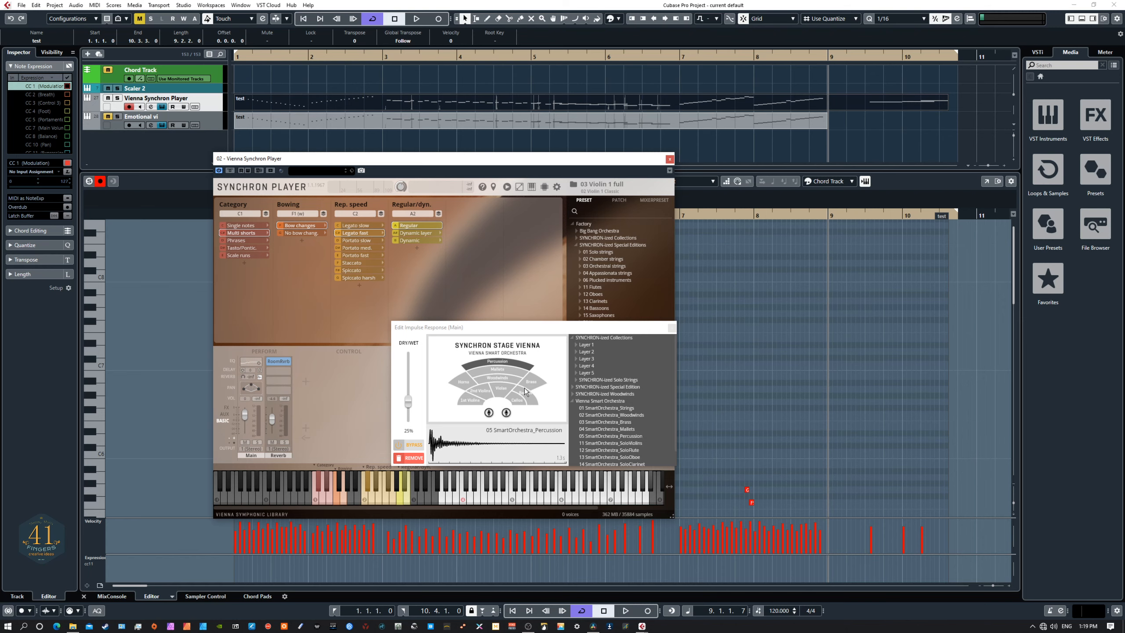
pyautogui.click(672, 328)
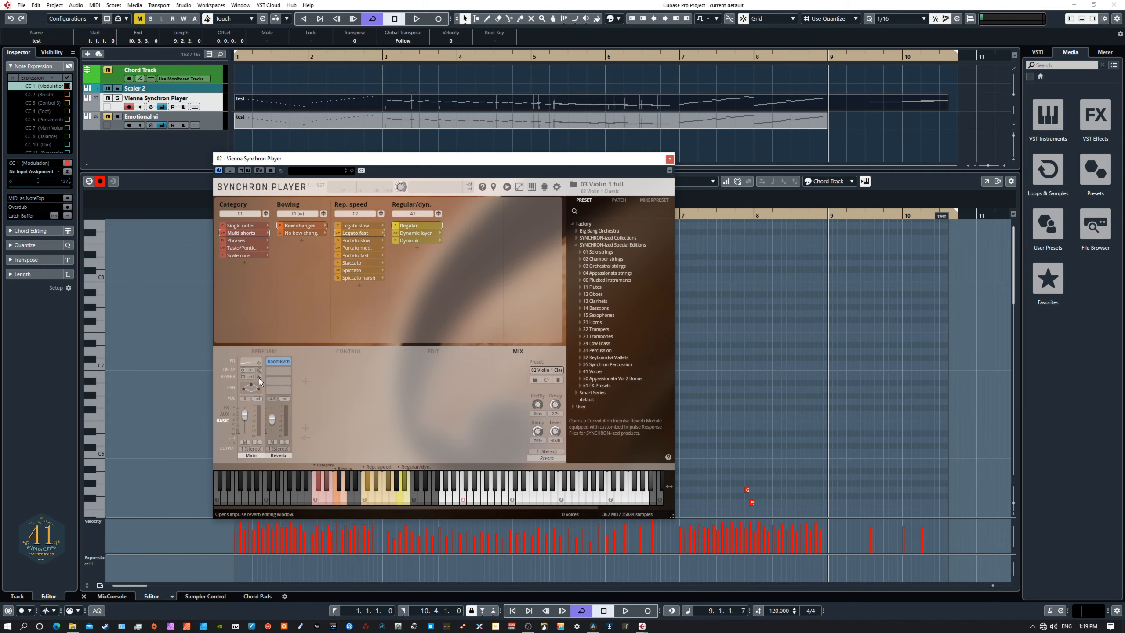
# Lower the Attack fader for the Single notes Staccato and check the Single notes envelope in the slot editor.
pyautogui.moveTo(275, 363)
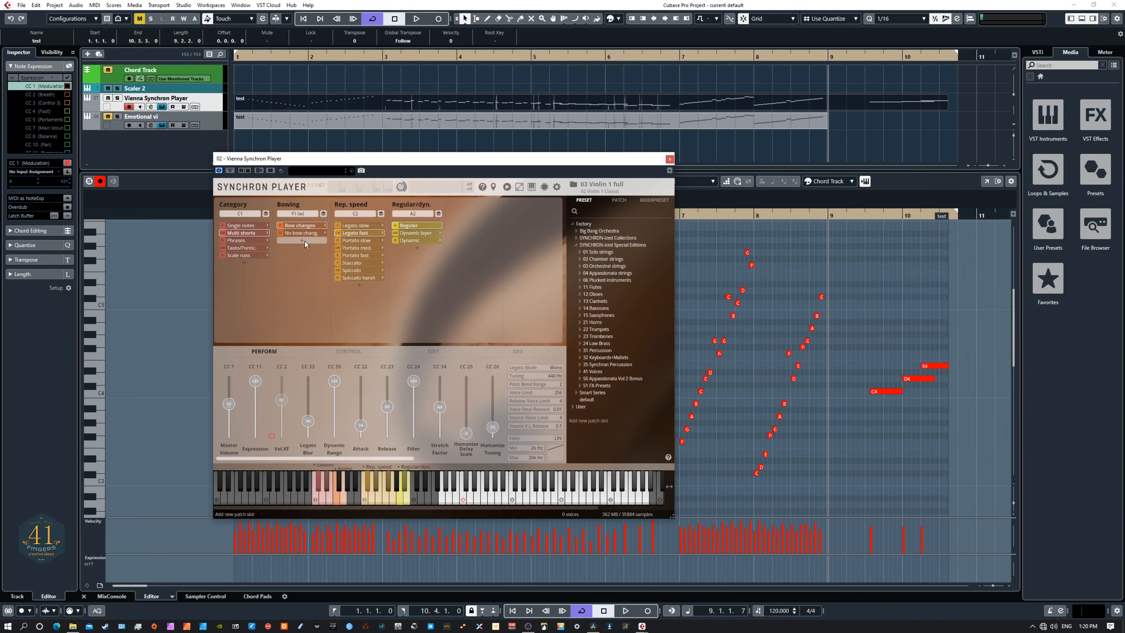
pyautogui.click(256, 225)
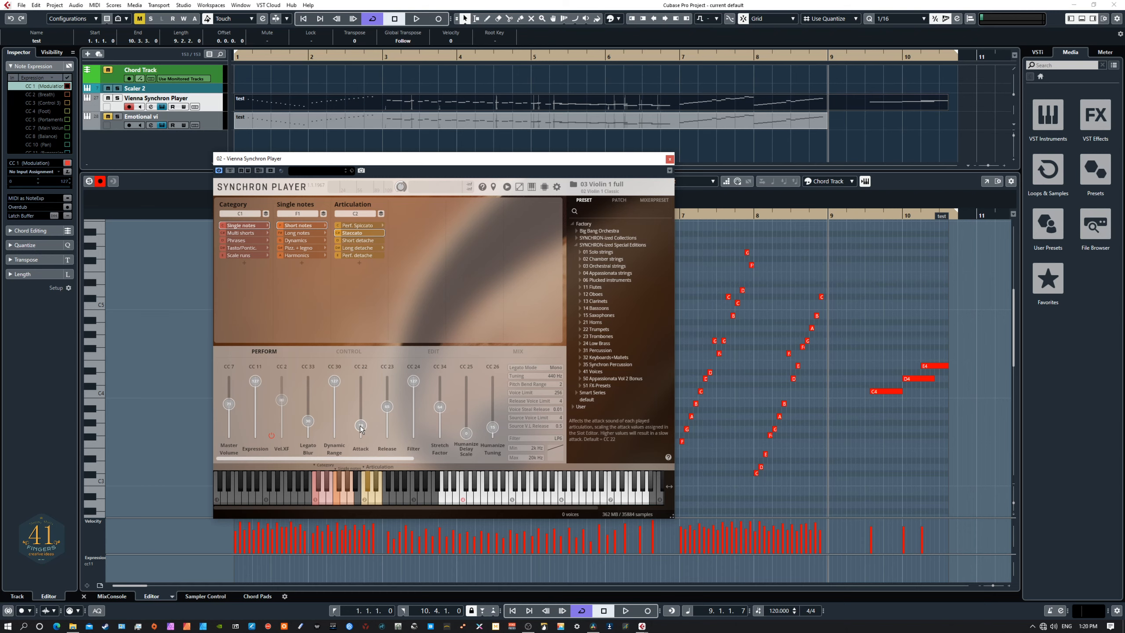
pyautogui.moveTo(367, 422); pyautogui.dragTo(360, 445)
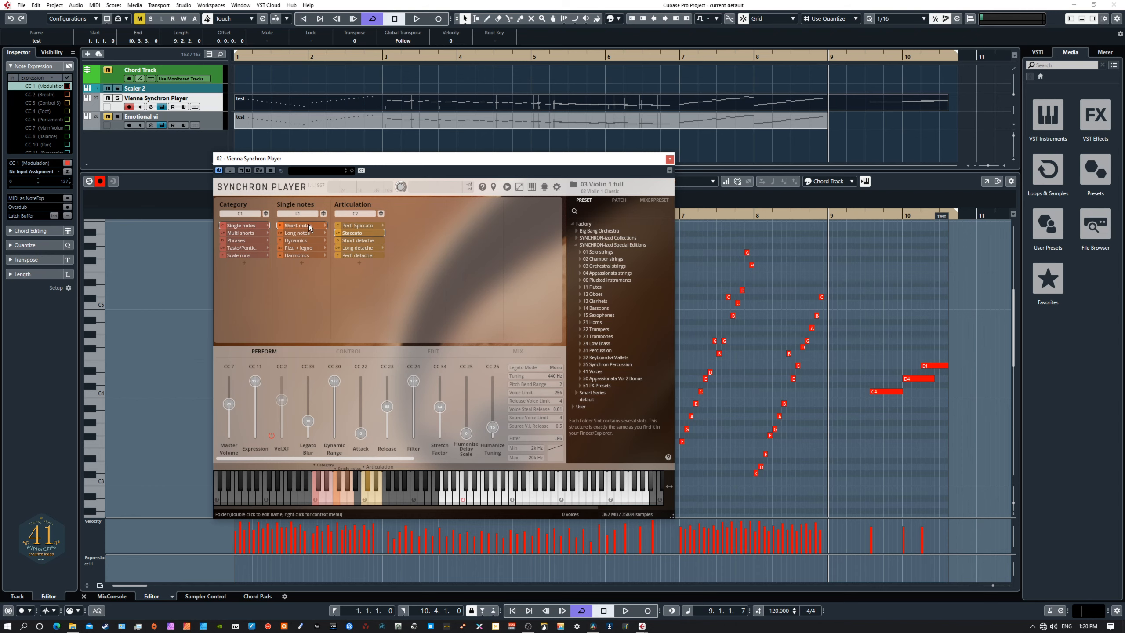
pyautogui.moveTo(361, 434); pyautogui.dragTo(363, 426)
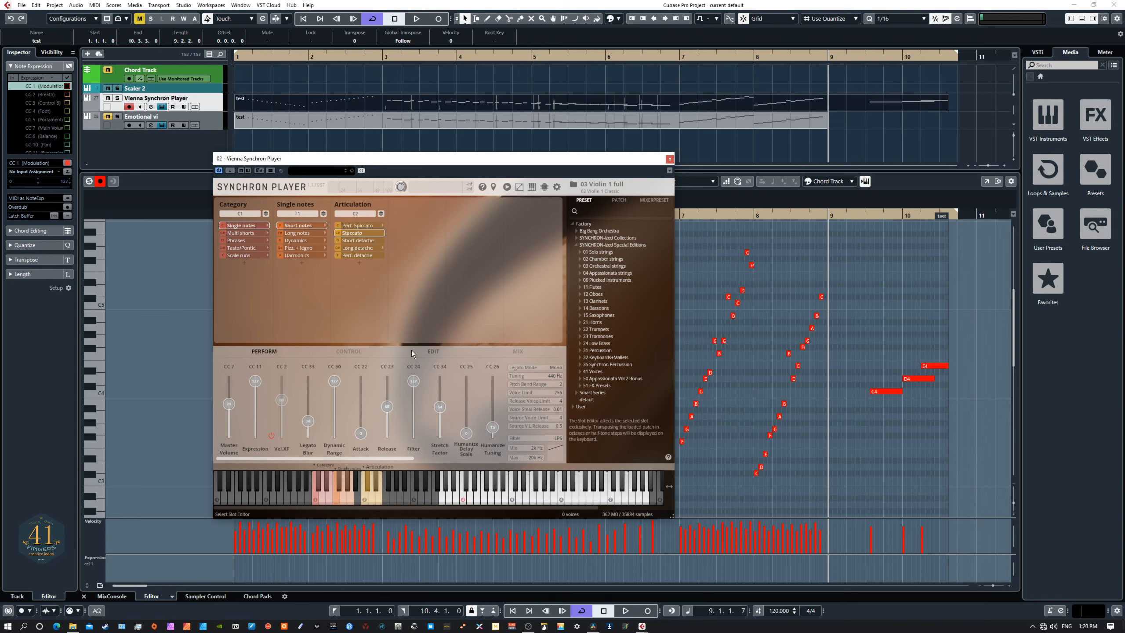
pyautogui.click(431, 350)
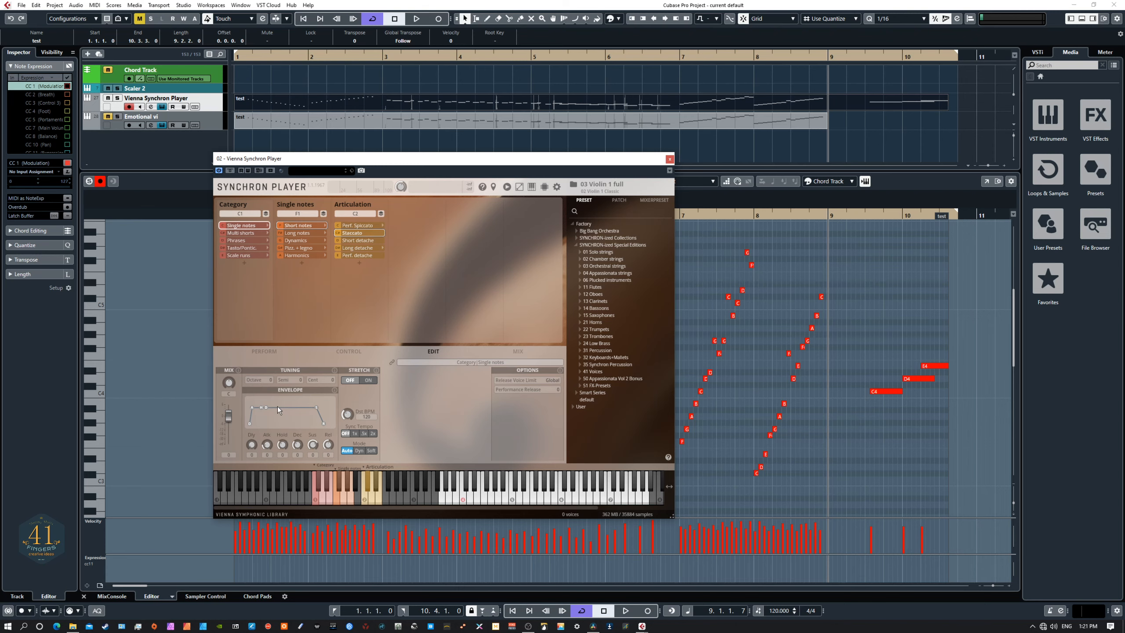
pyautogui.click(269, 351)
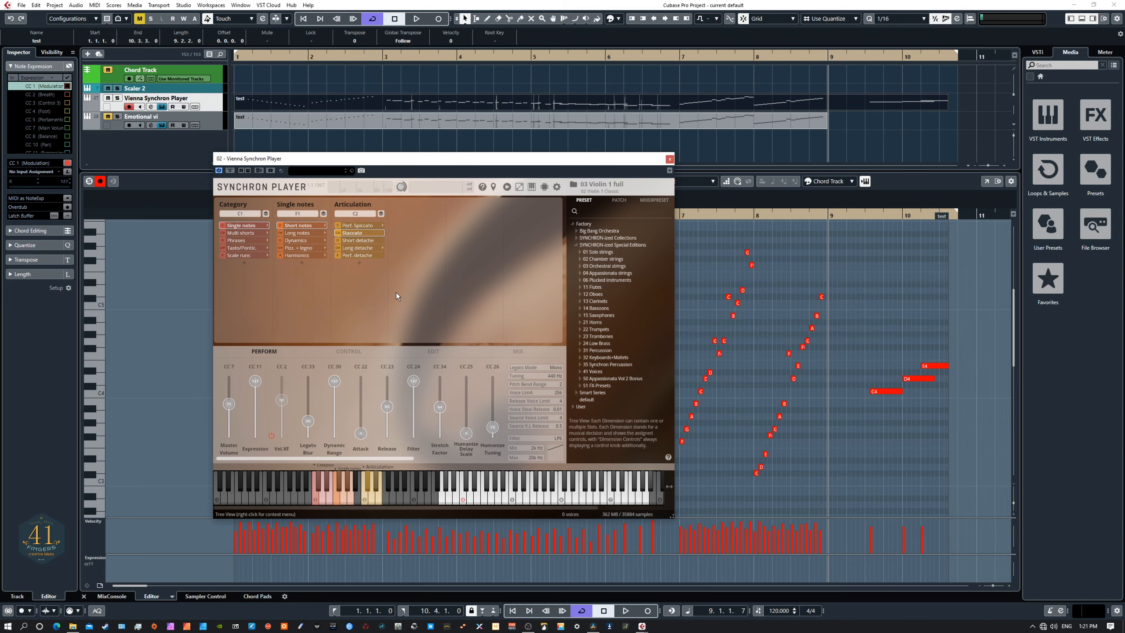
# Branch the Staccato slot into a new dimension and copy the Perf. marcato slot from the Long notes Marcato articulations.
pyautogui.click(383, 233)
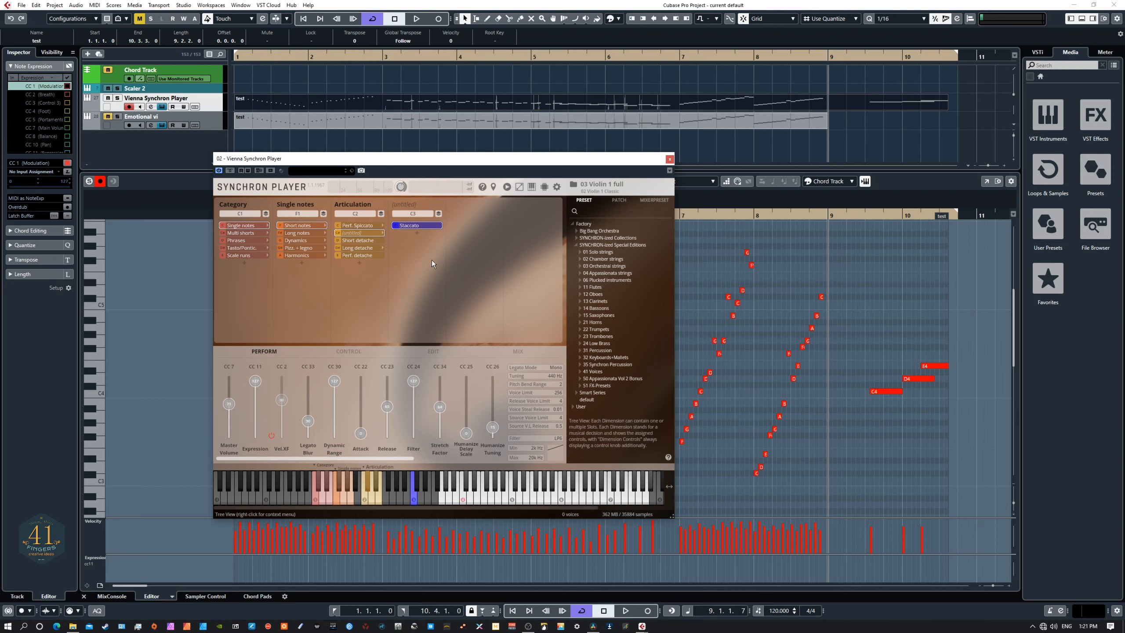
pyautogui.click(307, 233)
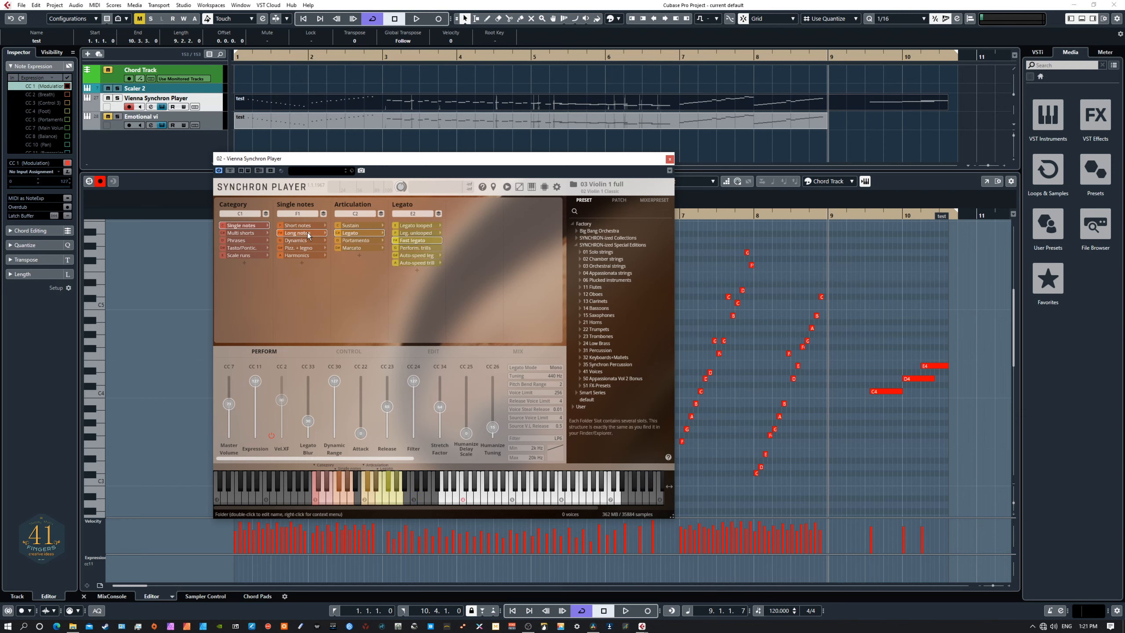
pyautogui.click(361, 248)
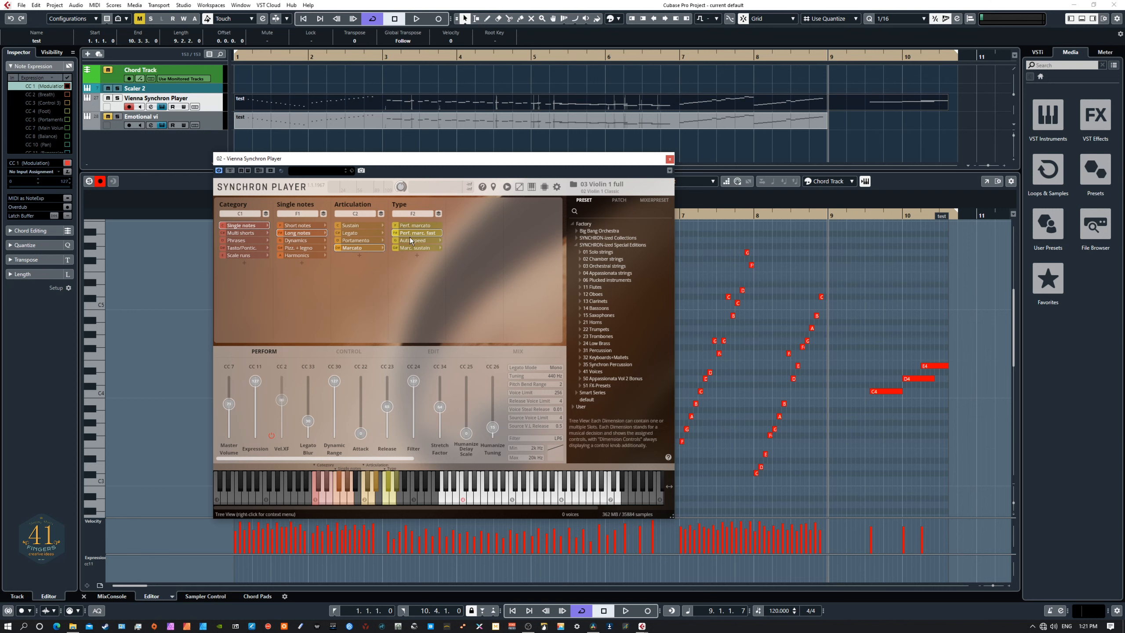
pyautogui.click(420, 227)
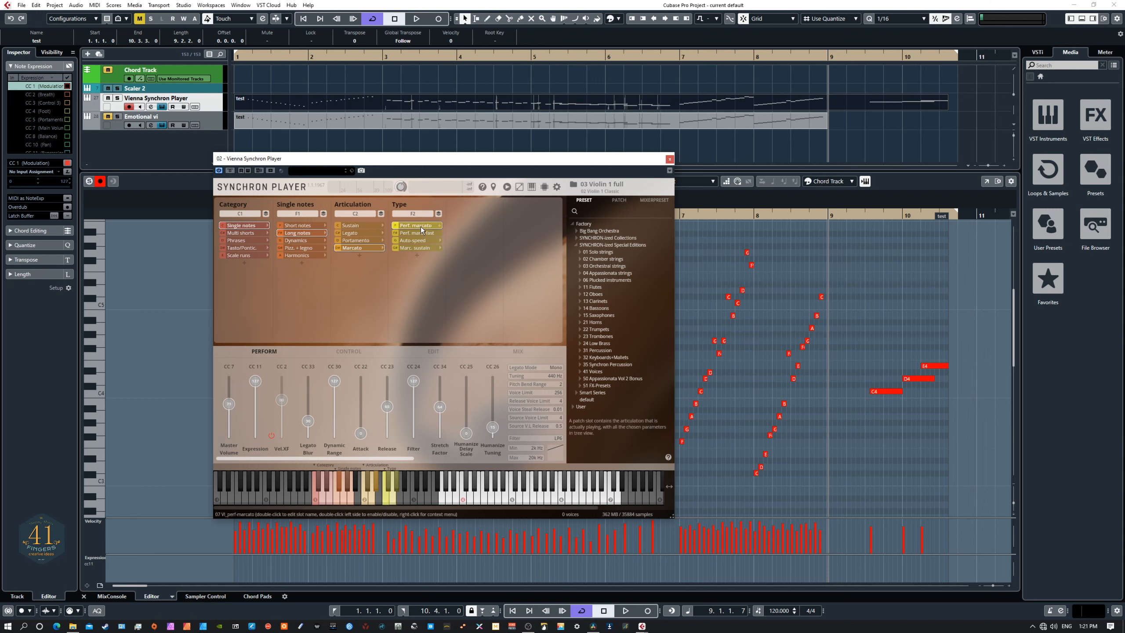
pyautogui.rightClick(417, 226)
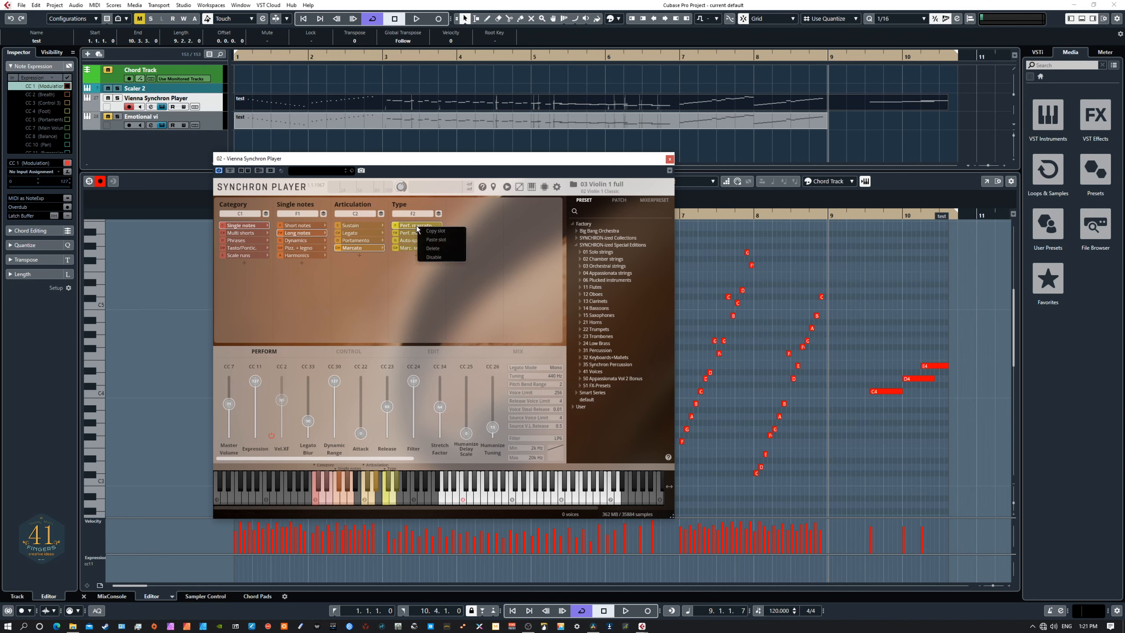
pyautogui.click(436, 239)
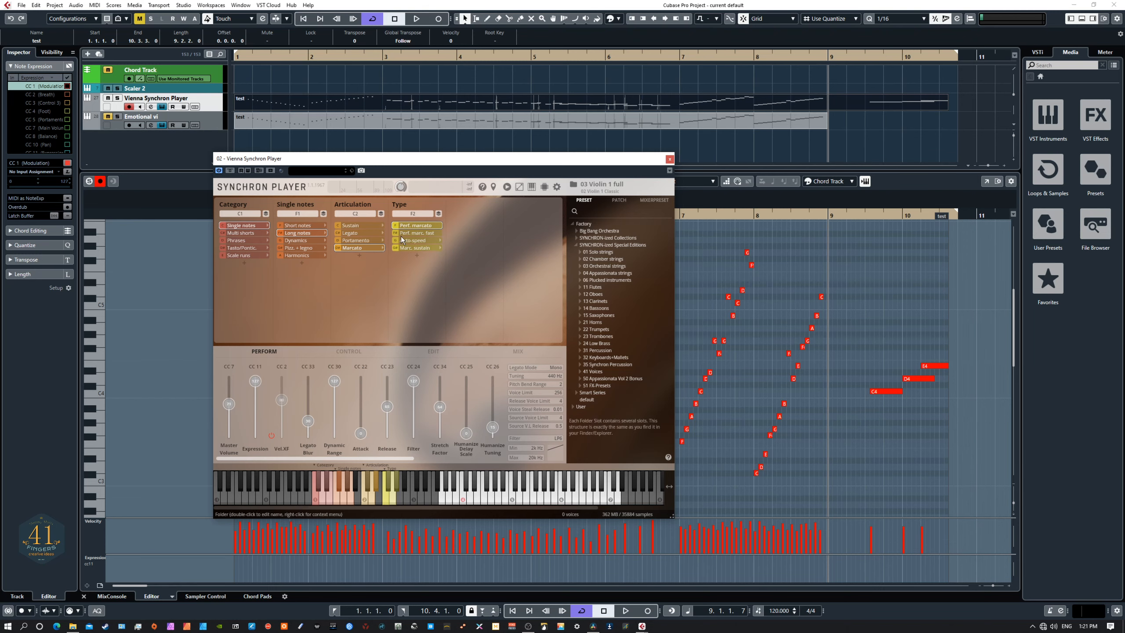
# Return to the branched Staccato slot in Short notes and paste the copied slot below Staccato.
pyautogui.click(311, 225)
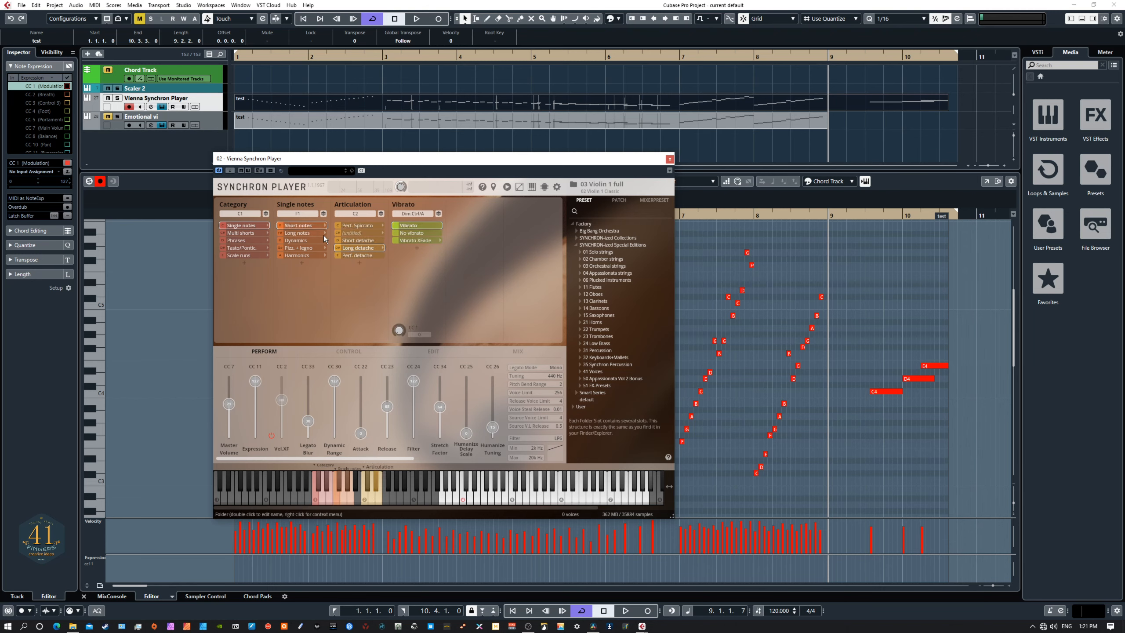
pyautogui.click(364, 232)
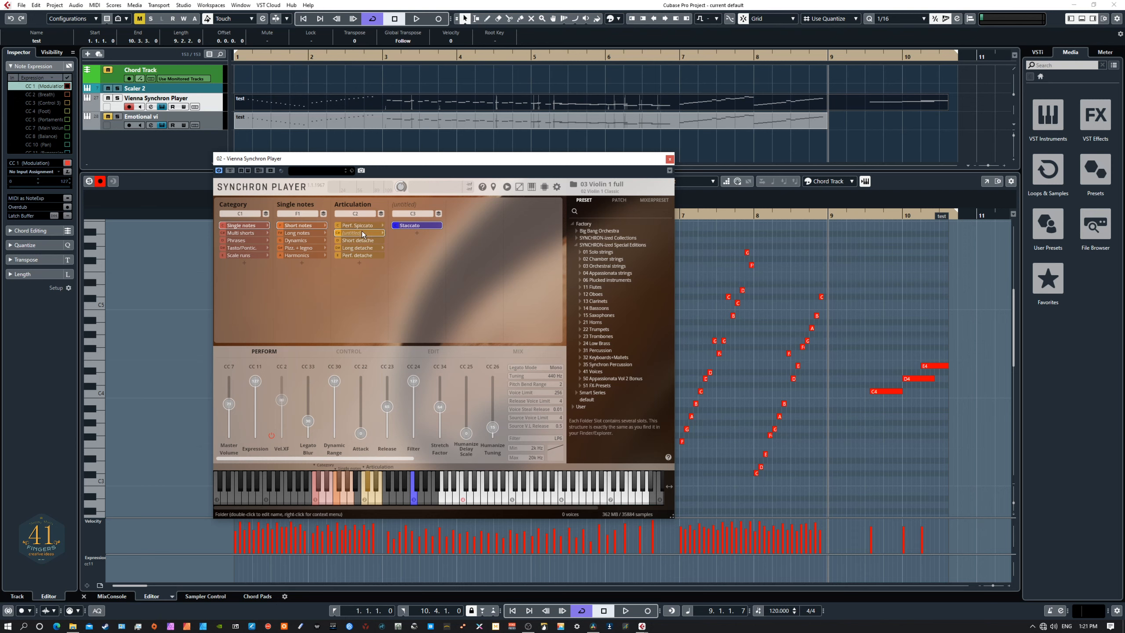
pyautogui.rightClick(416, 232)
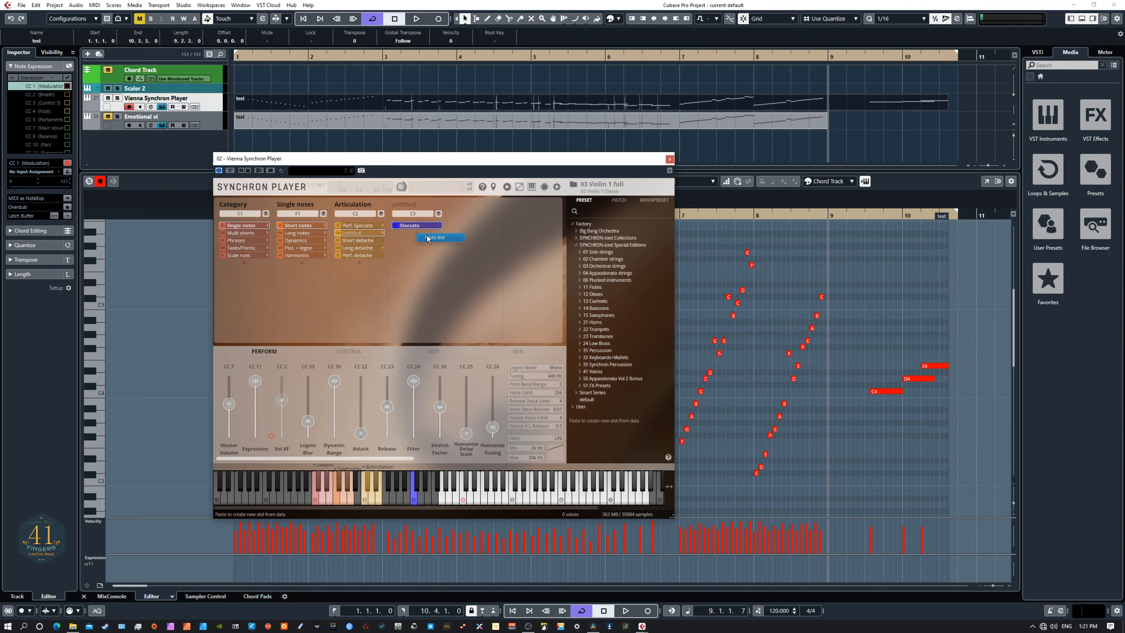
pyautogui.click(427, 237)
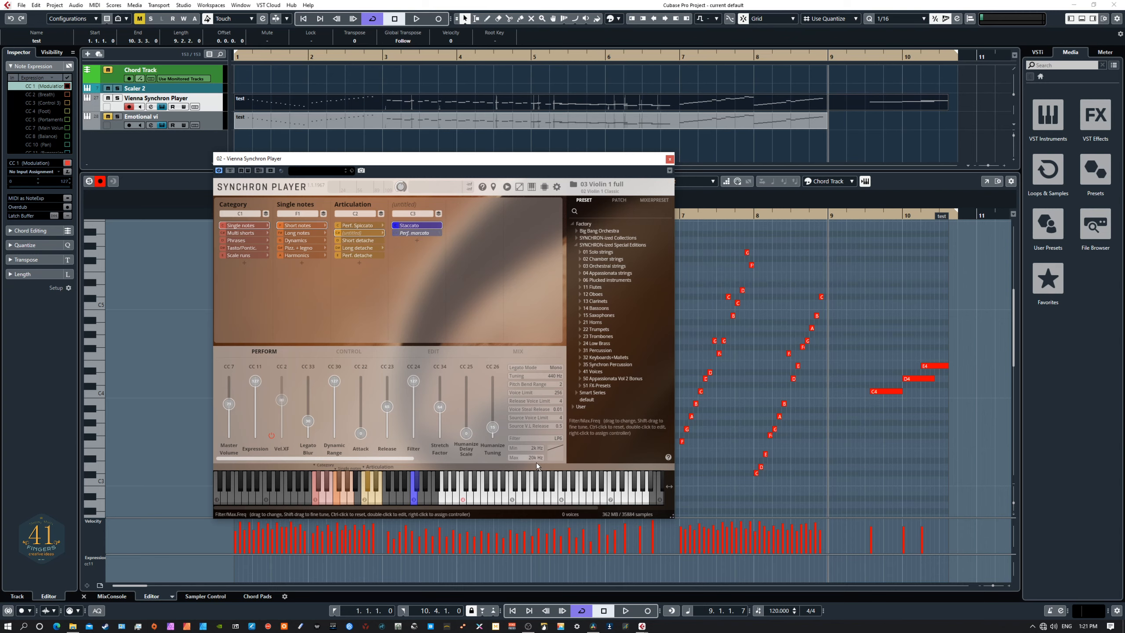
# Audition the Staccato and Perf. marcato slots and enable parallel playback for the new dimension.
pyautogui.click(516, 497)
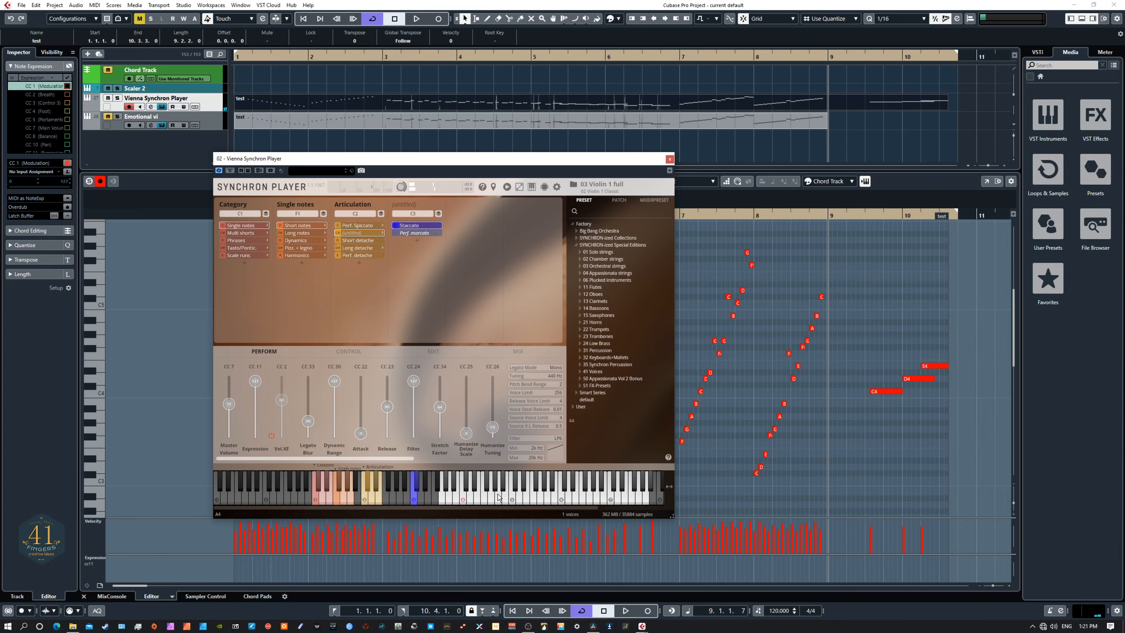
pyautogui.click(414, 234)
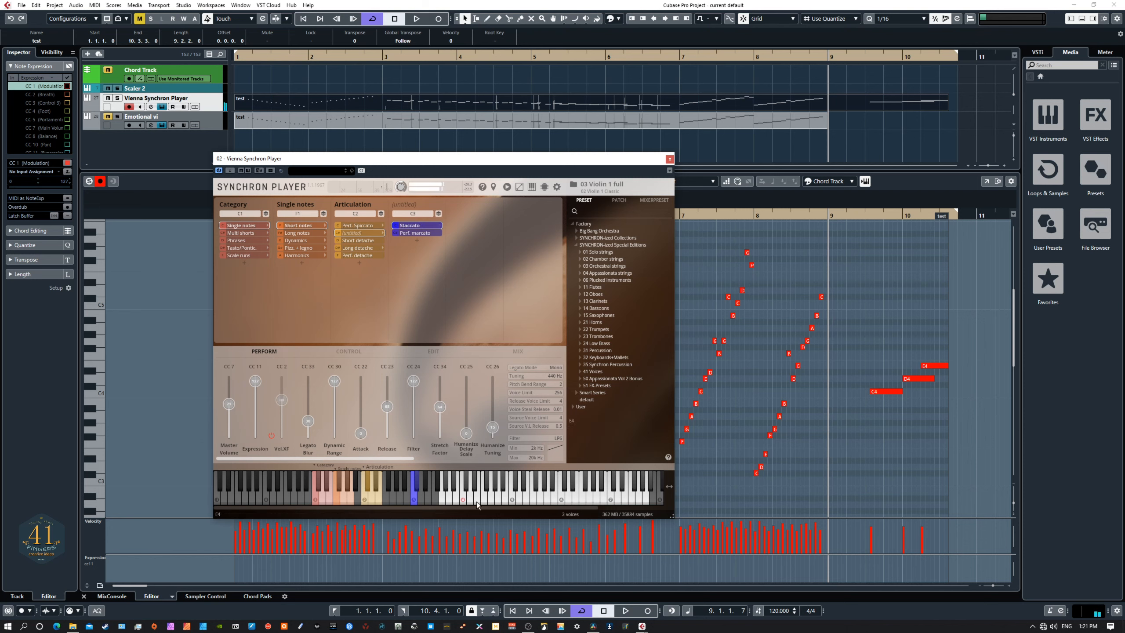
pyautogui.click(439, 215)
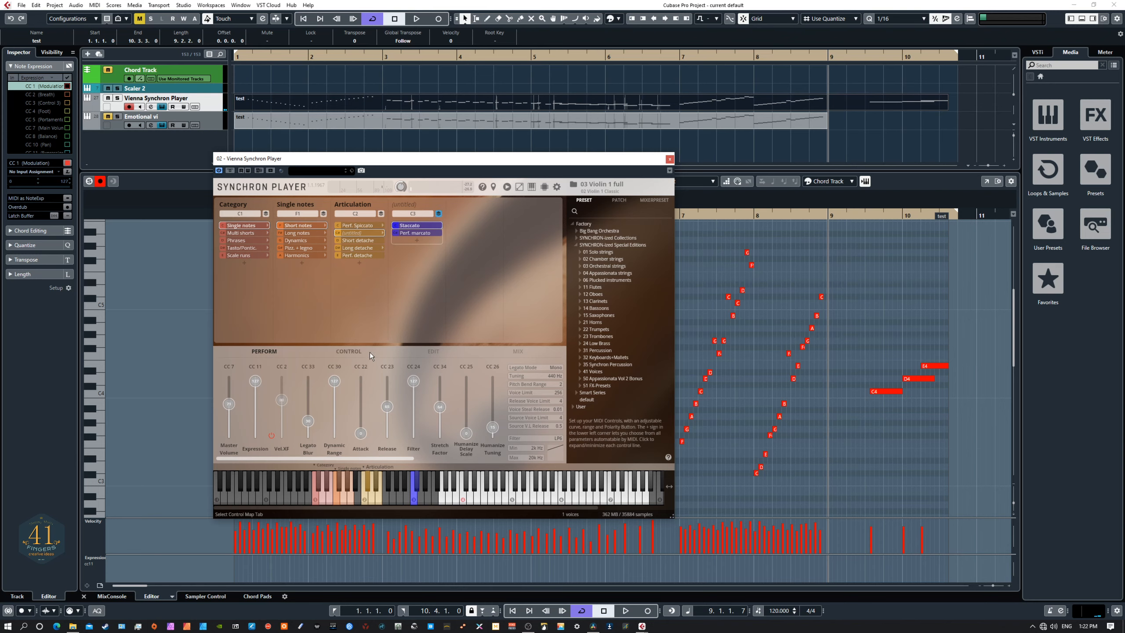
# Lower the Staccato slot's volume, raise the Perf. marcato slot's volume, and audition the layered sound.
pyautogui.click(431, 353)
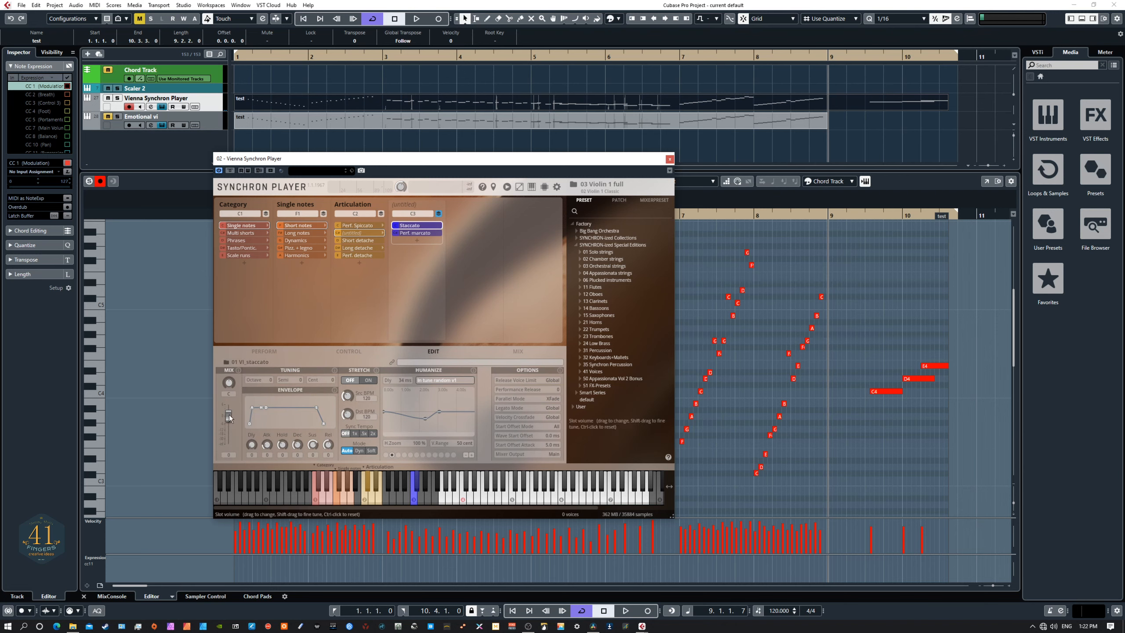
pyautogui.moveTo(230, 418); pyautogui.dragTo(230, 425)
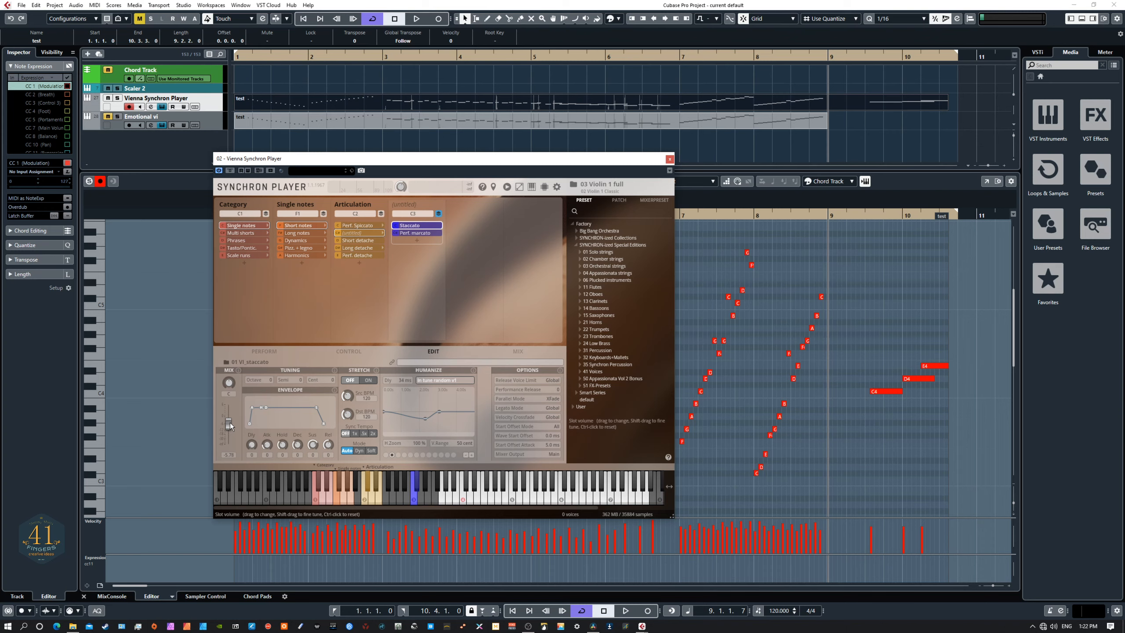
pyautogui.click(420, 232)
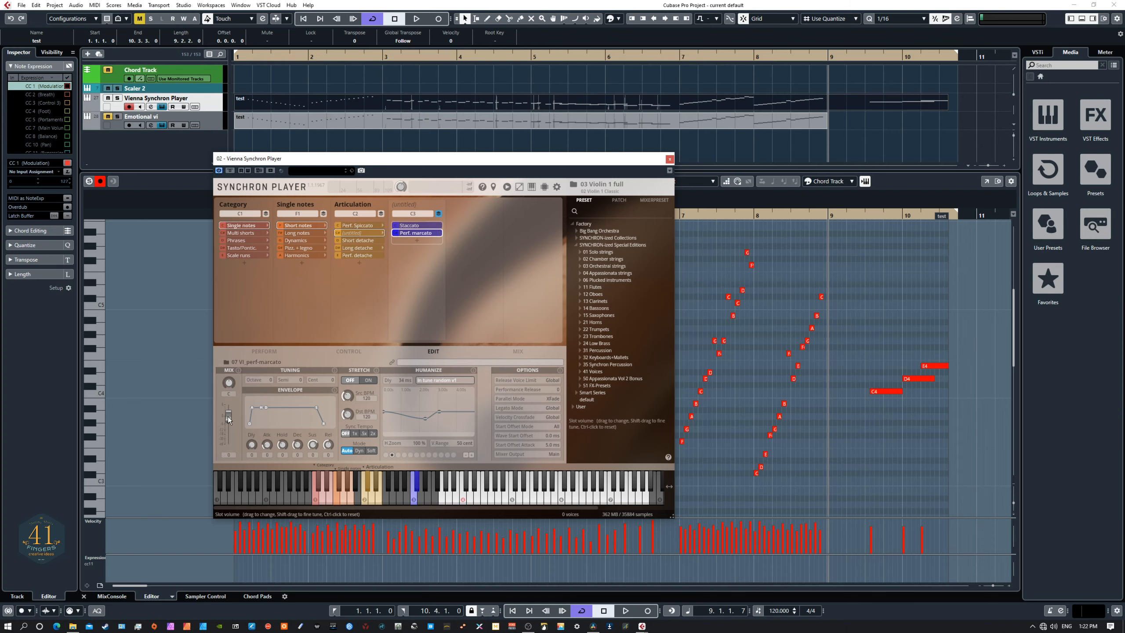
pyautogui.moveTo(228, 417); pyautogui.dragTo(228, 412)
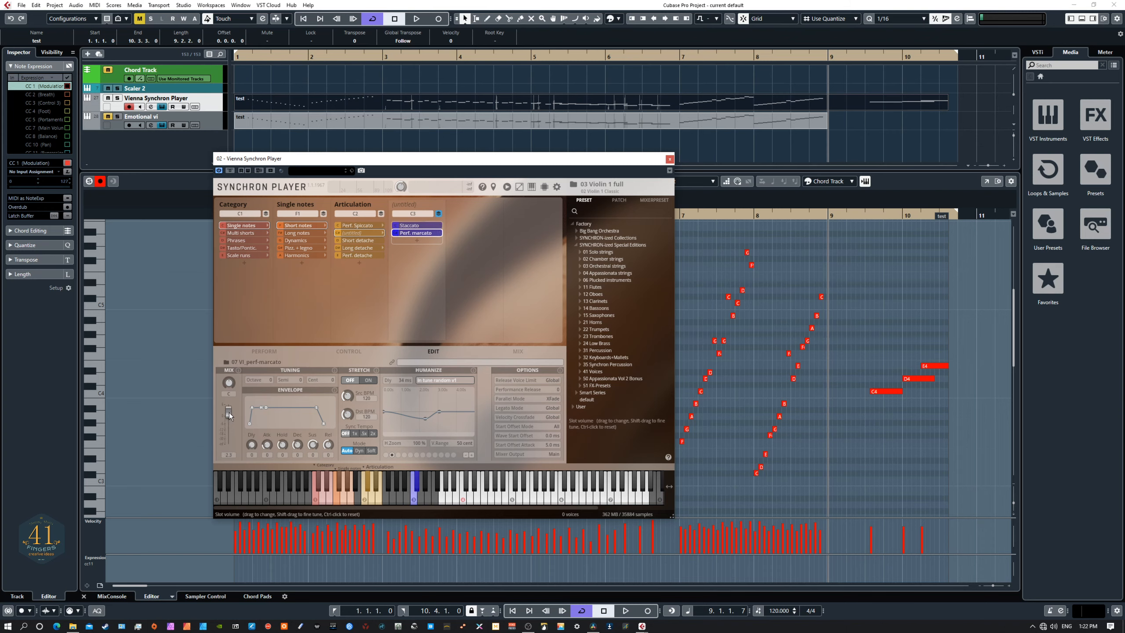
pyautogui.click(471, 498)
pyautogui.click(471, 499)
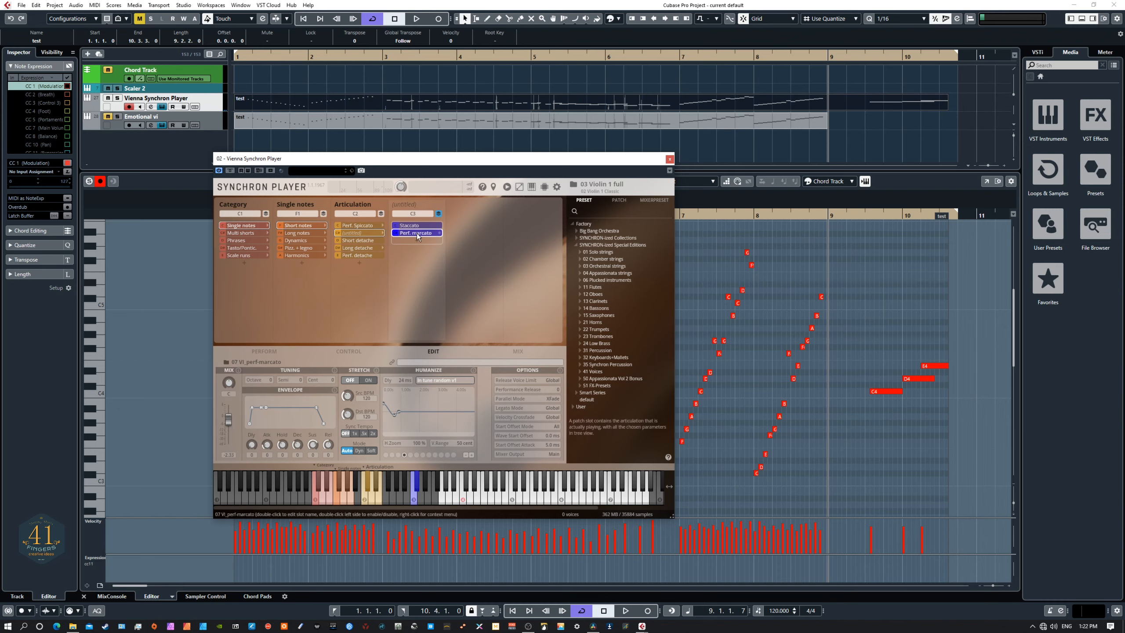
# Compare the two layered slots in the editor, fine-tune the Perf. marcato slot's volume, and audition a note.
pyautogui.click(412, 226)
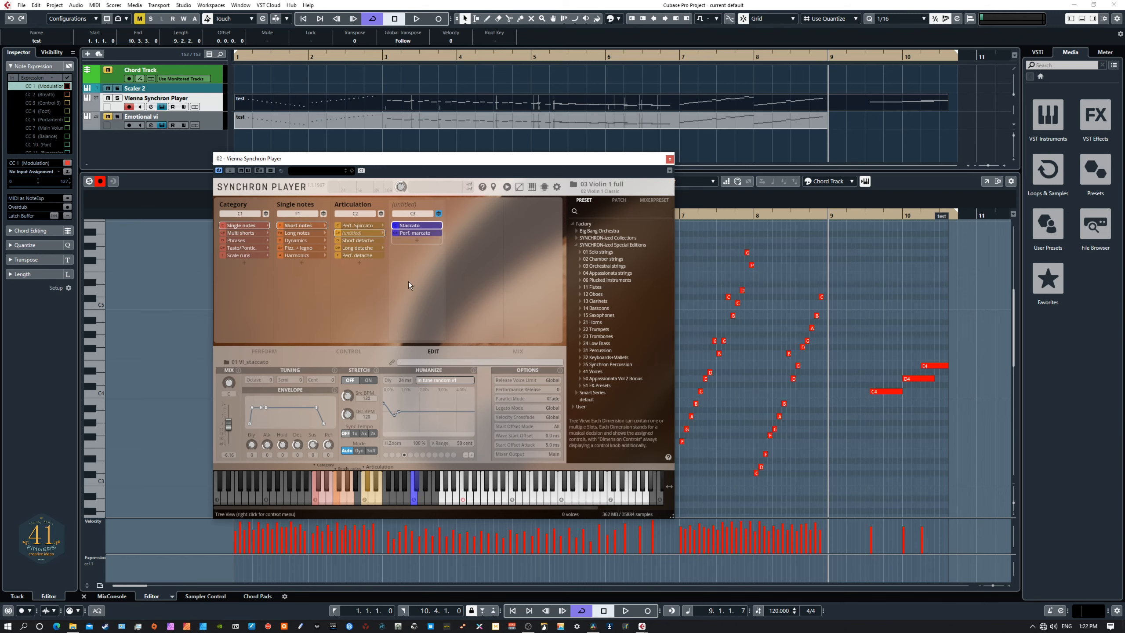
pyautogui.click(416, 234)
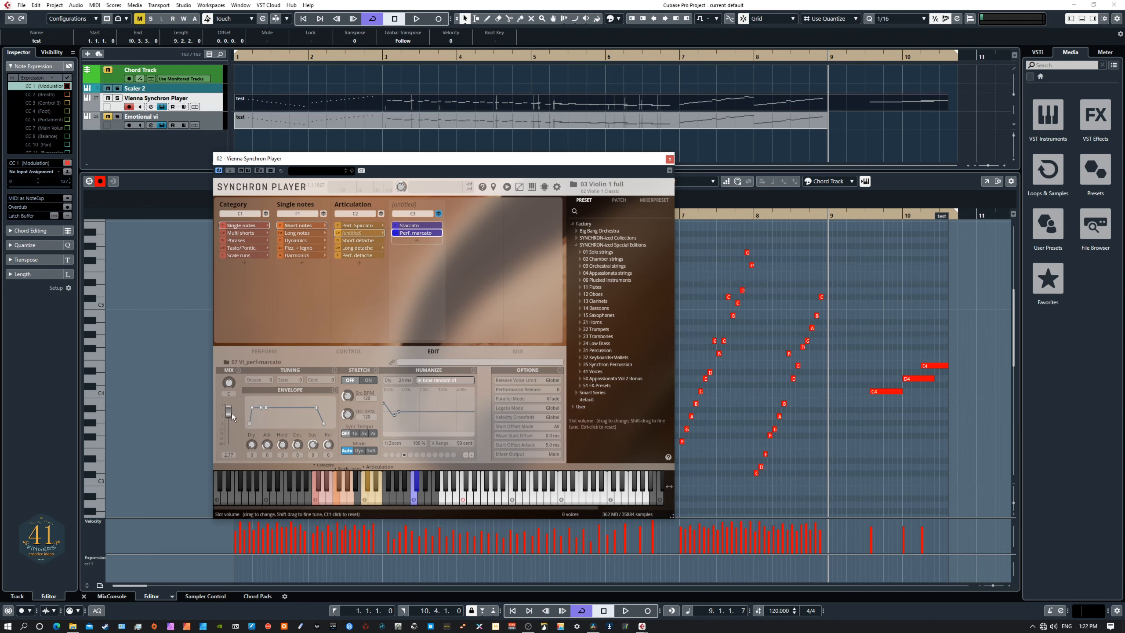
pyautogui.moveTo(232, 413); pyautogui.dragTo(233, 415)
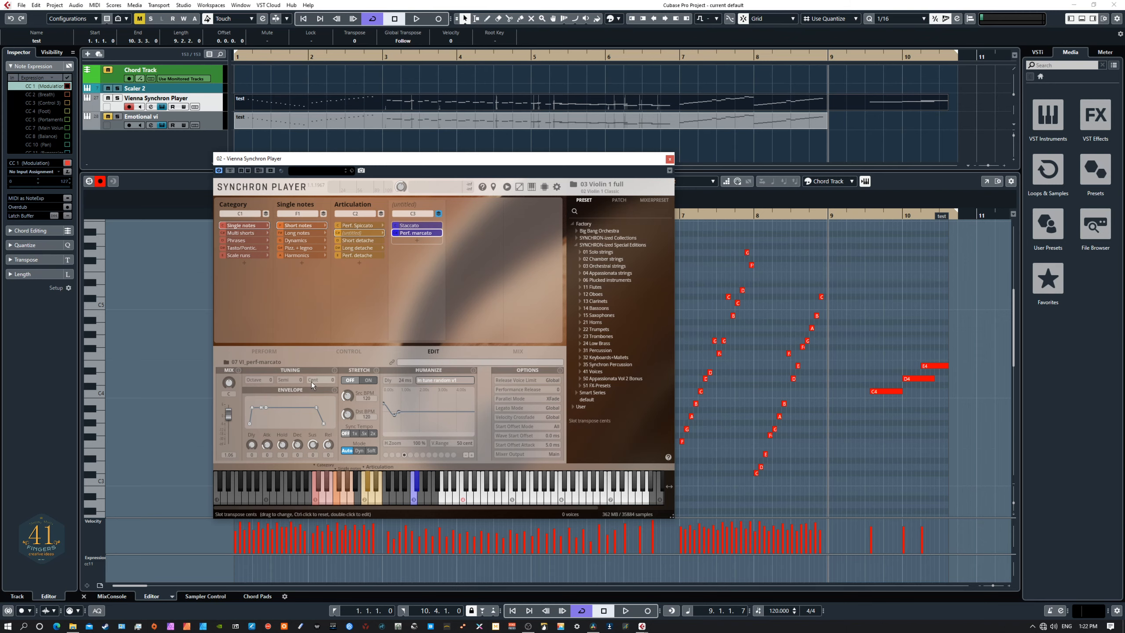
pyautogui.click(462, 500)
pyautogui.click(462, 502)
# Select the Perf. marcato and Staccato slots in turn and audition each one separately.
pyautogui.click(421, 225)
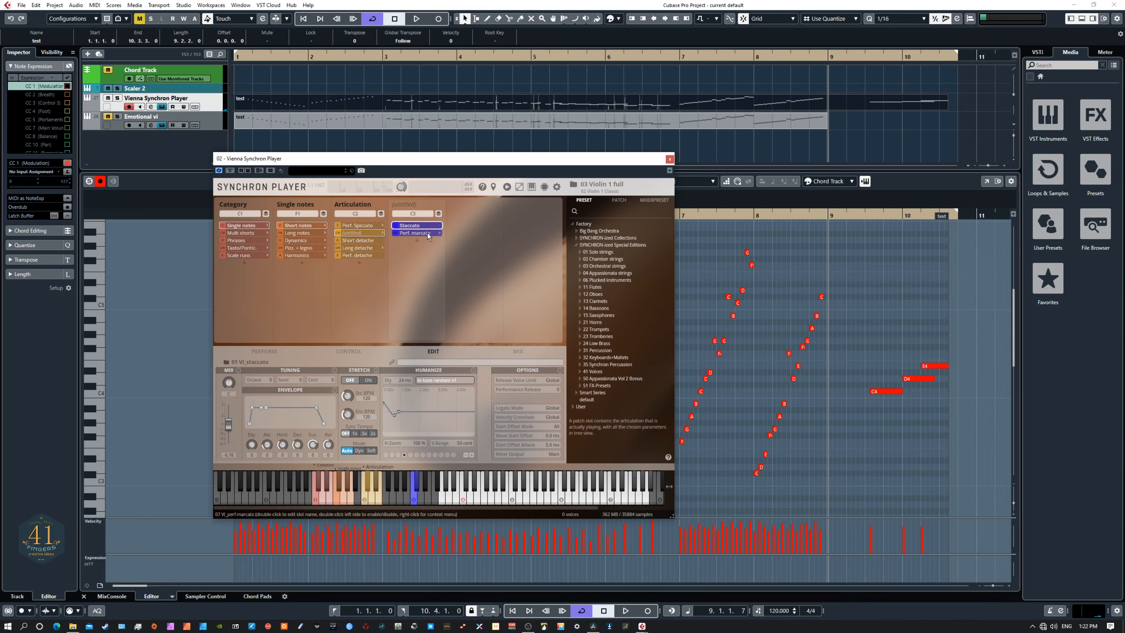
pyautogui.click(427, 233)
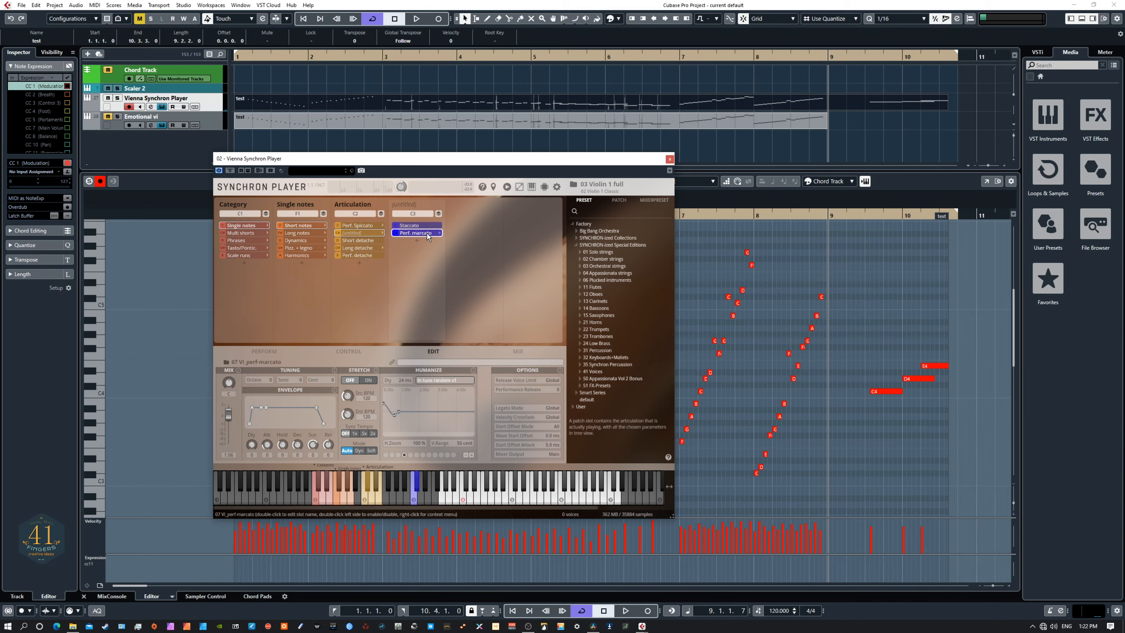
pyautogui.click(466, 499)
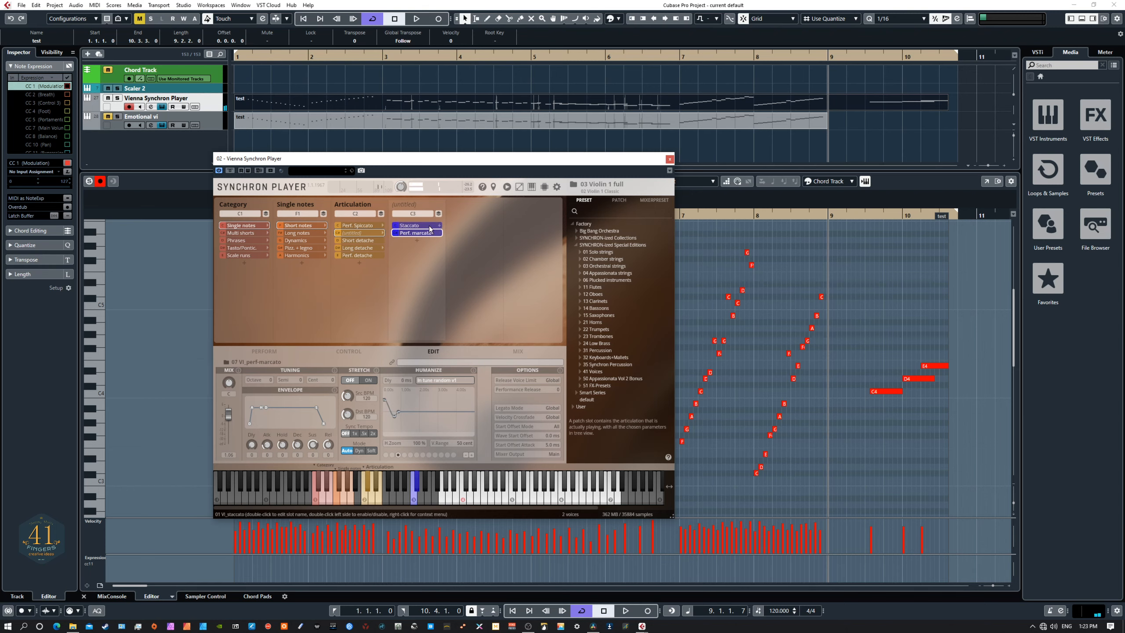
pyautogui.click(430, 226)
pyautogui.click(477, 500)
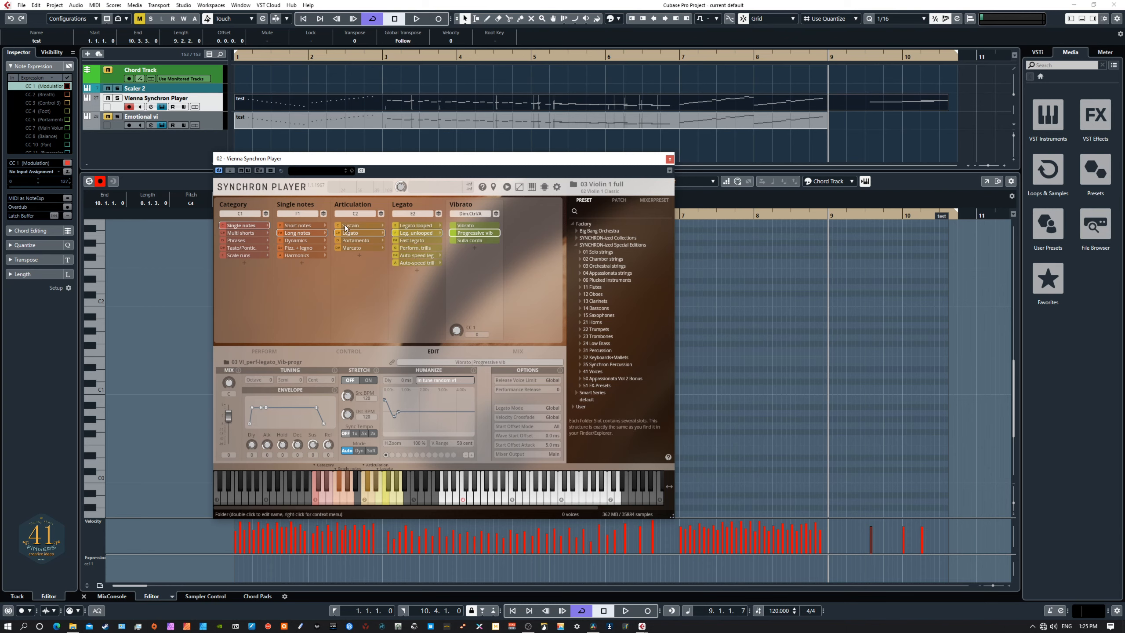
# Compare the Short notes and Long notes folders and examine the Humanize settings of the Legato Progressive vib slot.
pyautogui.click(306, 226)
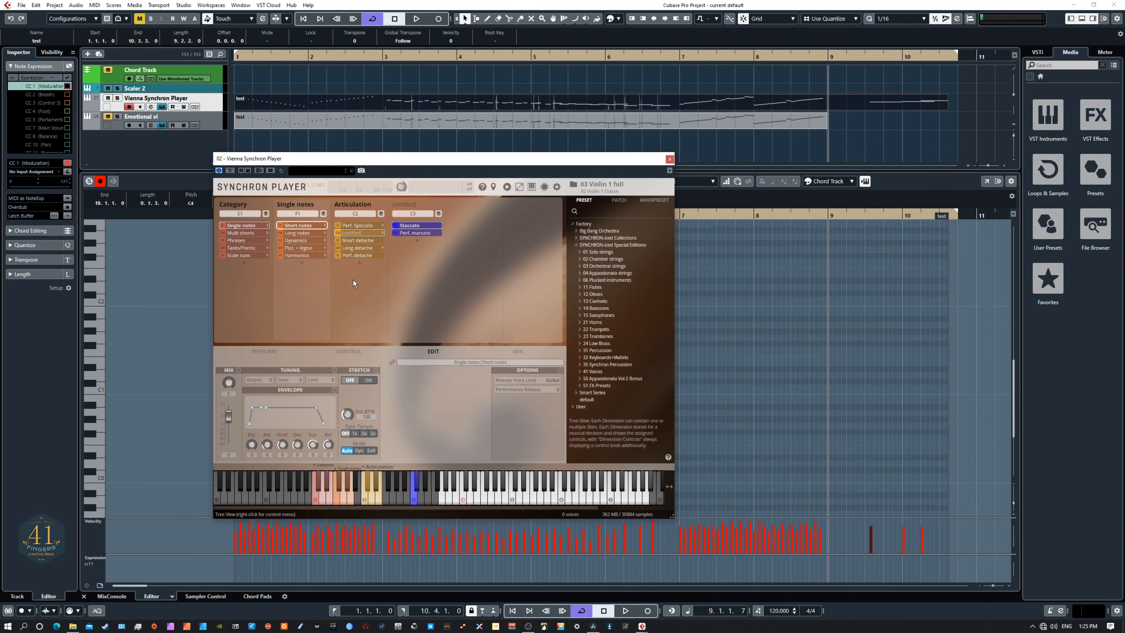
pyautogui.click(301, 233)
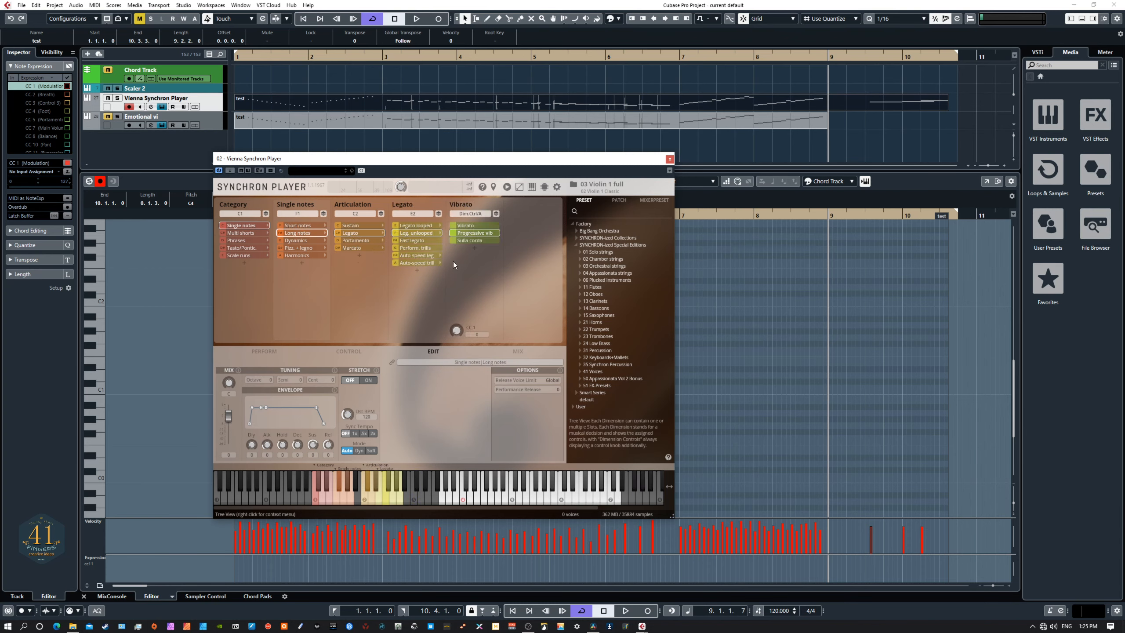
pyautogui.click(471, 234)
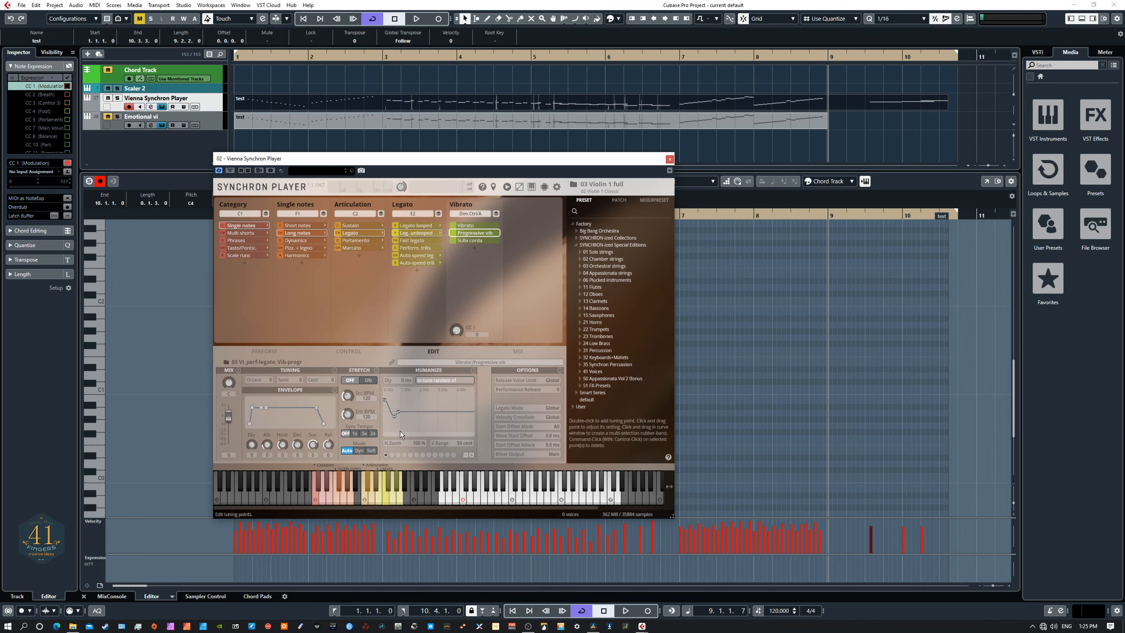
# Lower the Humanize Tuning fader slightly and view the first humanize curve of the Progressive vib slot.
pyautogui.click(275, 351)
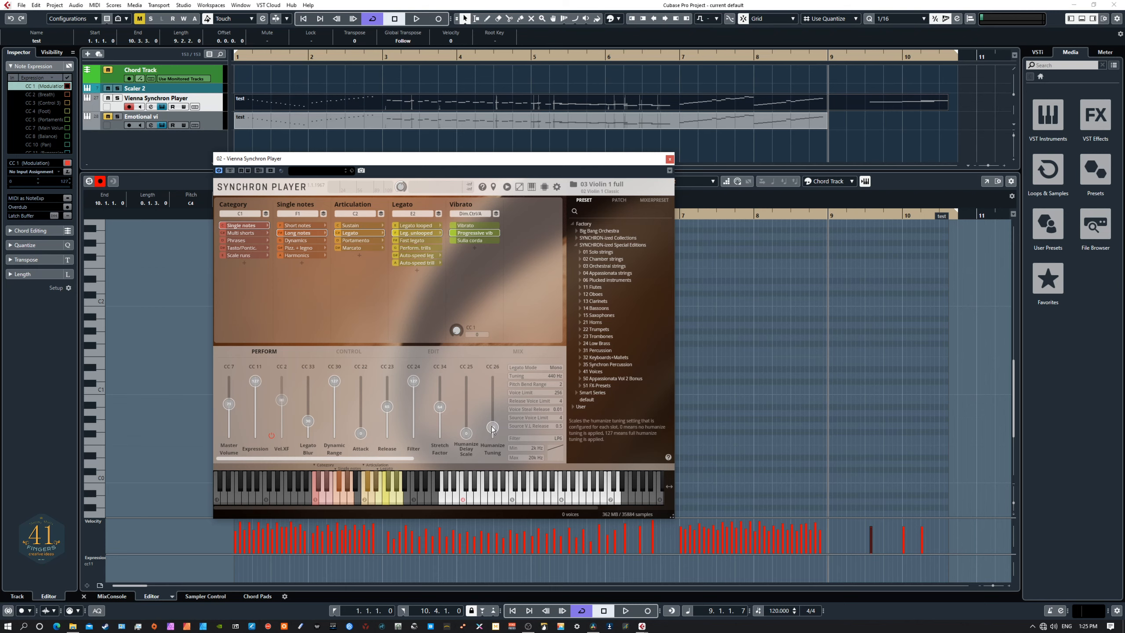
pyautogui.moveTo(493, 429); pyautogui.dragTo(472, 398)
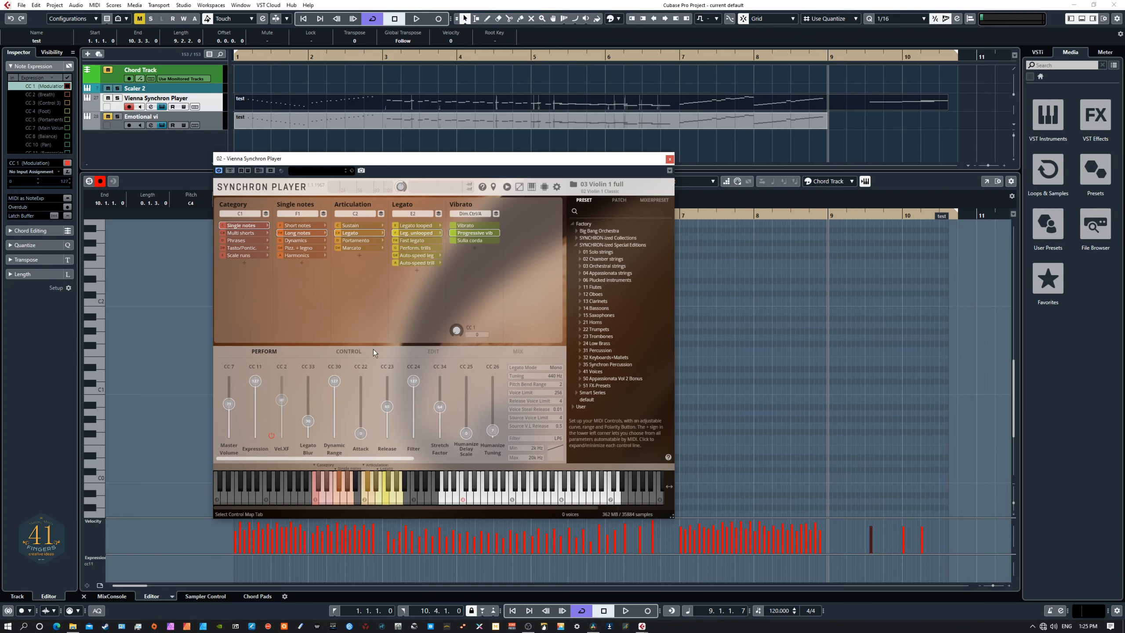
pyautogui.click(432, 351)
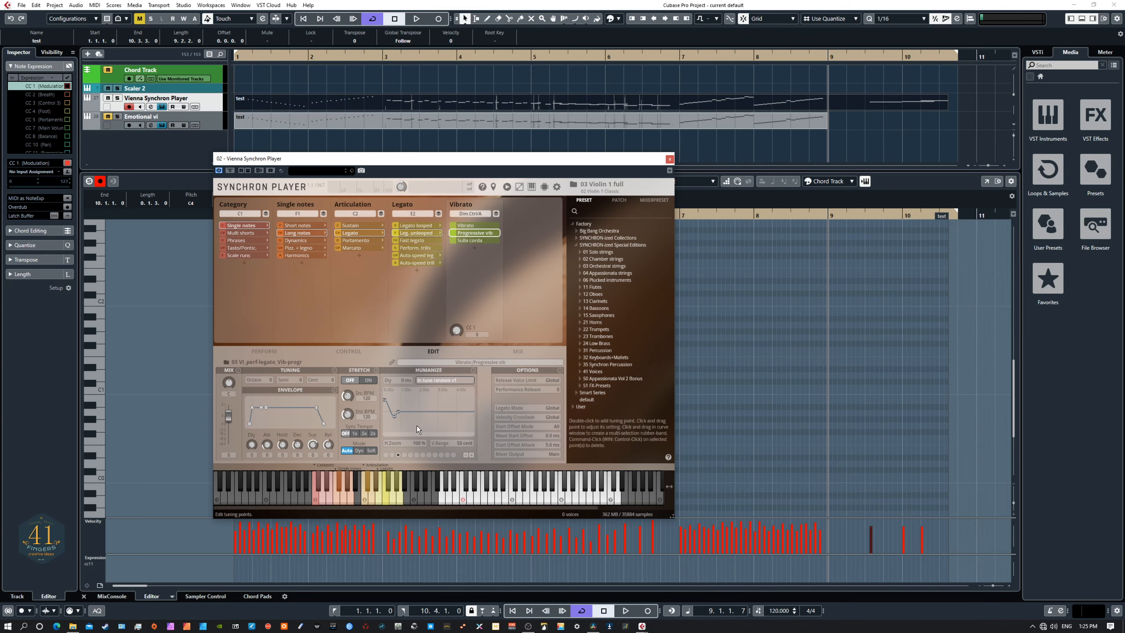
pyautogui.click(387, 456)
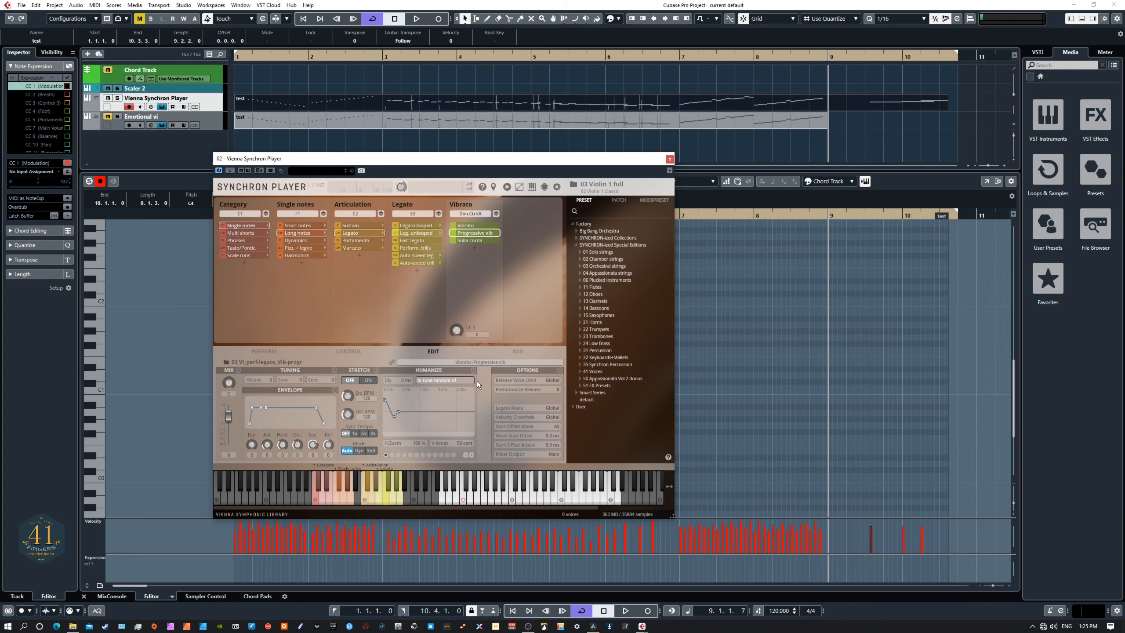
# Examine the scale runs in the piano roll, highlighting the notes of bars 7 and 8 and clearing the selection.
pyautogui.click(717, 334)
pyautogui.scroll(-3, 757, 333)
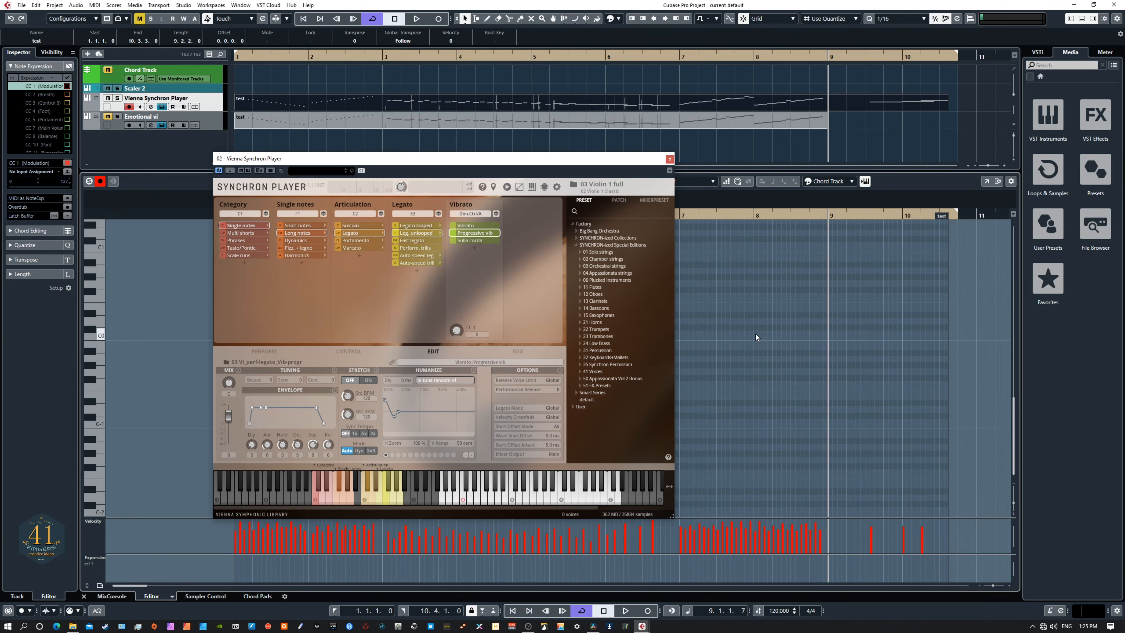
pyautogui.scroll(14, 757, 334)
pyautogui.moveTo(700, 244); pyautogui.dragTo(834, 490)
pyautogui.click(768, 339)
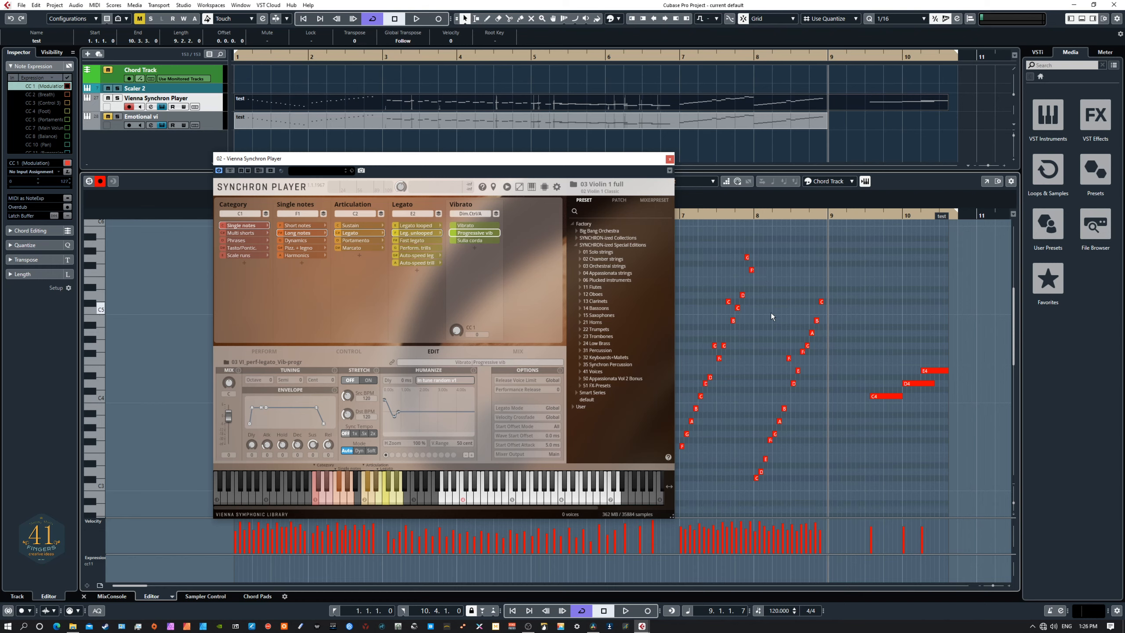
# Review the player's control map, performance faders and slot editor, and select the run of notes in bar 8.
pyautogui.click(354, 350)
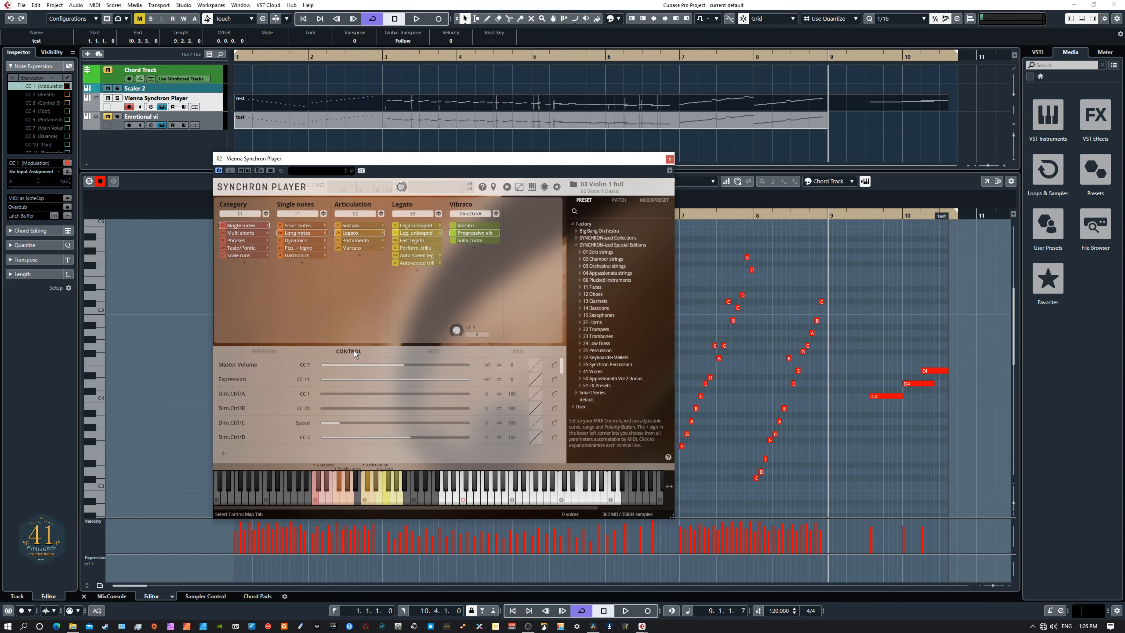
pyautogui.click(270, 353)
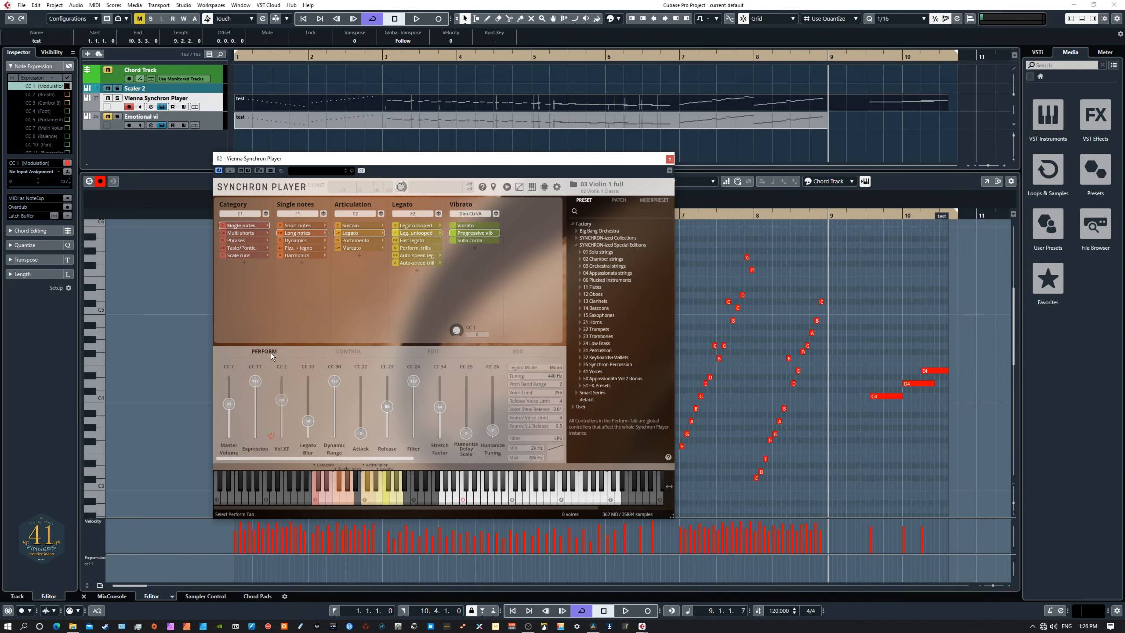
pyautogui.click(426, 352)
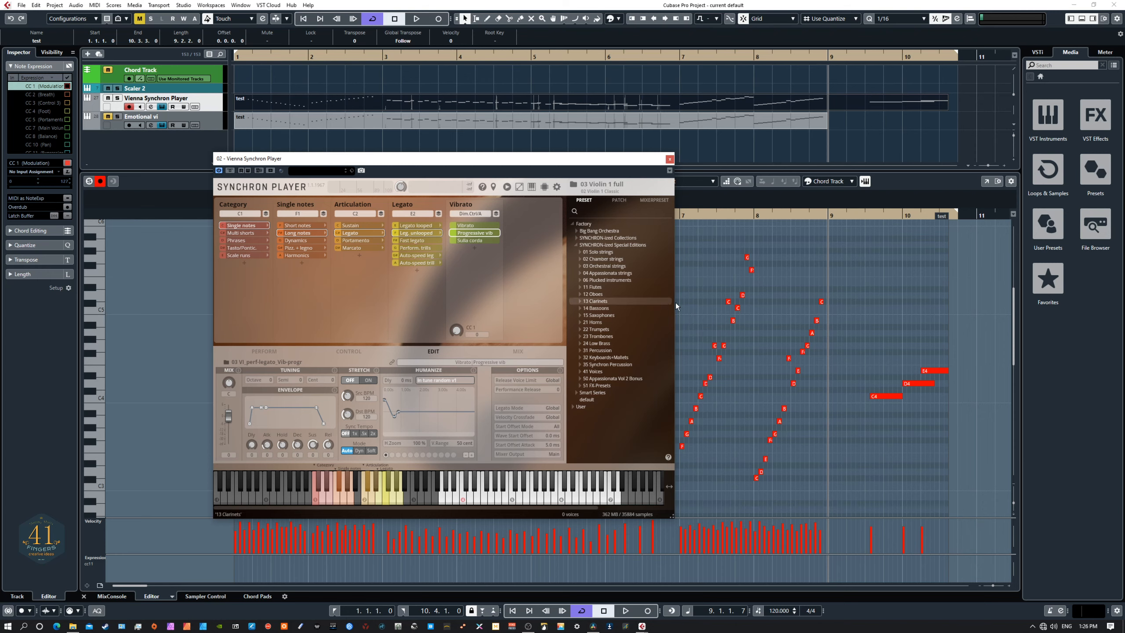
pyautogui.moveTo(758, 263); pyautogui.dragTo(830, 480)
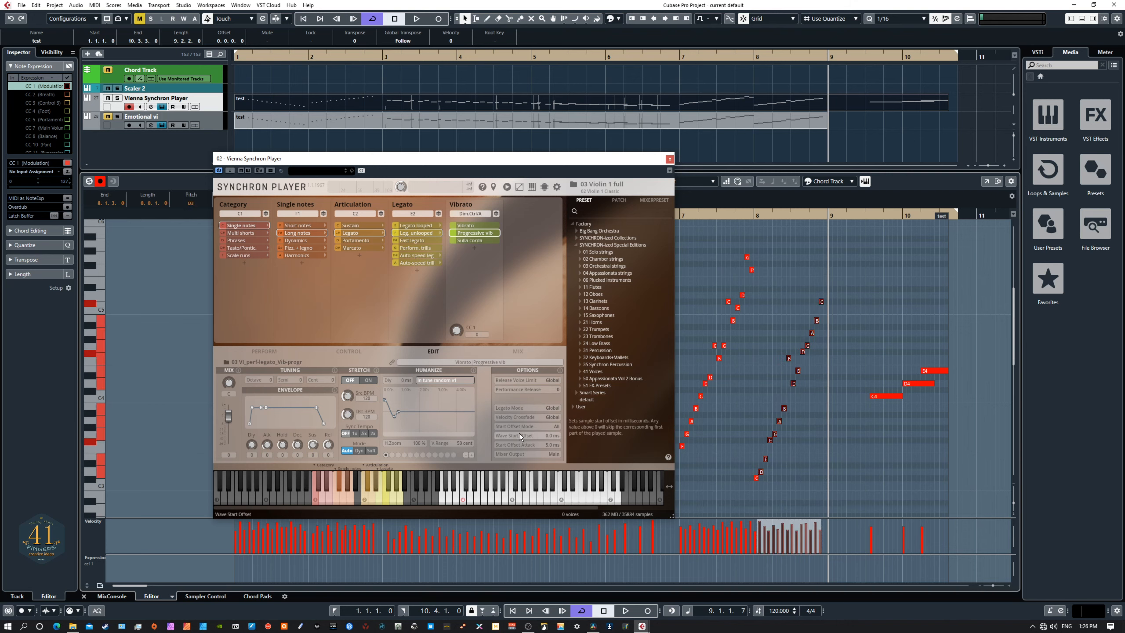
# Raise the global Humanize Tuning fader and fine-tune its level.
pyautogui.click(272, 352)
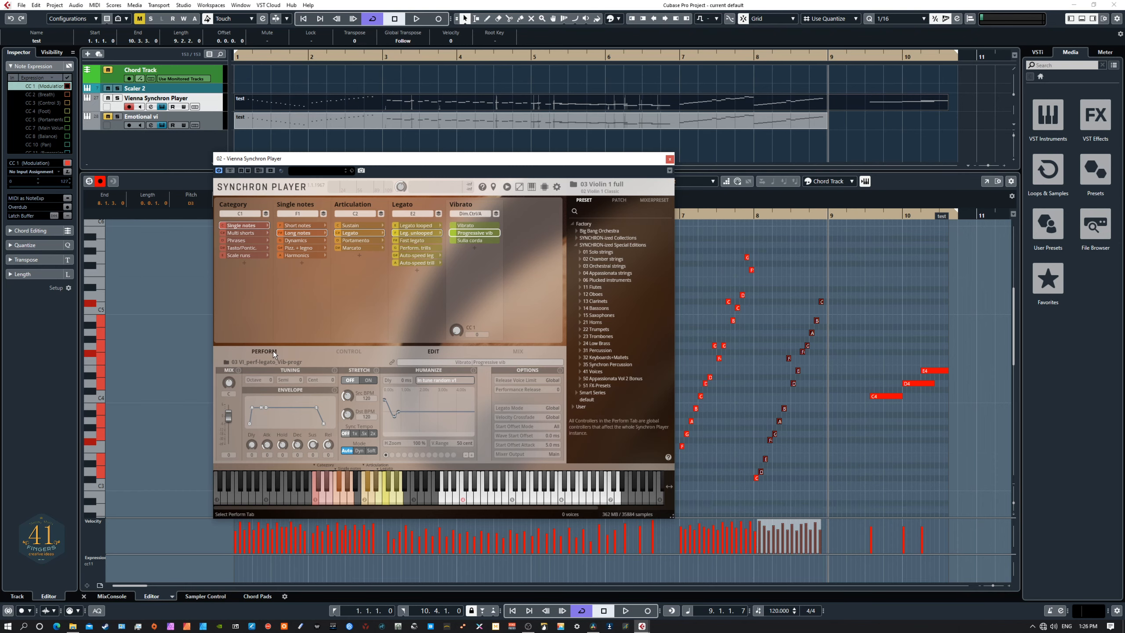
pyautogui.moveTo(488, 432)
pyautogui.mouseDown()
pyautogui.moveTo(494, 401)
pyautogui.moveTo(494, 427)
pyautogui.mouseUp()
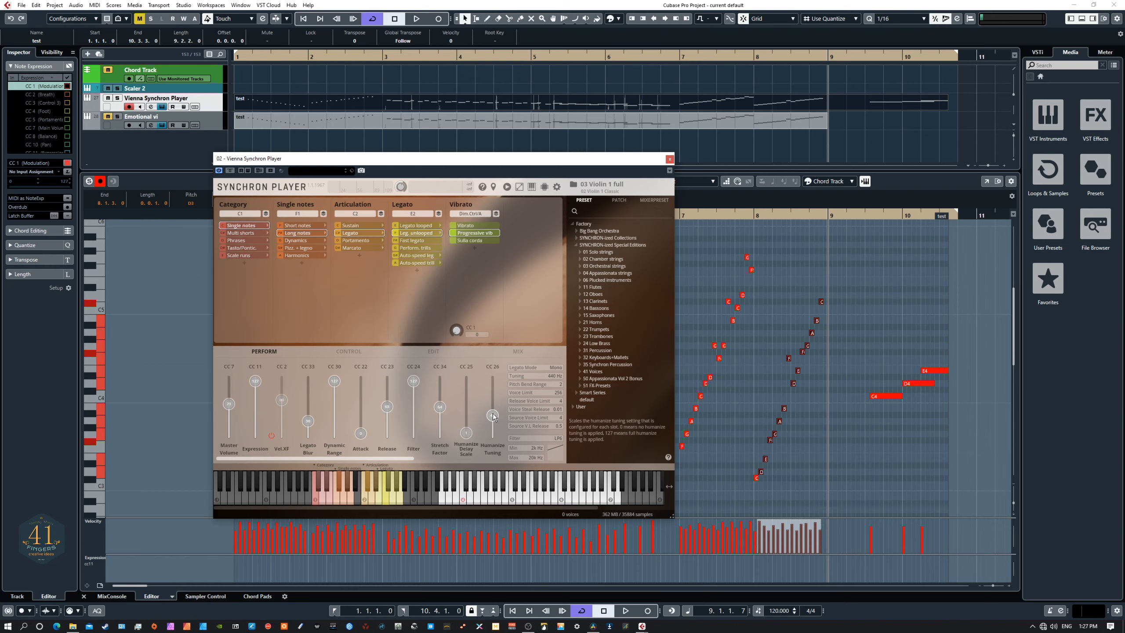
pyautogui.moveTo(493, 416)
pyautogui.mouseDown()
pyautogui.moveTo(495, 432)
pyautogui.moveTo(495, 419)
pyautogui.mouseUp()
pyautogui.moveTo(496, 419)
pyautogui.mouseDown()
pyautogui.moveTo(493, 437)
pyautogui.moveTo(495, 427)
pyautogui.mouseUp()
pyautogui.scroll(3, 498, 435)
pyautogui.scroll(-3, 498, 435)
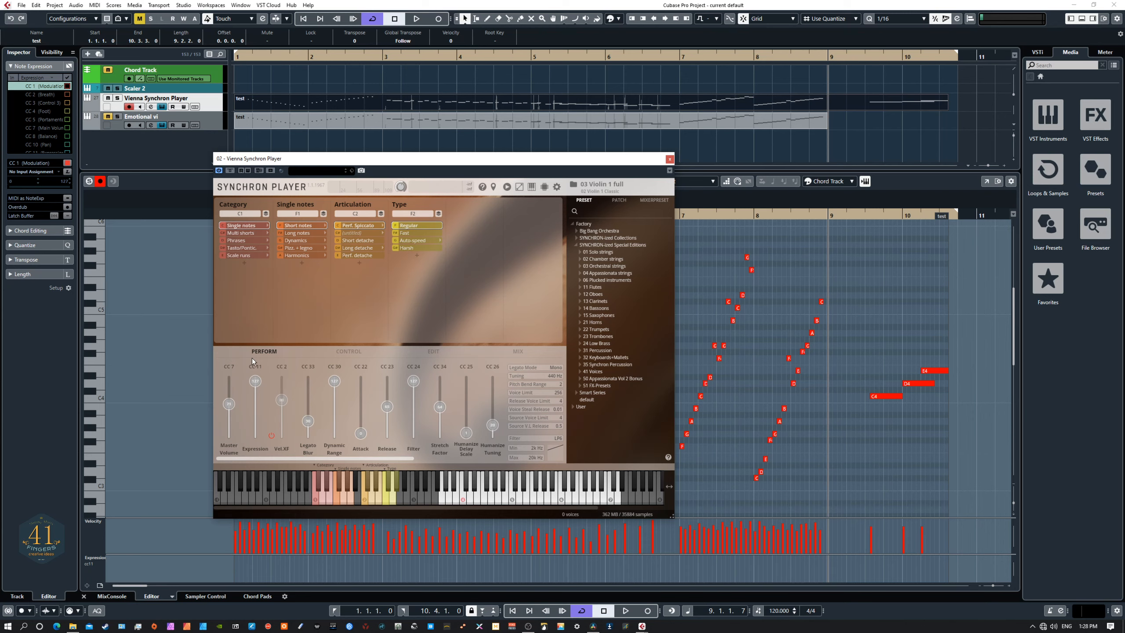
# Open the MIDI control map and invert the polarity of the Master Volume control.
pyautogui.click(349, 351)
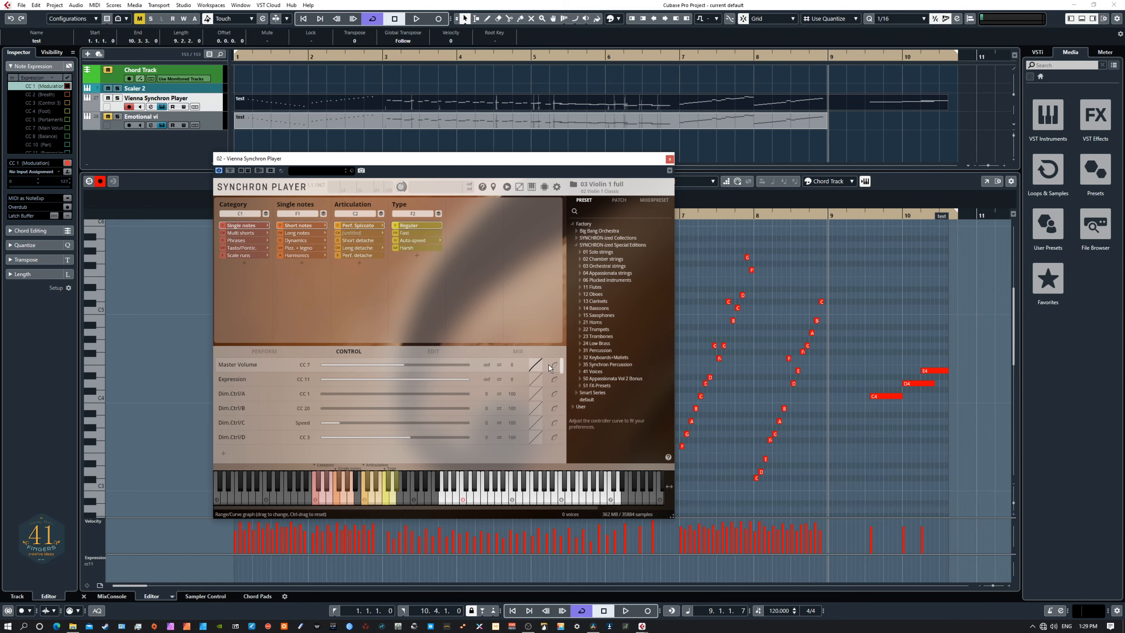
pyautogui.click(499, 364)
pyautogui.click(546, 357)
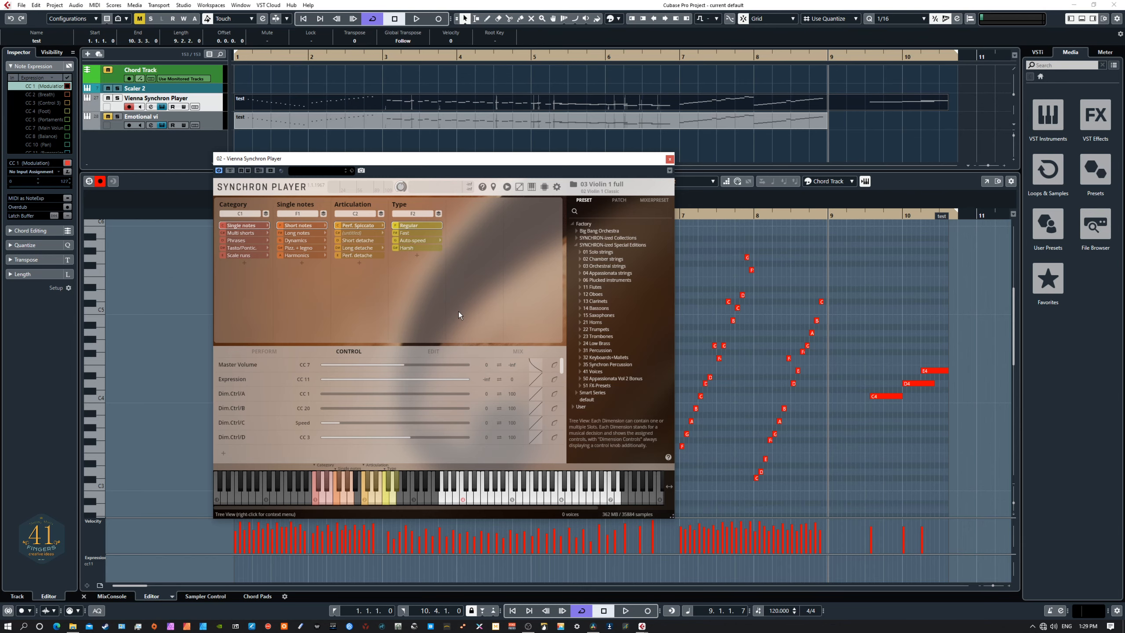
# Move the Synchron Player window aside to uncover more of the notes in the piano roll.
pyautogui.moveTo(439, 163)
pyautogui.mouseDown()
pyautogui.moveTo(416, 194)
pyautogui.moveTo(505, 172)
pyautogui.moveTo(439, 161)
pyautogui.mouseUp()
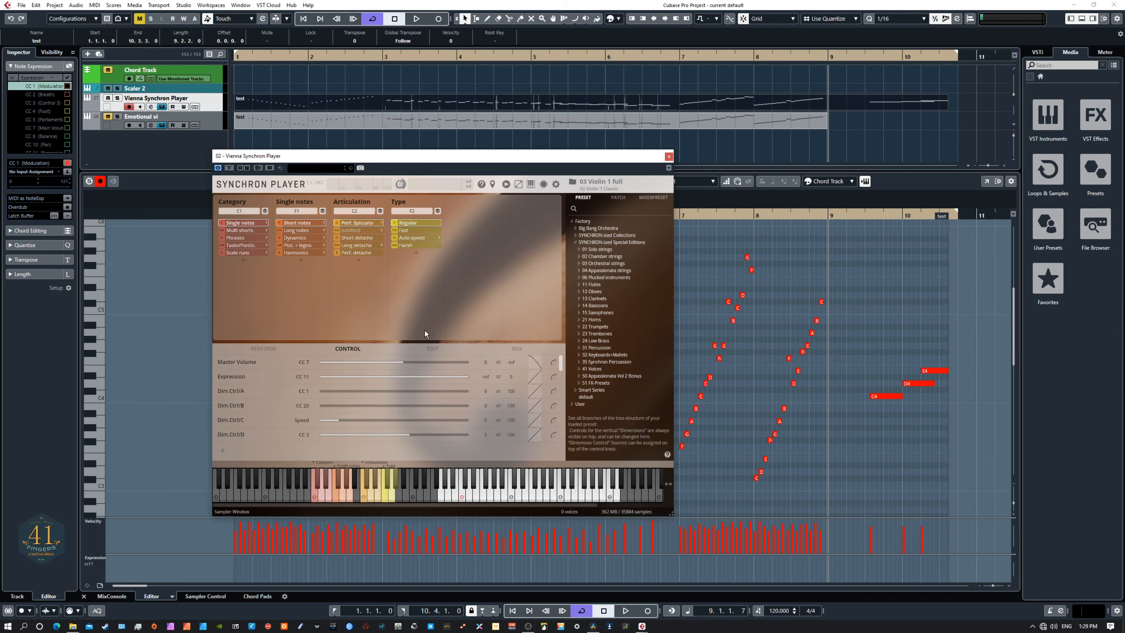
pyautogui.moveTo(440, 158); pyautogui.dragTo(402, 163)
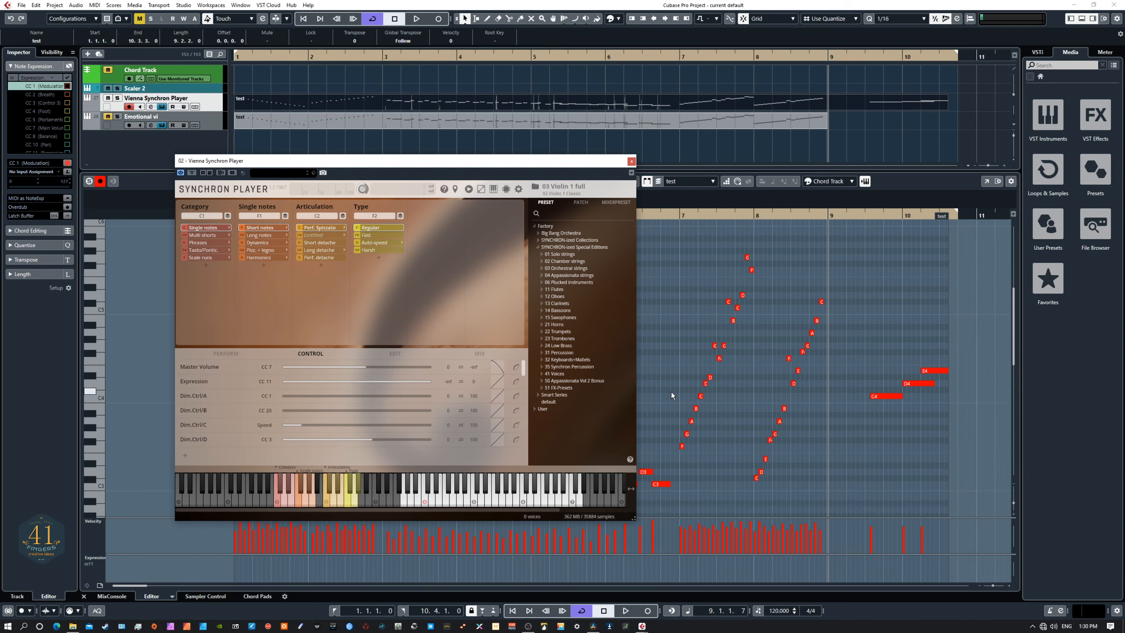
# Select the upper notes of the bar 7 run, restore the Master Volume control's normal polarity and bend its controller curve.
pyautogui.moveTo(690, 252); pyautogui.dragTo(756, 417)
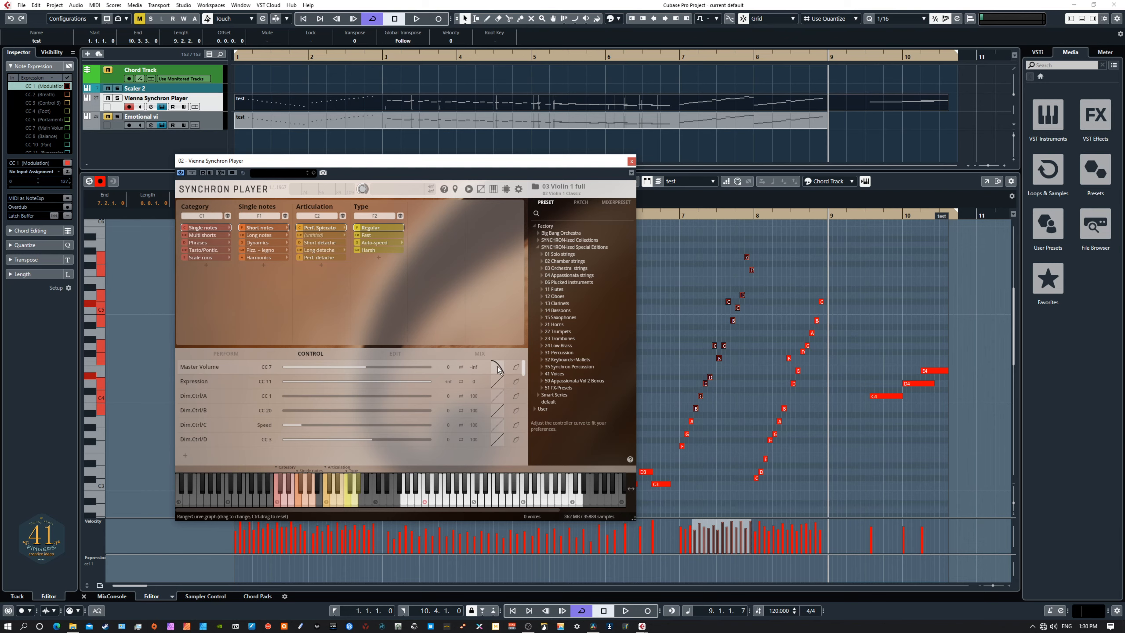
pyautogui.moveTo(499, 357); pyautogui.dragTo(501, 350)
pyautogui.click(461, 368)
pyautogui.moveTo(496, 366); pyautogui.dragTo(495, 371)
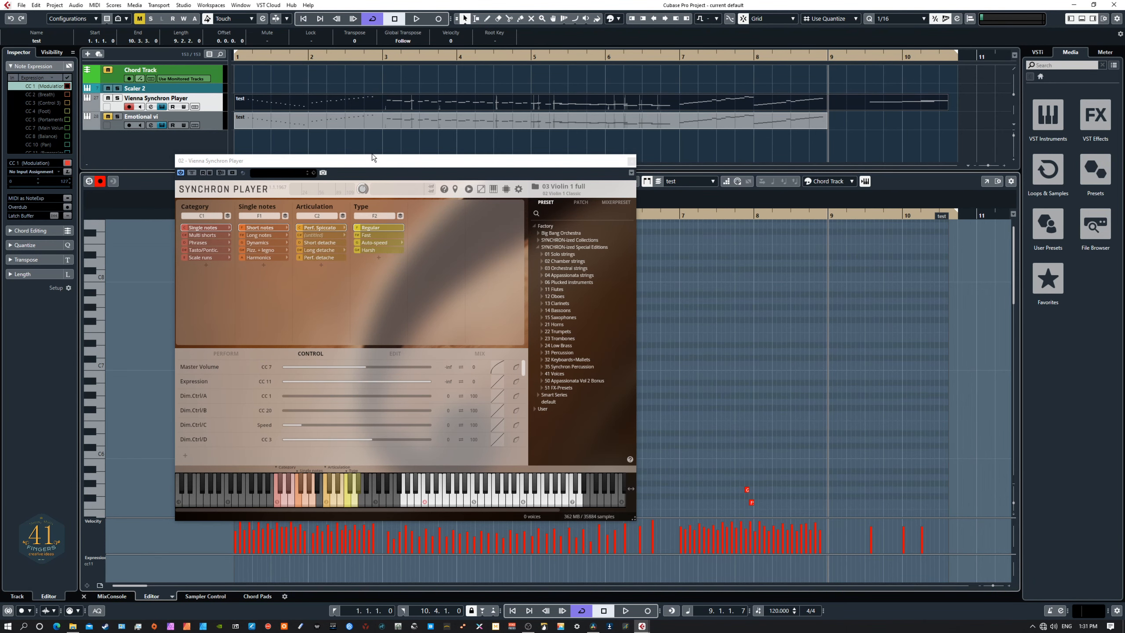
# Clear the Category keyswitch to None and reassign the Single notes keyswitch to the note C-.
pyautogui.moveTo(332, 160); pyautogui.dragTo(355, 155)
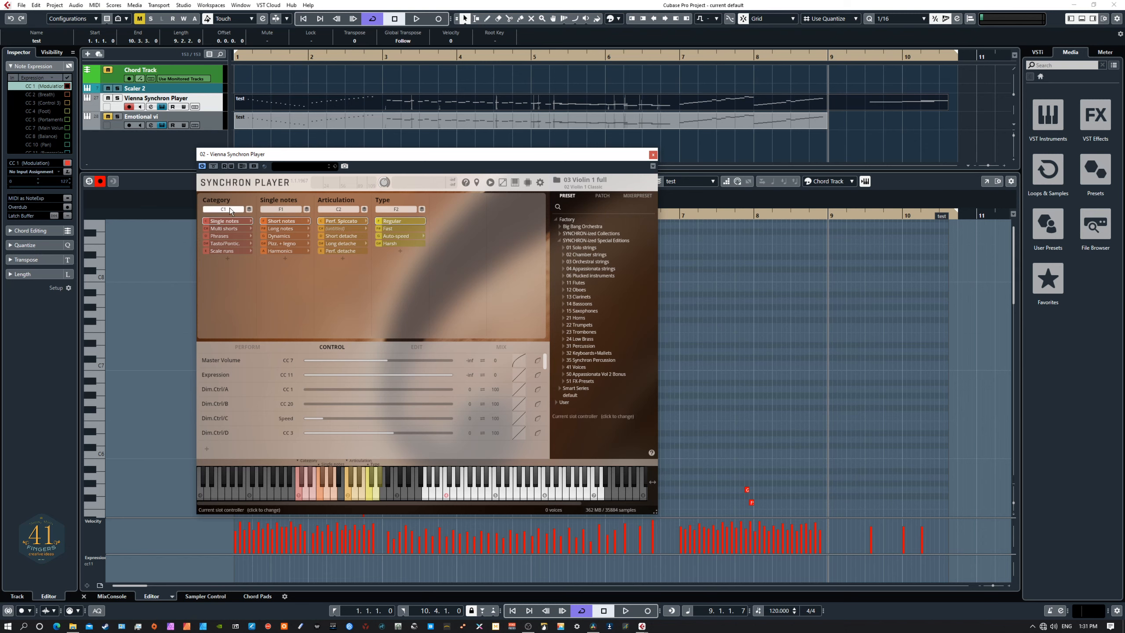
pyautogui.rightClick(233, 220)
pyautogui.click(232, 230)
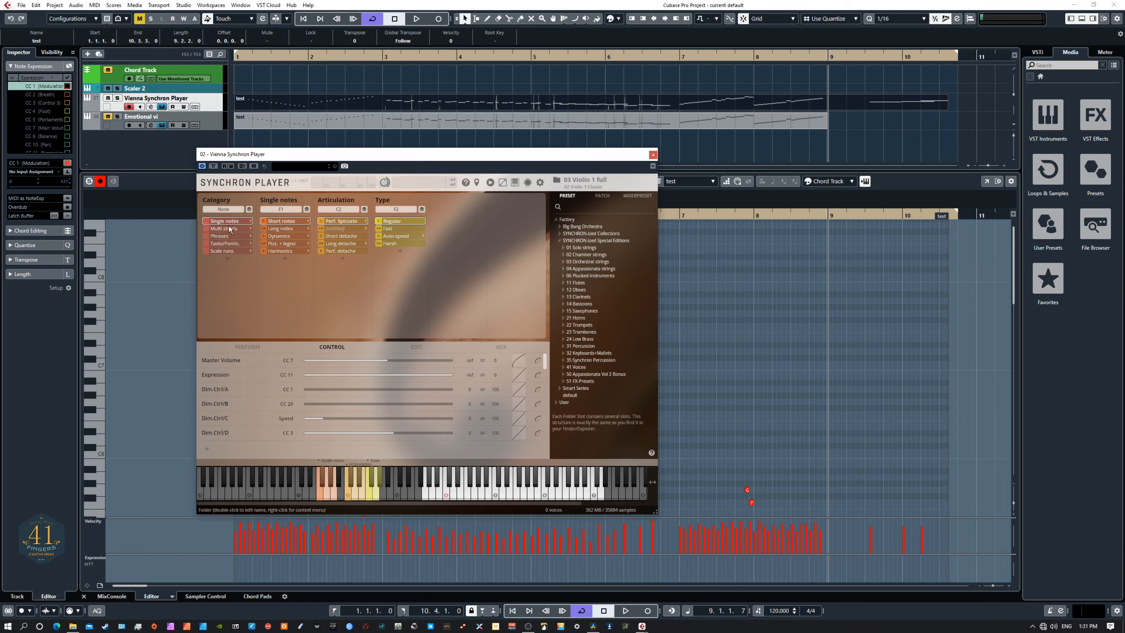
pyautogui.click(263, 213)
pyautogui.moveTo(282, 240)
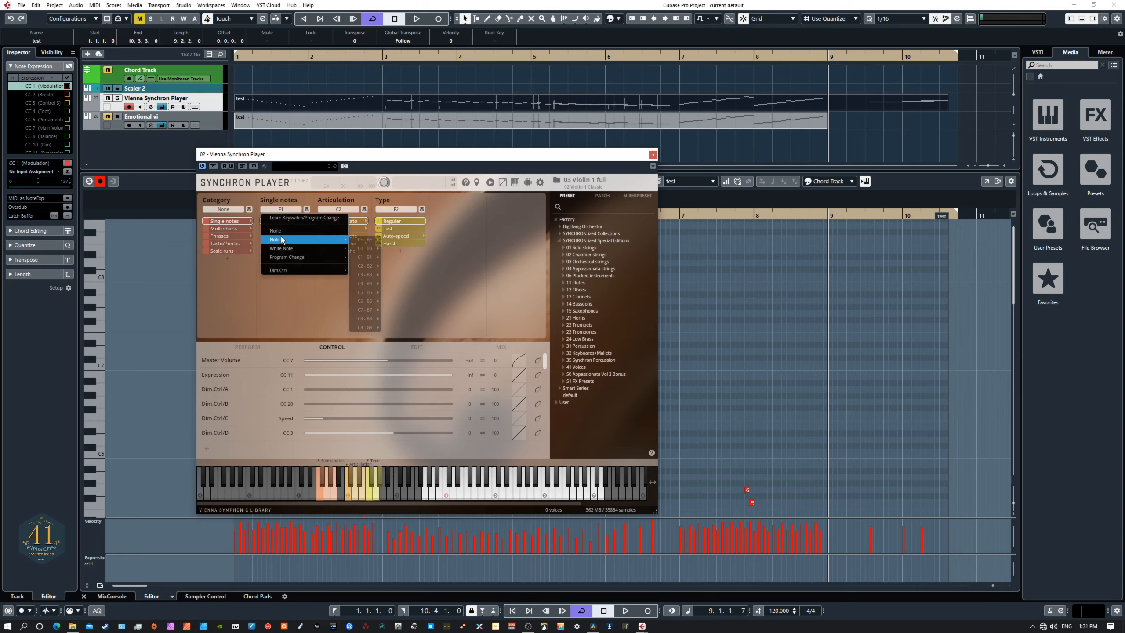
pyautogui.moveTo(367, 240)
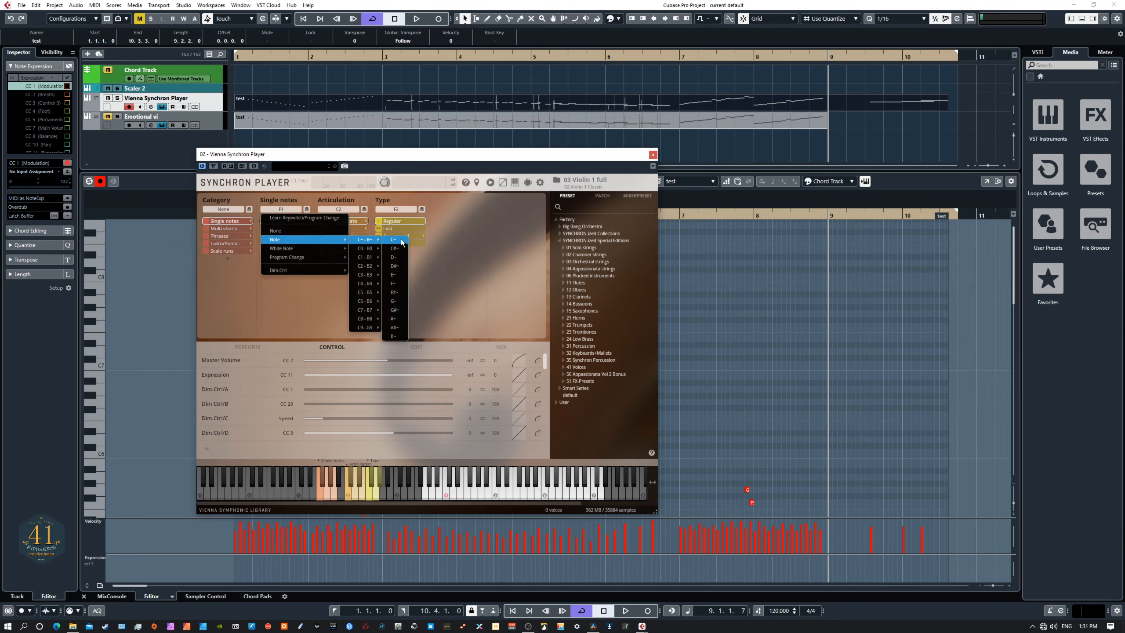
pyautogui.click(401, 241)
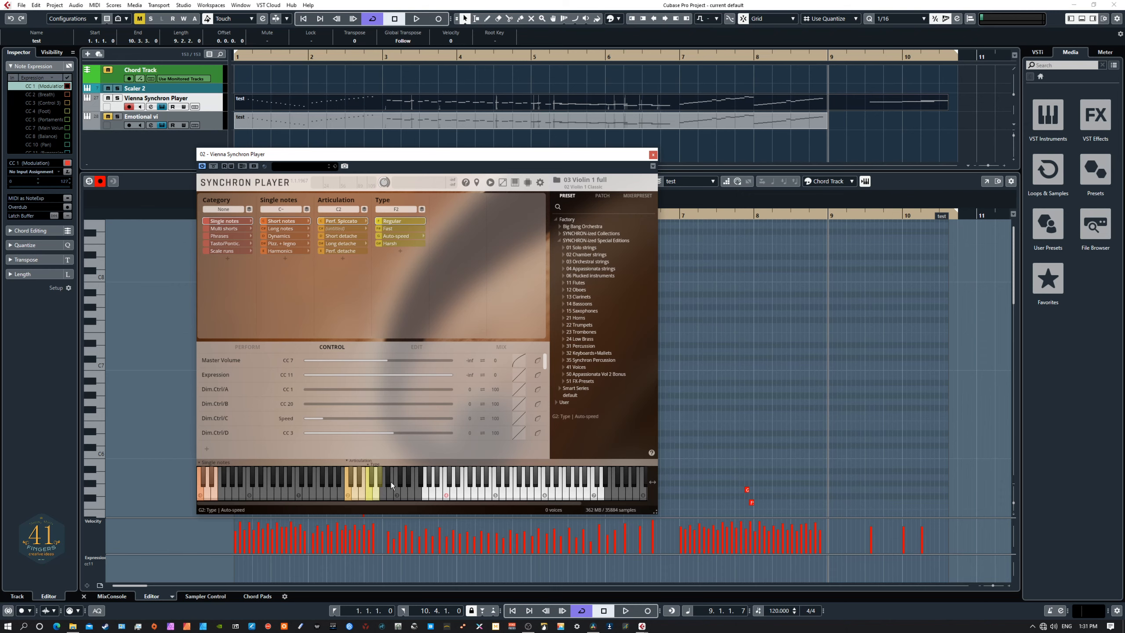
# Trigger the Perf. detache articulation by its keyswitch and assign the Category keyswitch to the note C-.
pyautogui.click(364, 493)
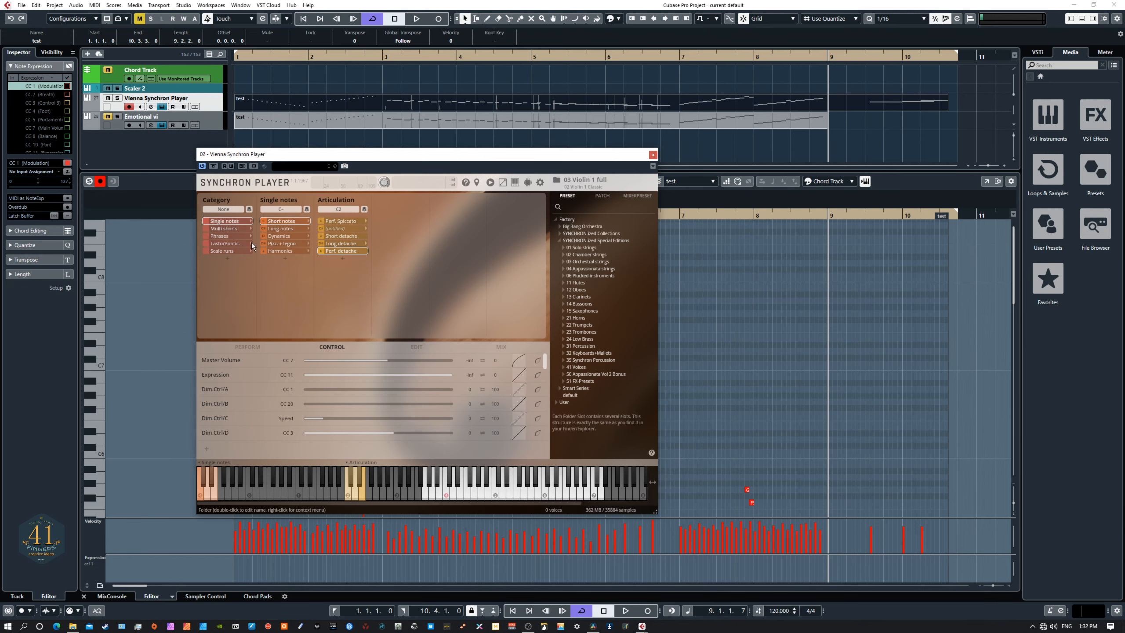
pyautogui.rightClick(233, 218)
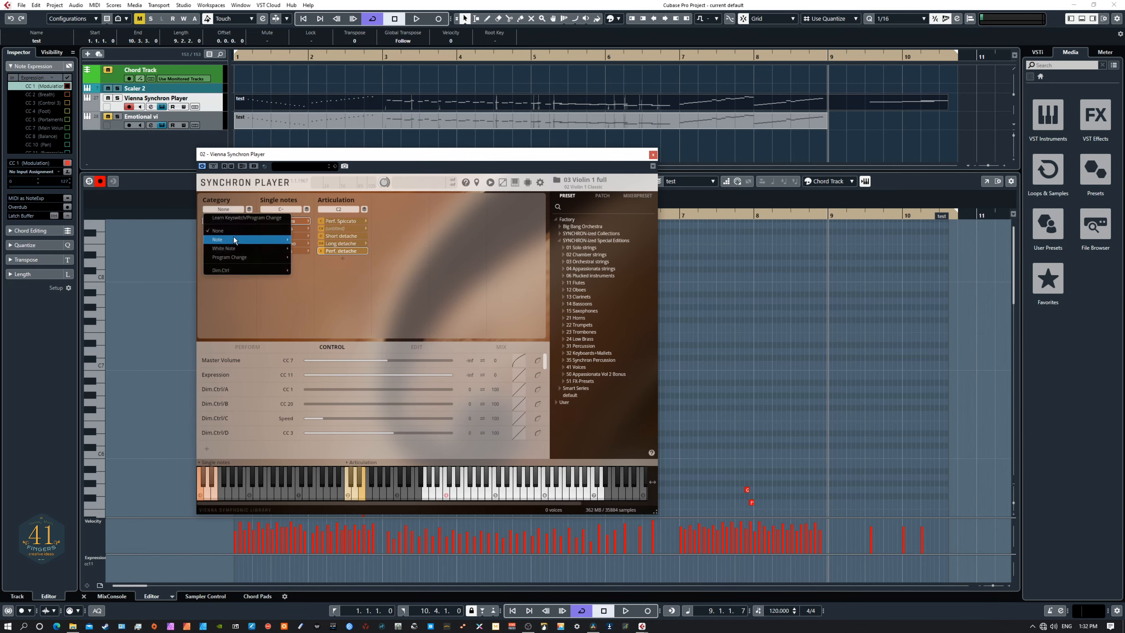
pyautogui.moveTo(240, 238)
pyautogui.click(335, 240)
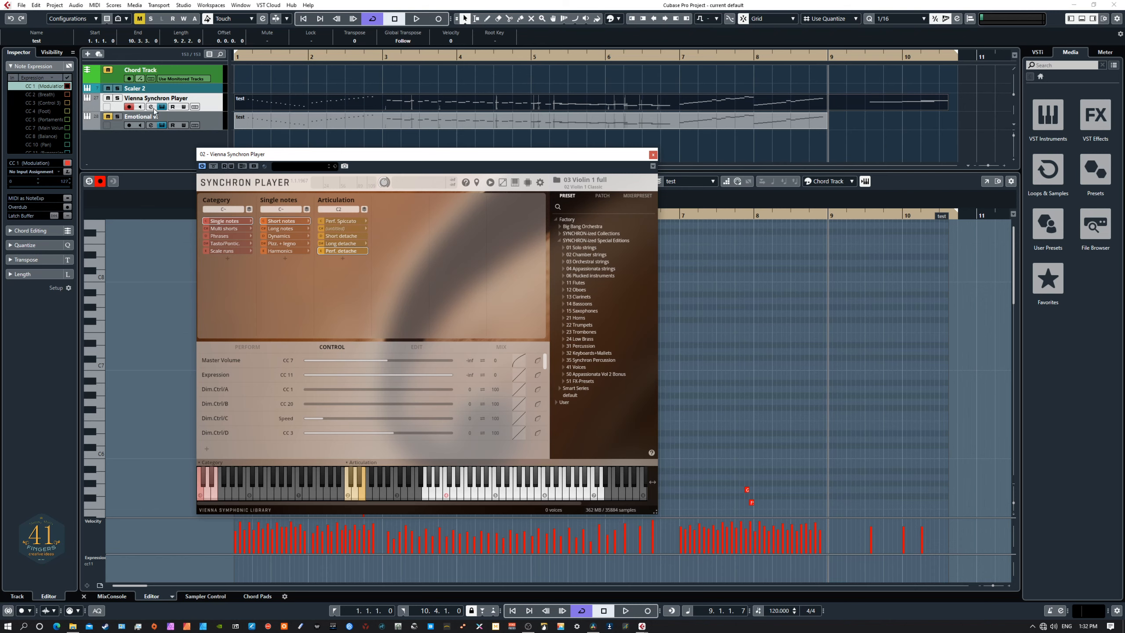
# Examine the Vienna Synchron Player track's Expression Map section and the Emotional Violin's articulation keyswitch list.
pyautogui.click(209, 101)
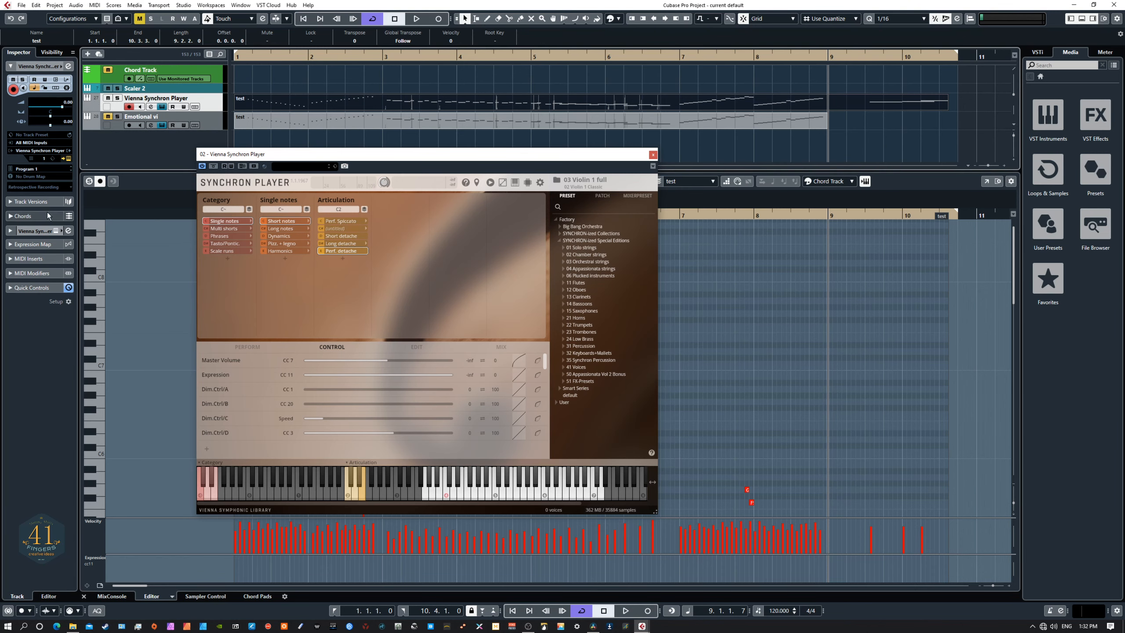
pyautogui.click(33, 245)
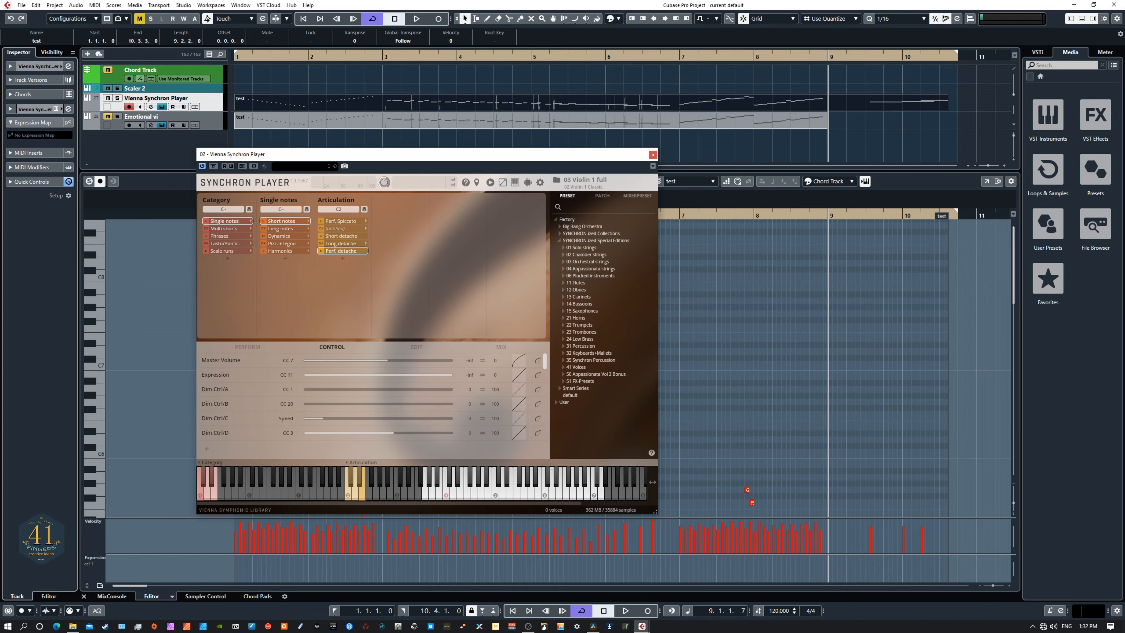
pyautogui.moveTo(265, 632); pyautogui.dragTo(270, 199)
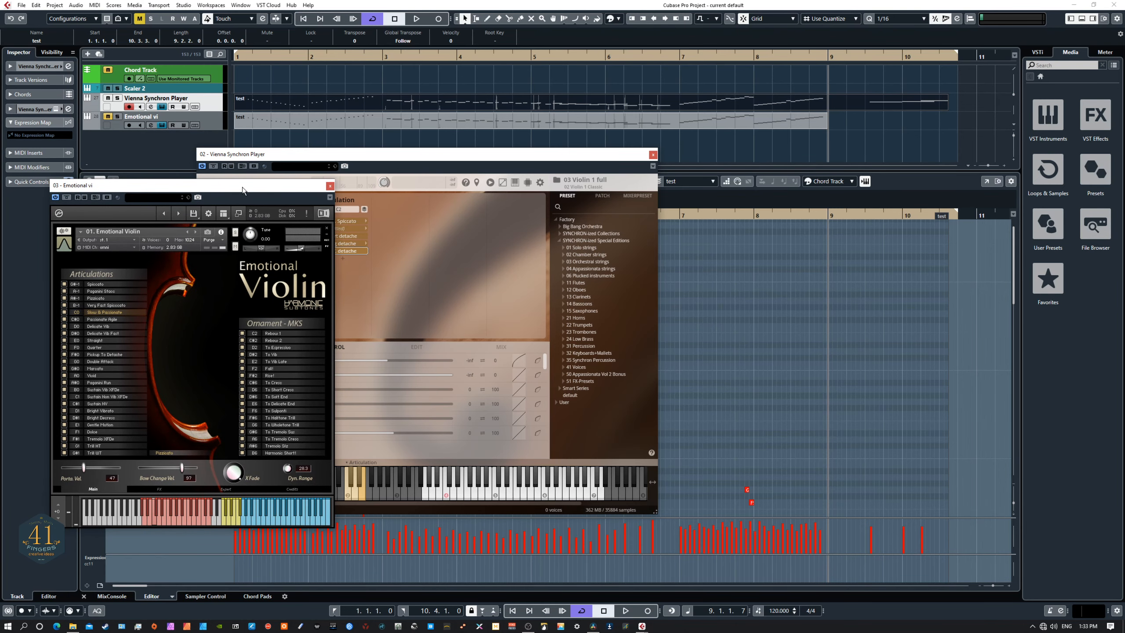
pyautogui.moveTo(243, 191); pyautogui.dragTo(0, 149)
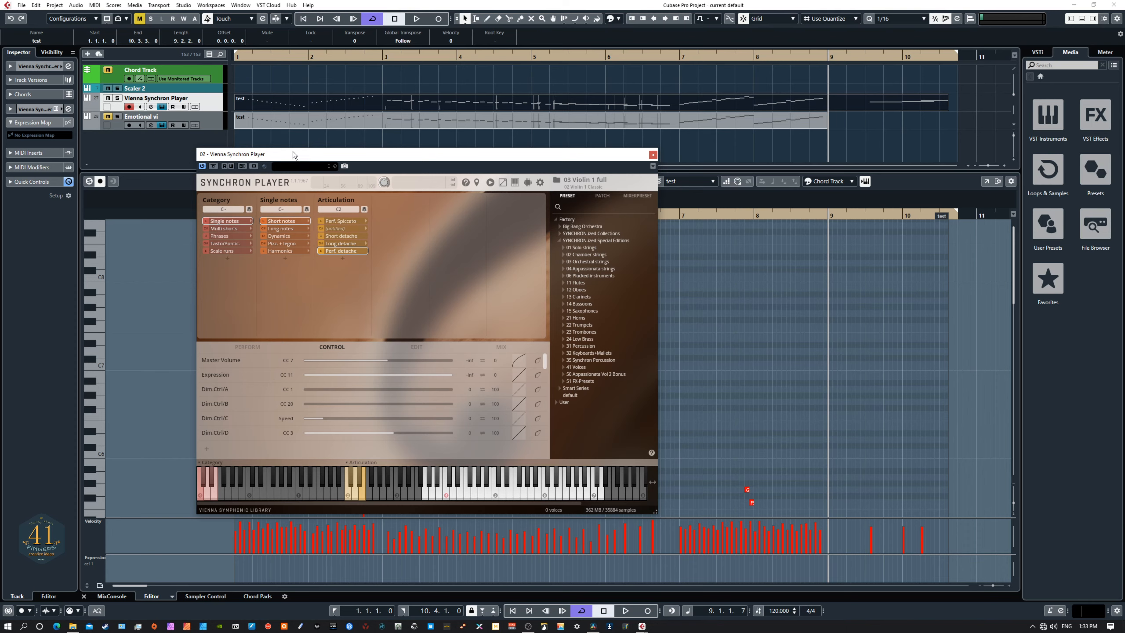
# Reposition the Synchron Player window, bring up its performance faders and select the Multi shorts category.
pyautogui.moveTo(284, 155)
pyautogui.mouseDown()
pyautogui.moveTo(254, 220)
pyautogui.moveTo(295, 156)
pyautogui.moveTo(284, 158)
pyautogui.mouseUp()
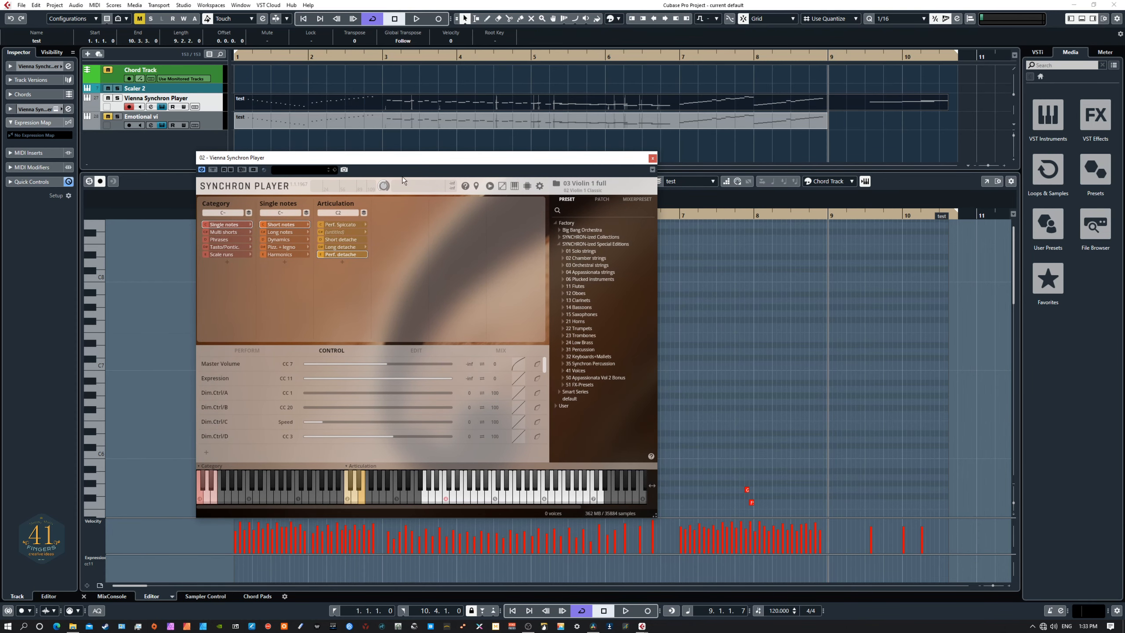
pyautogui.moveTo(332, 161); pyautogui.dragTo(302, 170)
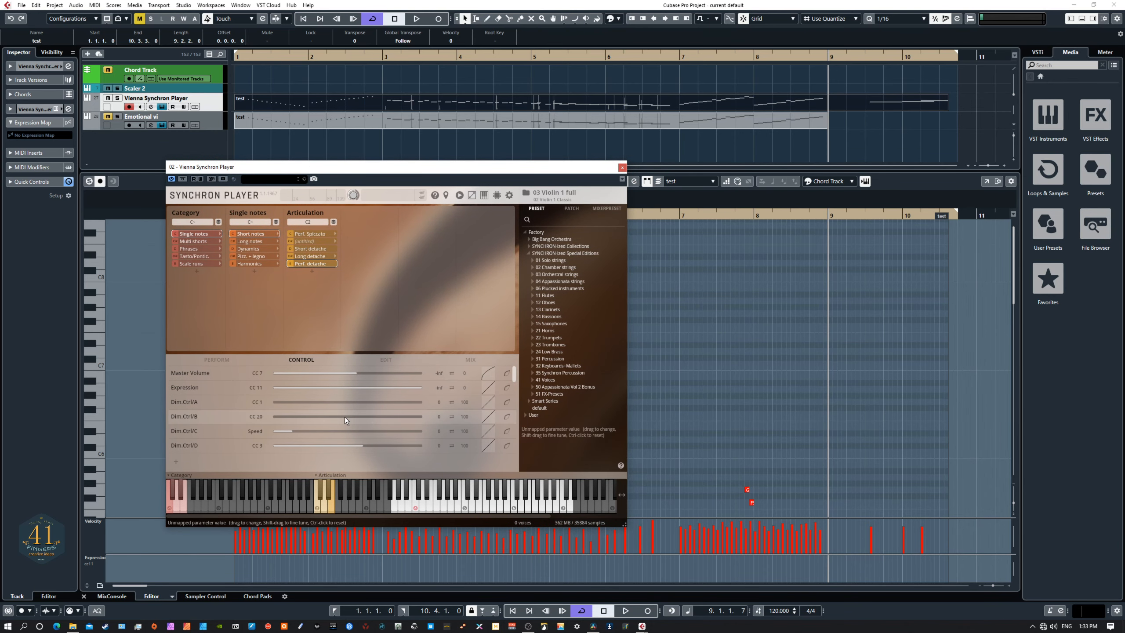
pyautogui.click(217, 360)
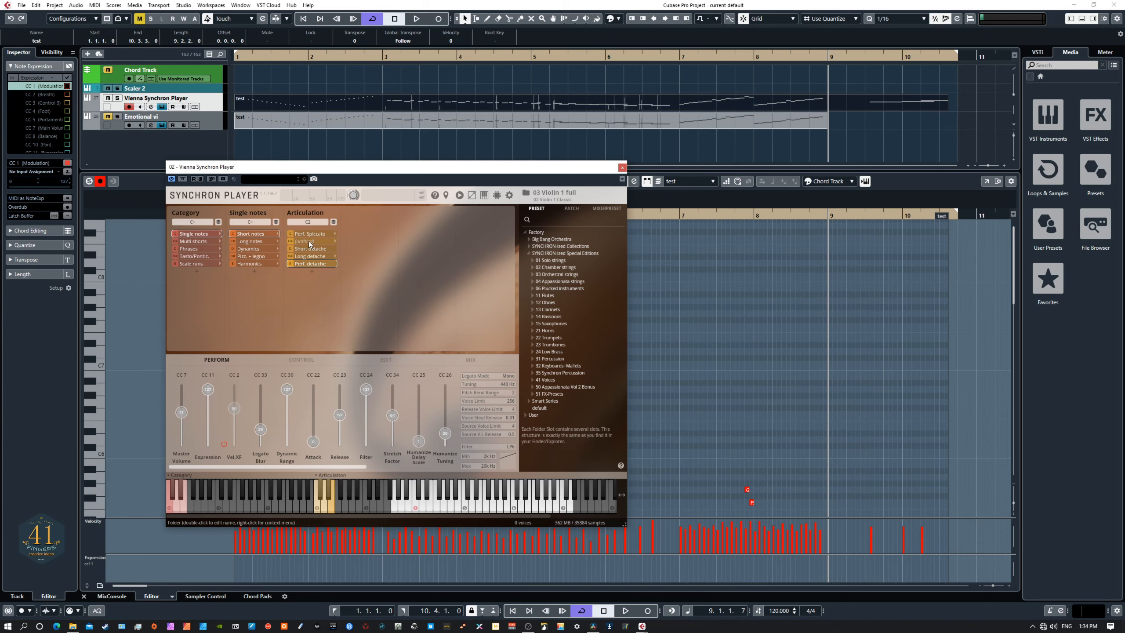
pyautogui.click(199, 241)
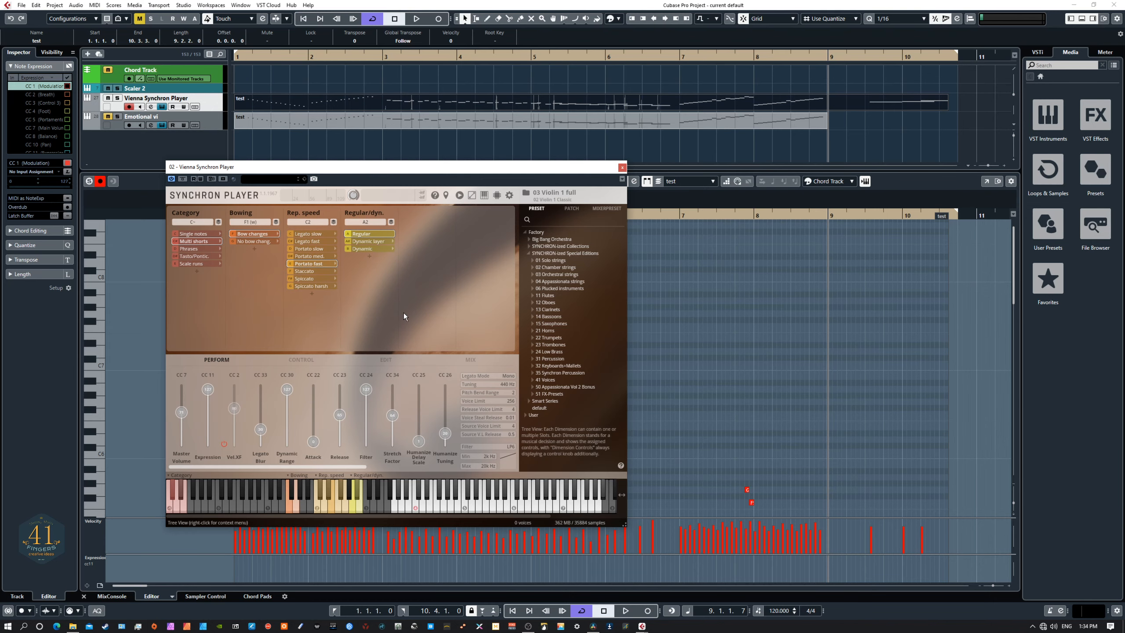
# Pull the global Filter fader (CC 24) down and settle it slightly above the middle.
pyautogui.moveTo(394, 168); pyautogui.dragTo(438, 160)
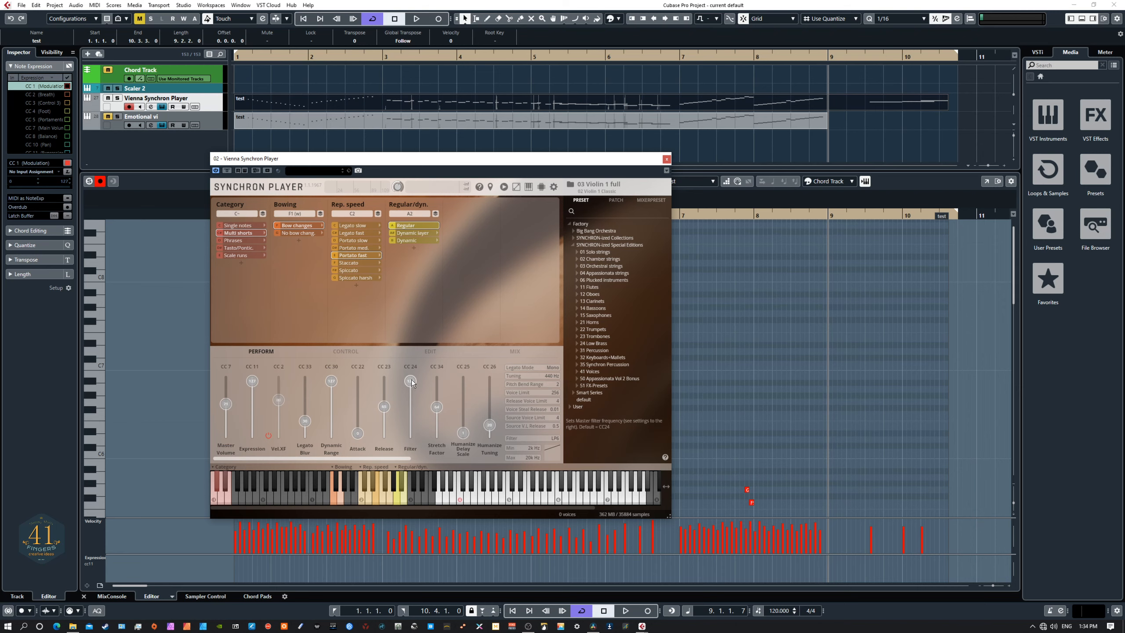
pyautogui.moveTo(412, 382); pyautogui.dragTo(416, 440)
pyautogui.moveTo(413, 399); pyautogui.dragTo(413, 401)
# Open the Main channel's equalizer in the player's mixer, lower the second band's gain and close the equalizer.
pyautogui.click(428, 353)
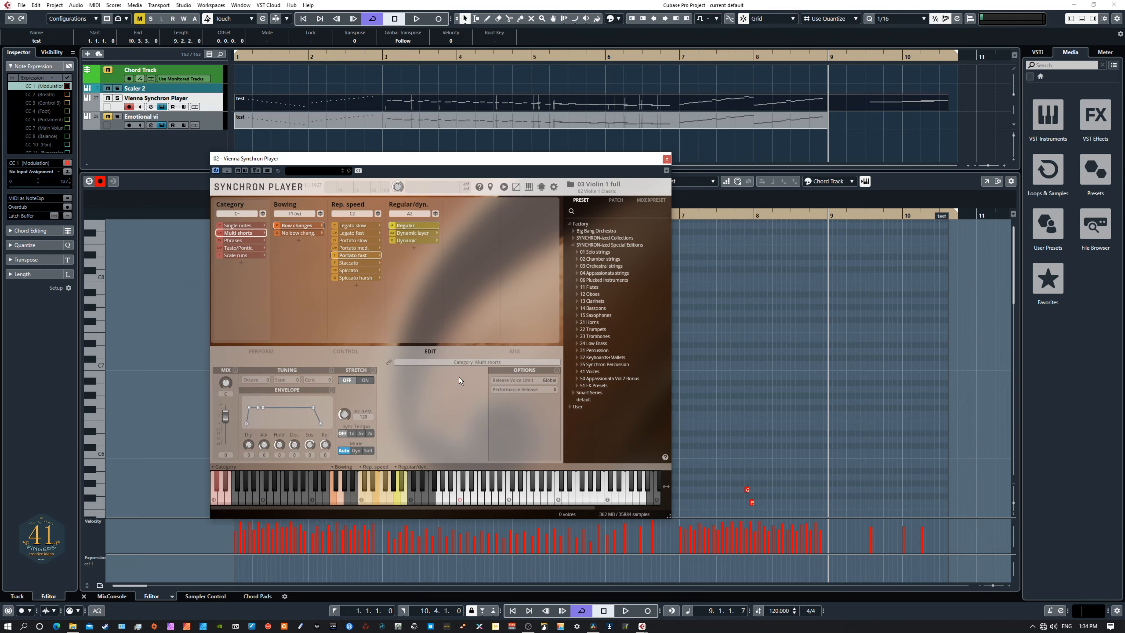
pyautogui.click(514, 352)
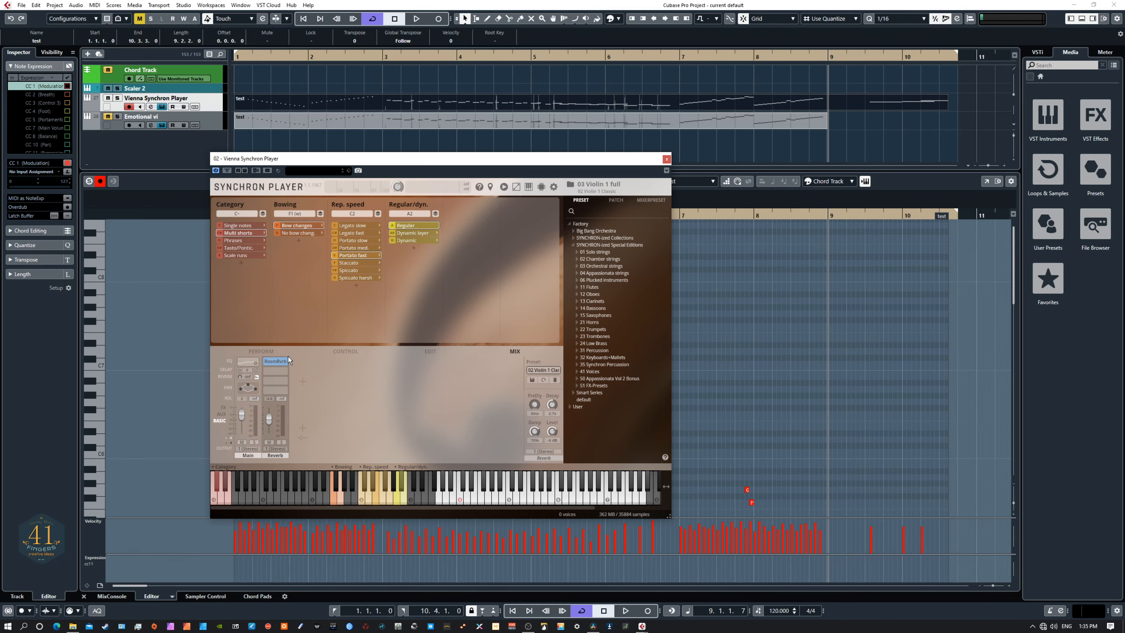
pyautogui.doubleClick(243, 364)
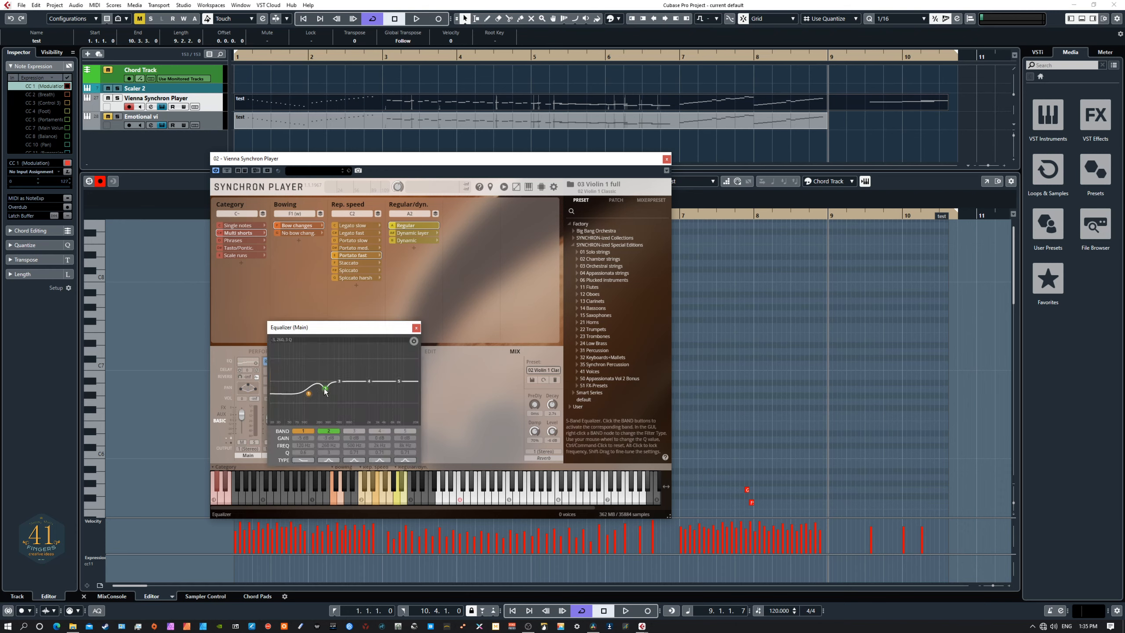
pyautogui.moveTo(326, 389)
pyautogui.mouseDown()
pyautogui.moveTo(326, 418)
pyautogui.moveTo(327, 400)
pyautogui.mouseUp()
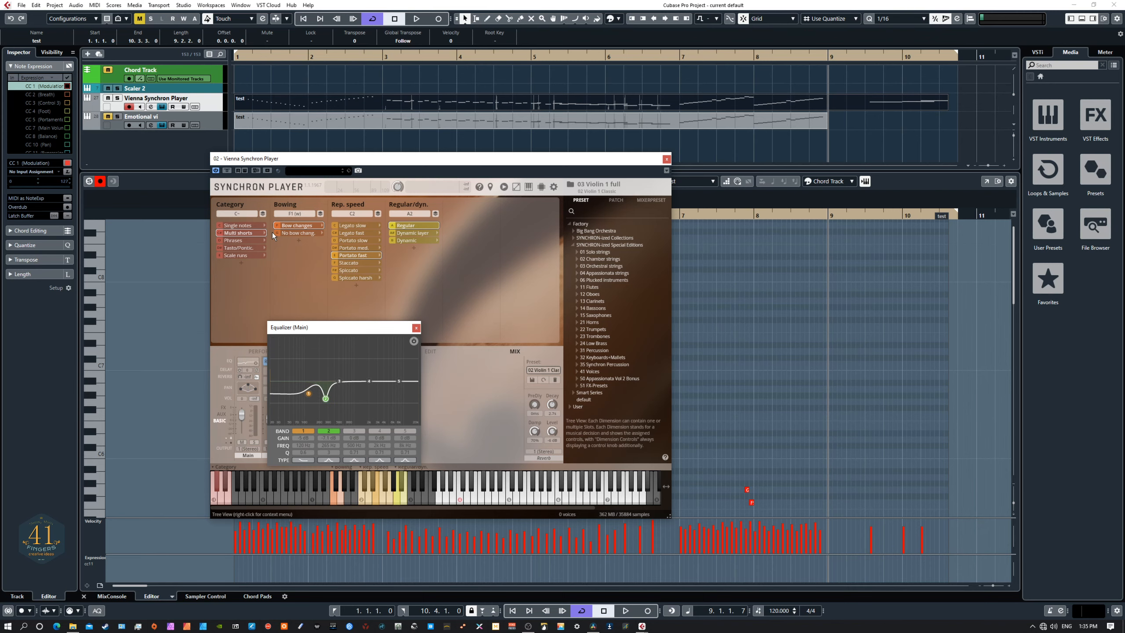
pyautogui.click(416, 328)
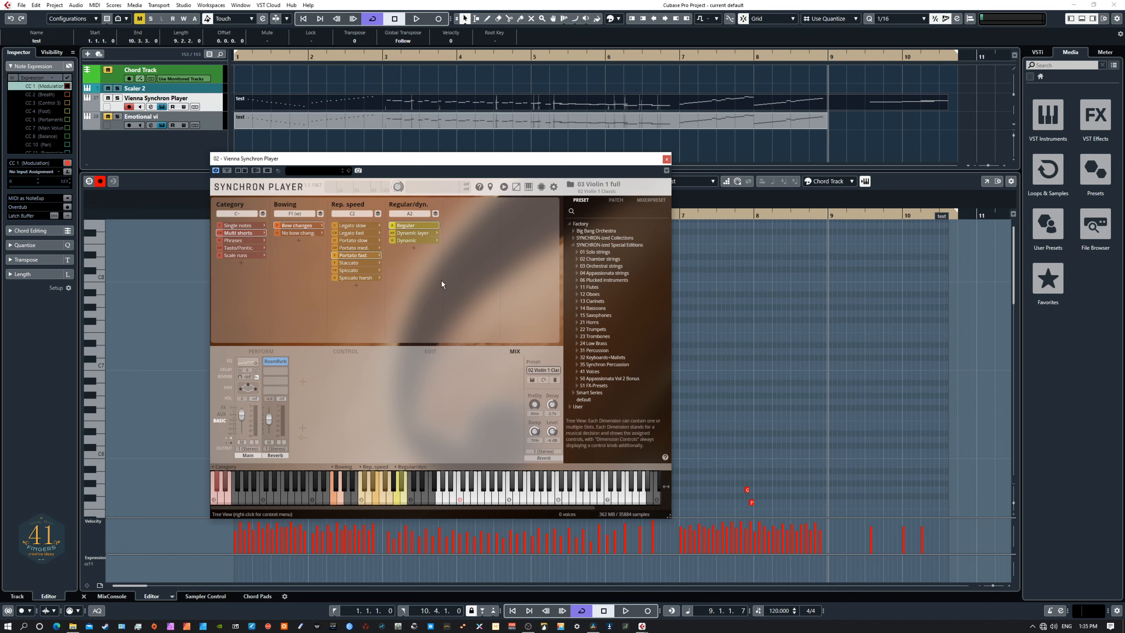
# Choose the Legato fast repetition speed and shift the D4 and E4 notes earlier so they overlap the long C4 note.
pyautogui.click(170, 390)
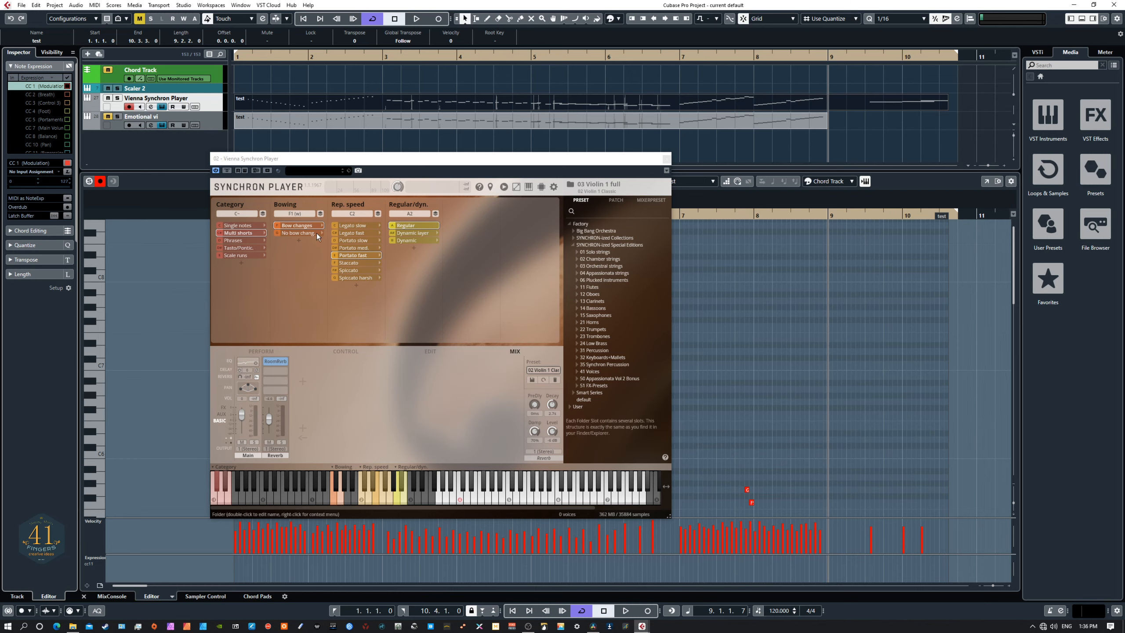
pyautogui.click(346, 232)
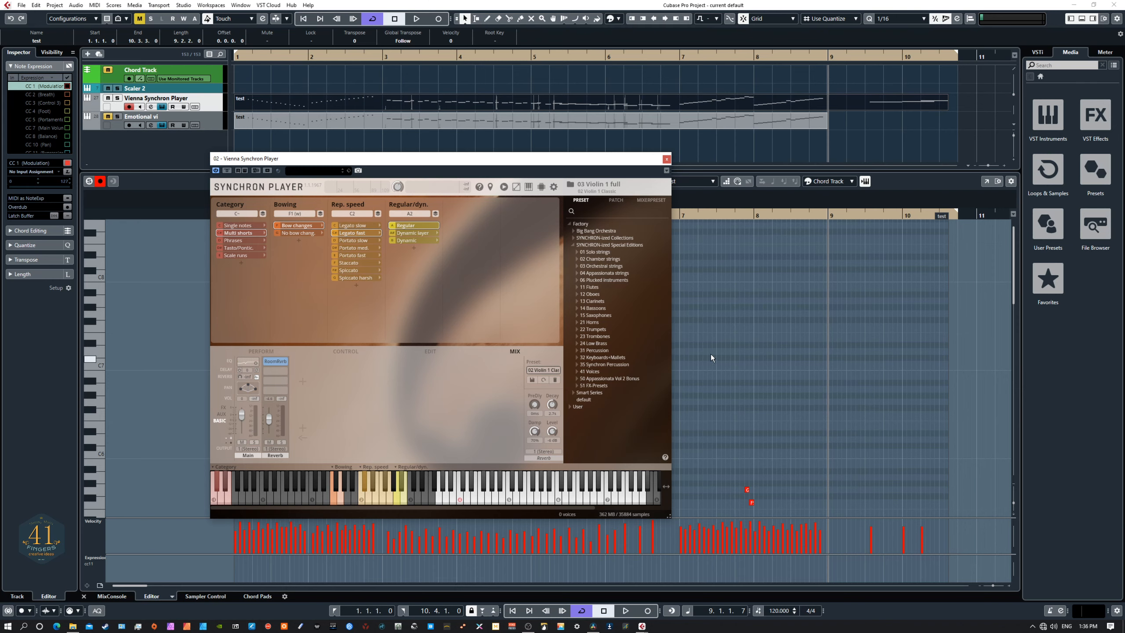
pyautogui.scroll(-5, 716, 354)
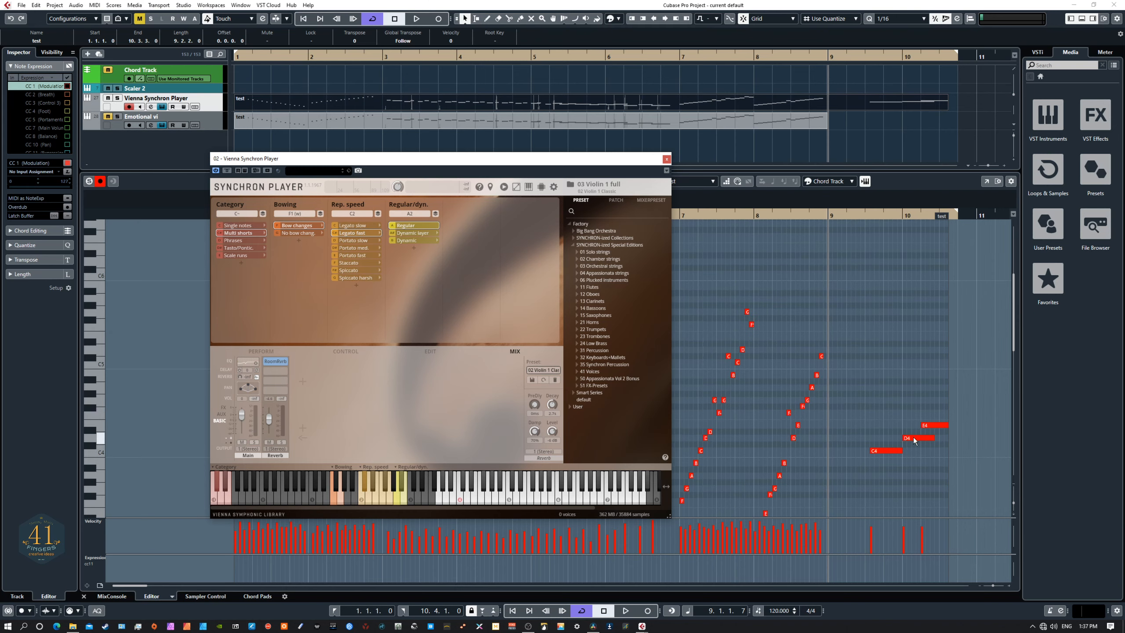
pyautogui.moveTo(913, 438)
pyautogui.mouseDown()
pyautogui.moveTo(889, 440)
pyautogui.moveTo(930, 426)
pyautogui.moveTo(896, 426)
pyautogui.mouseUp()
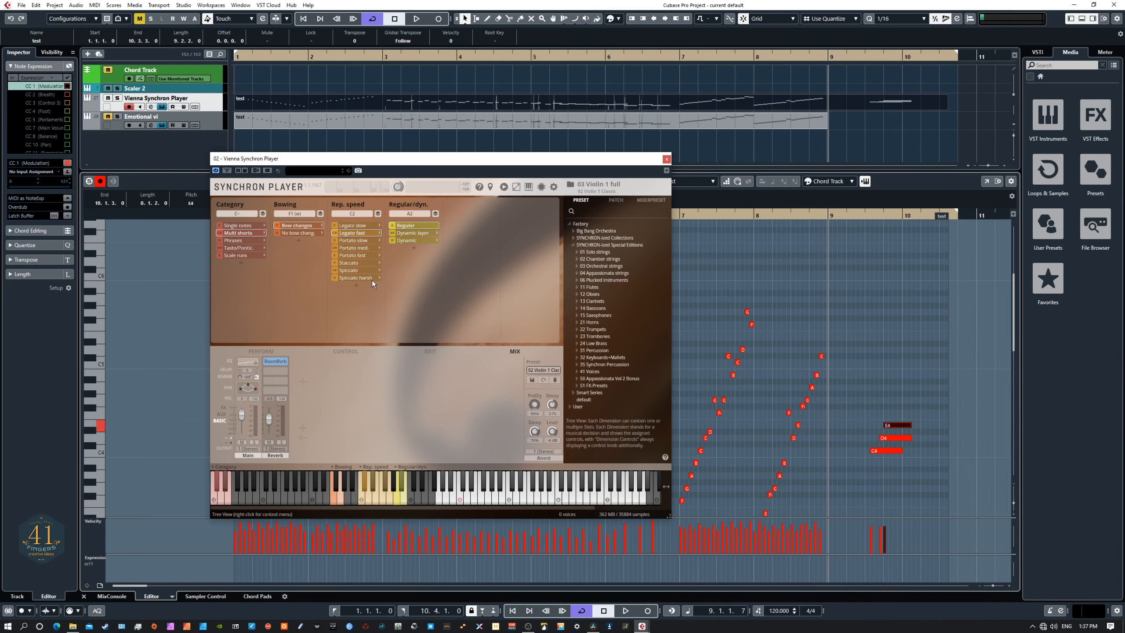
# Return to the player's performance settings with Legato fast selected and set the Legato Mode to Poly.
pyautogui.click(350, 234)
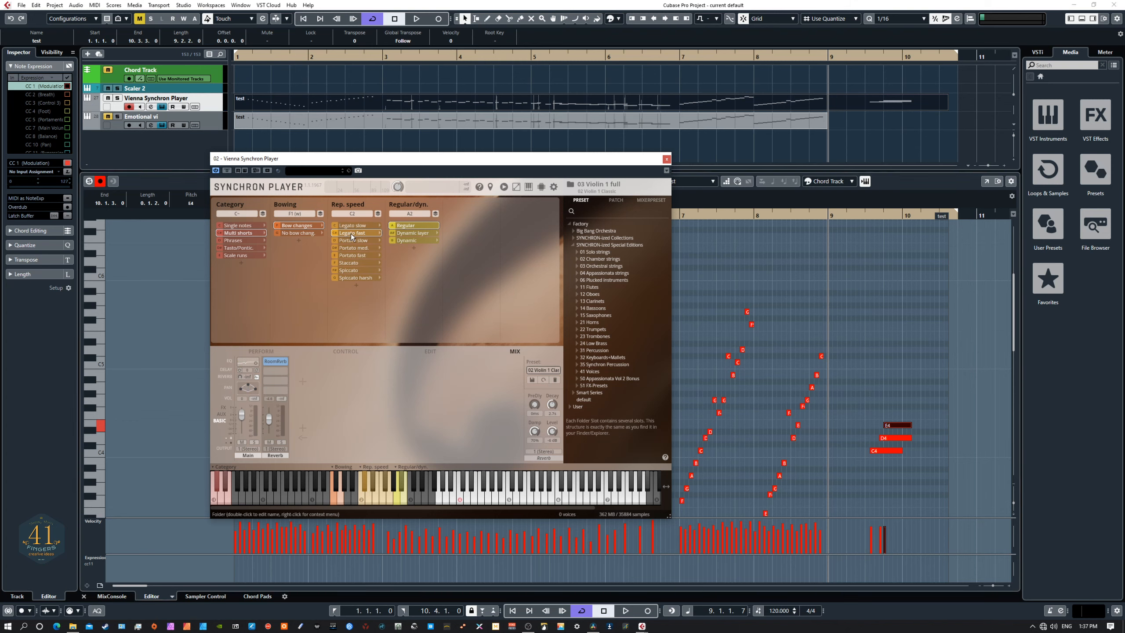
pyautogui.click(425, 349)
pyautogui.click(266, 350)
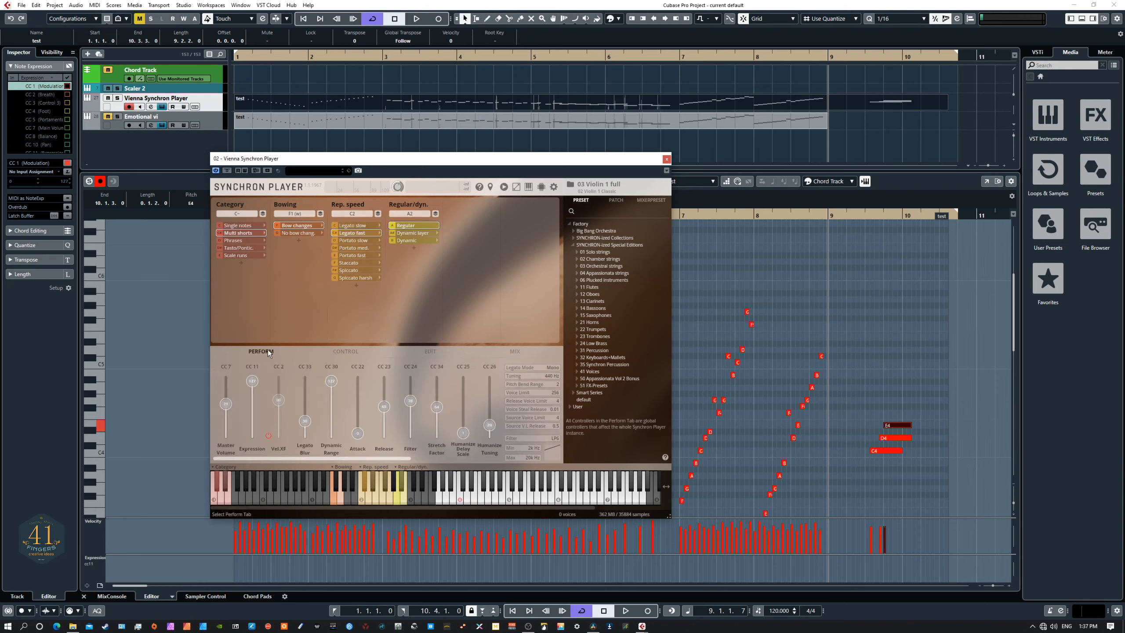
pyautogui.click(553, 367)
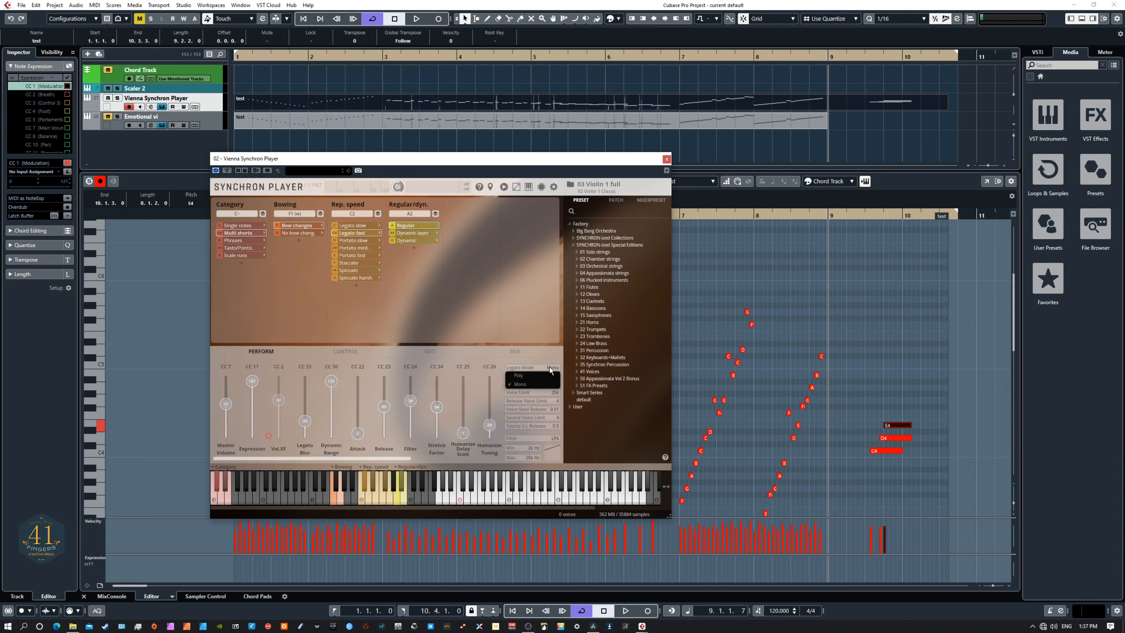
pyautogui.click(523, 377)
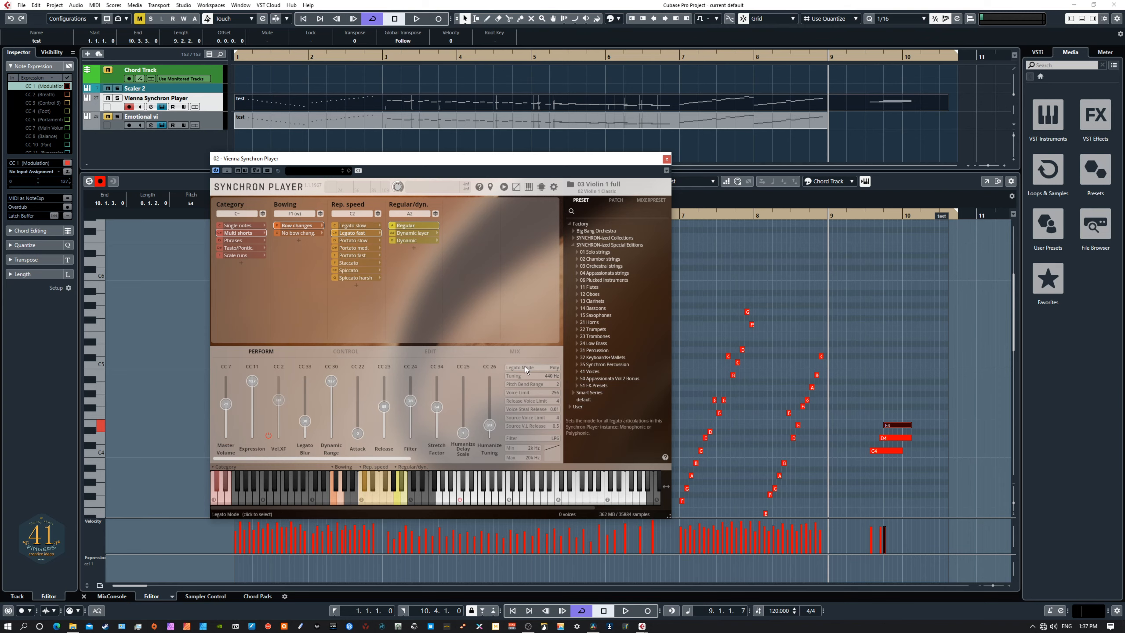
# Set the Legato Mode back to Mono and show the player's mixer page.
pyautogui.click(540, 367)
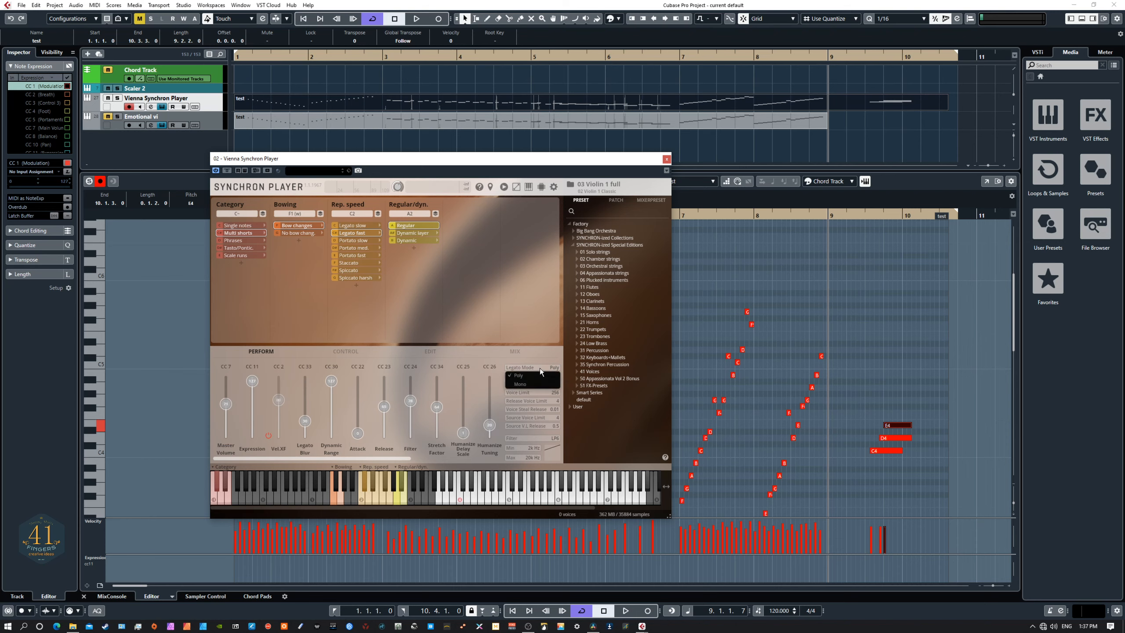
pyautogui.click(534, 384)
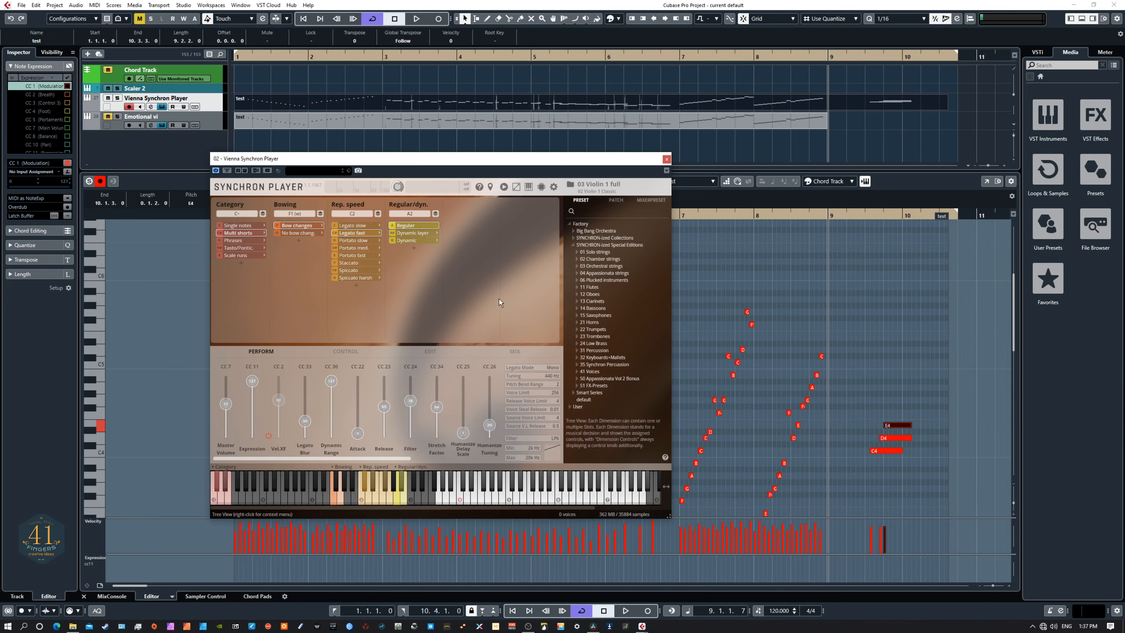
pyautogui.click(514, 351)
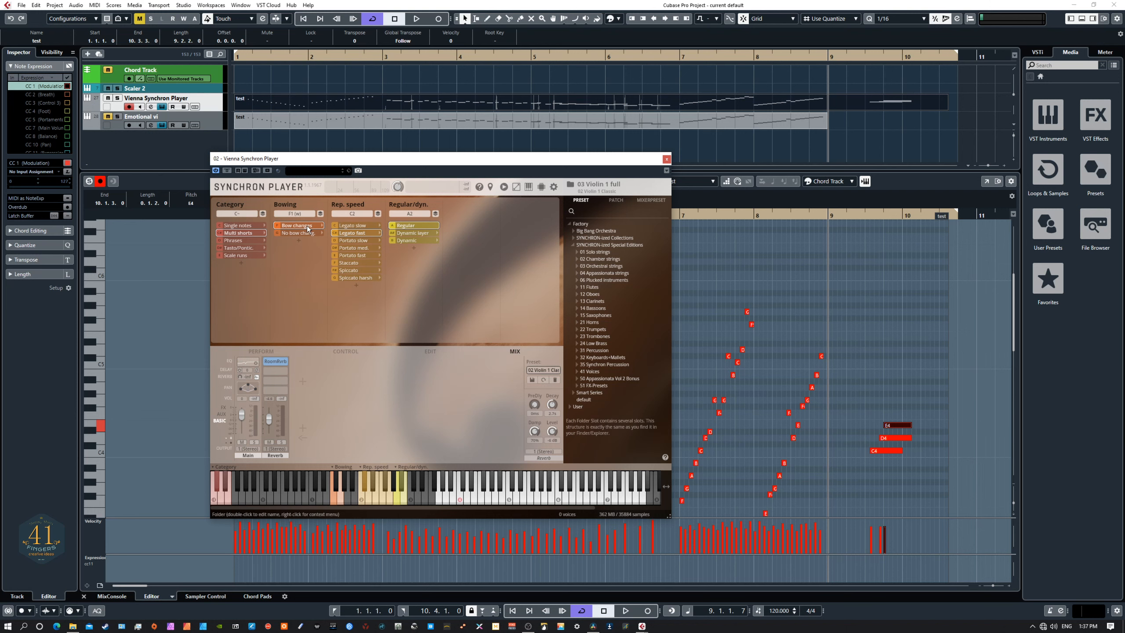
# In the Single notes category, add two empty slots below Perf. marcato and add two channels to the mixer.
pyautogui.click(252, 225)
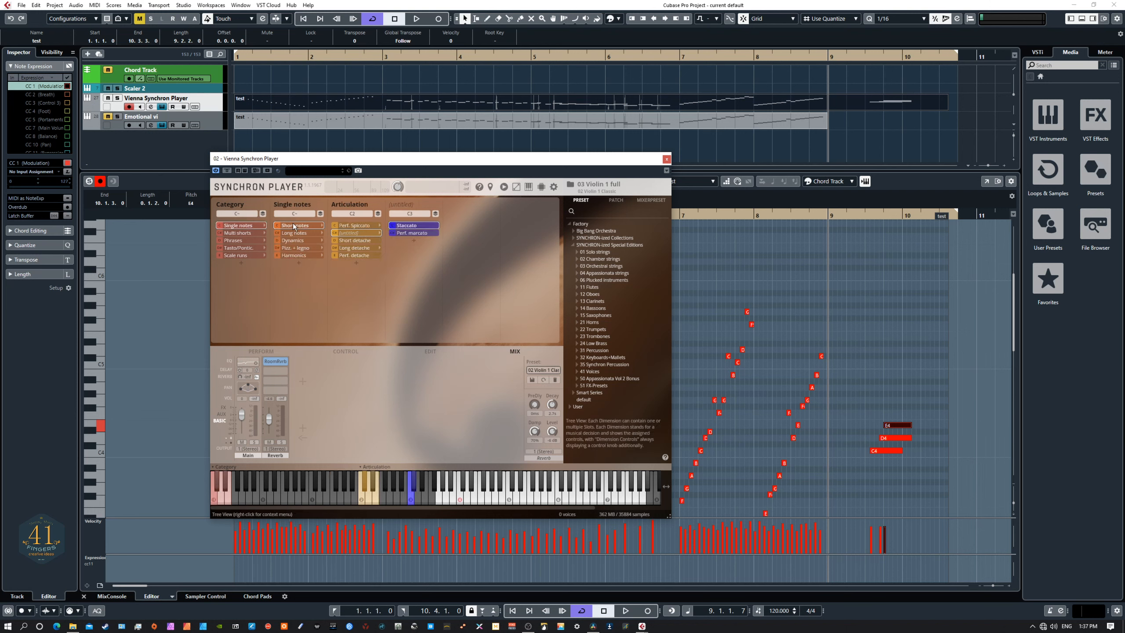
pyautogui.click(415, 239)
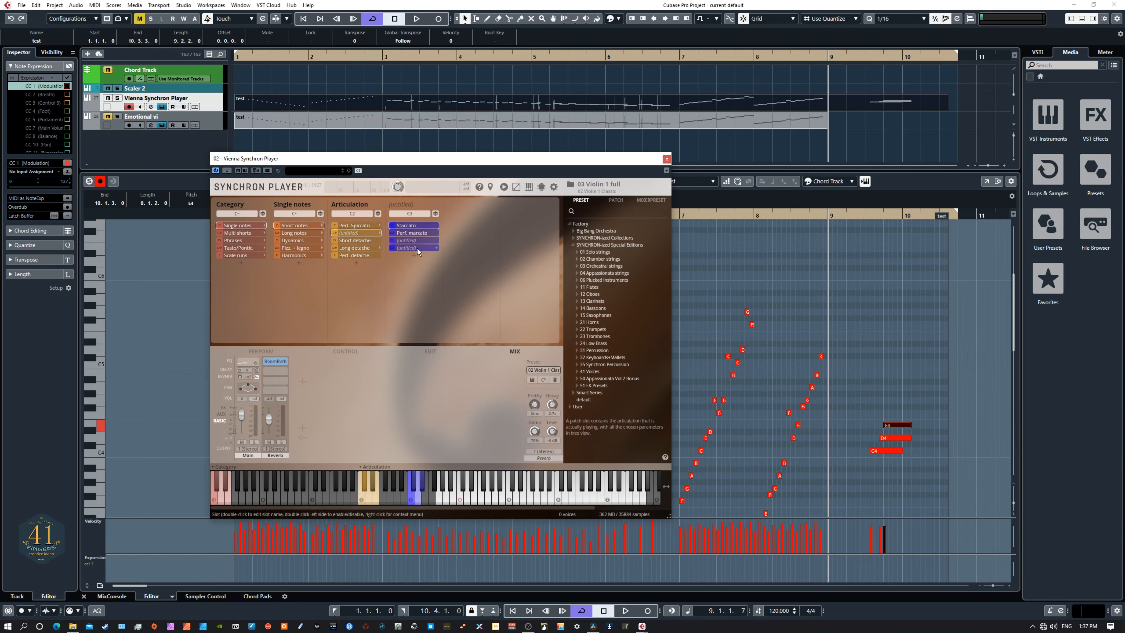
pyautogui.click(419, 248)
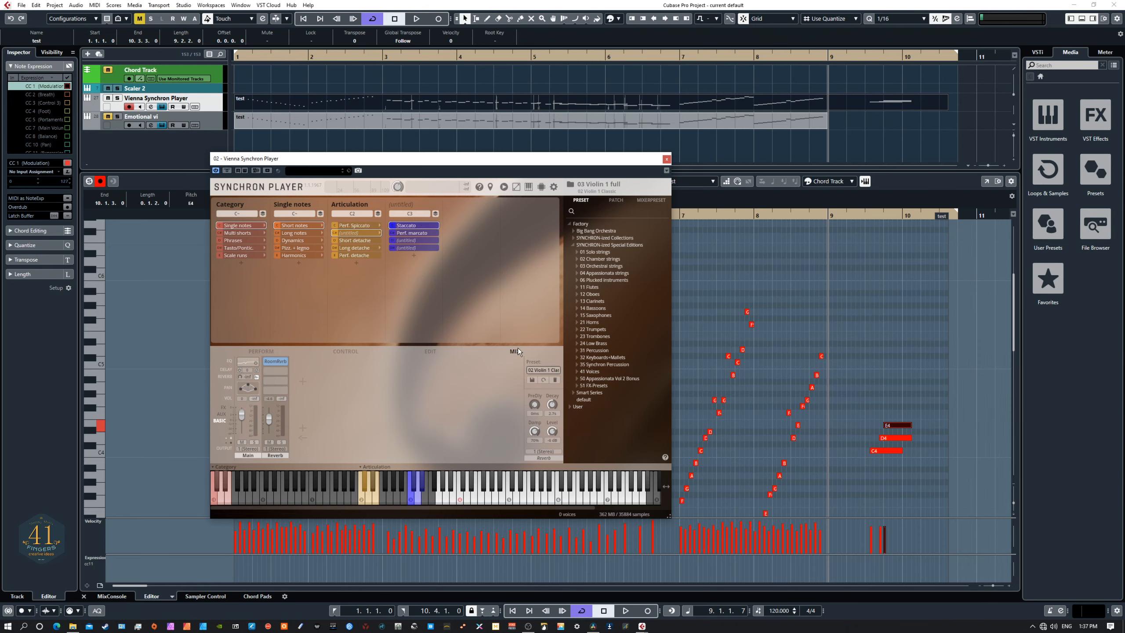
pyautogui.click(308, 384)
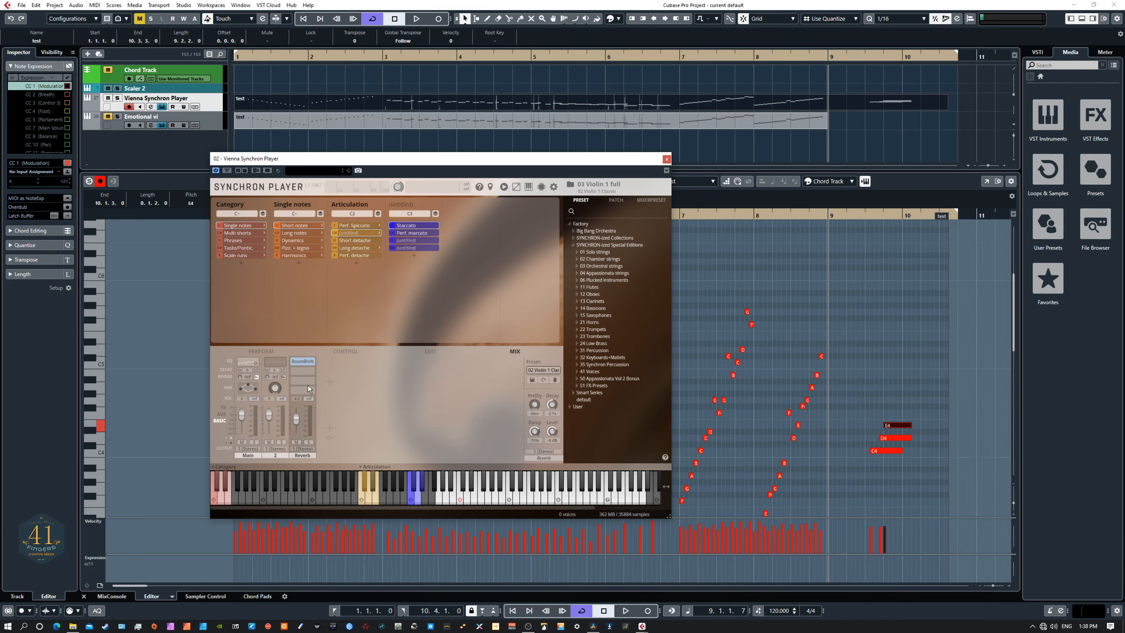
pyautogui.click(327, 382)
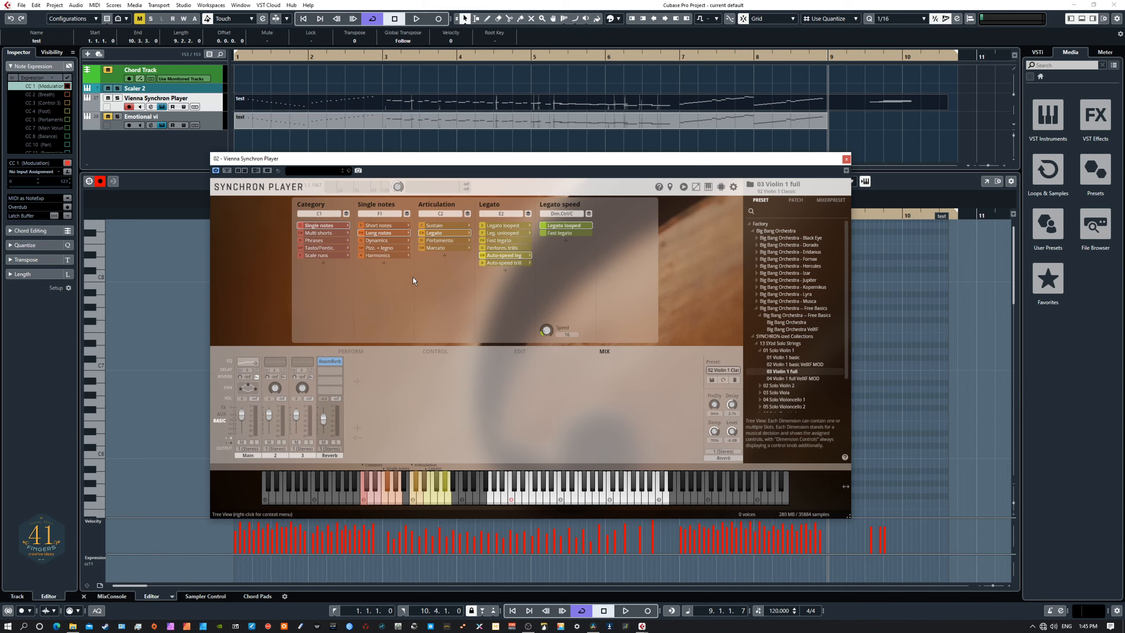
# Choose Short notes and branch both the Staccato and Short detache articulations into a new sub-dimension.
pyautogui.click(387, 225)
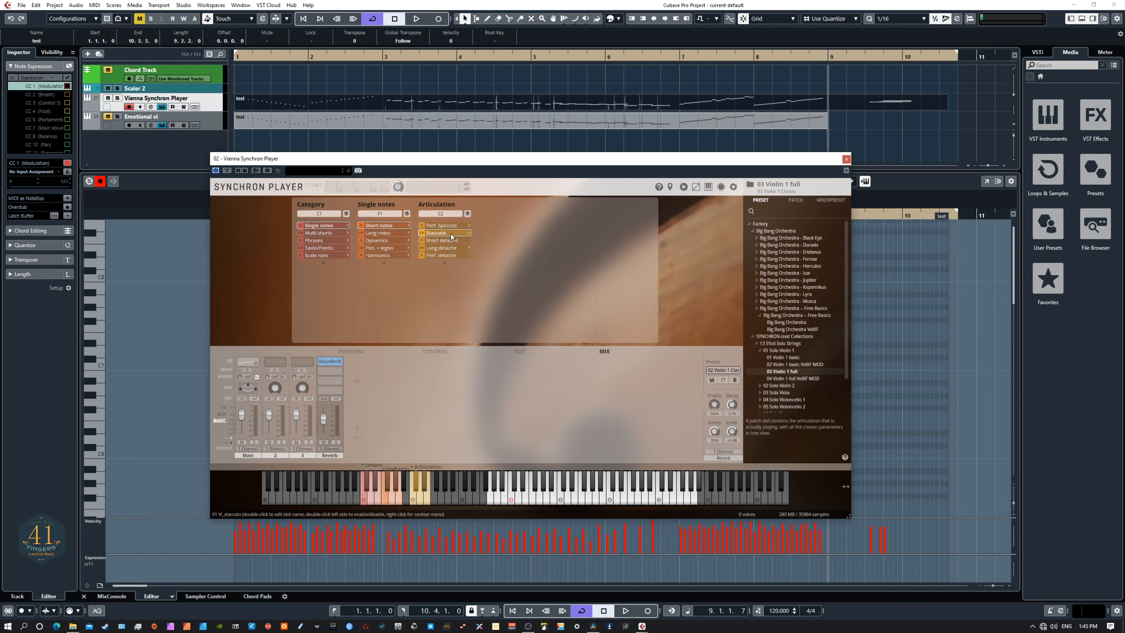
pyautogui.click(469, 234)
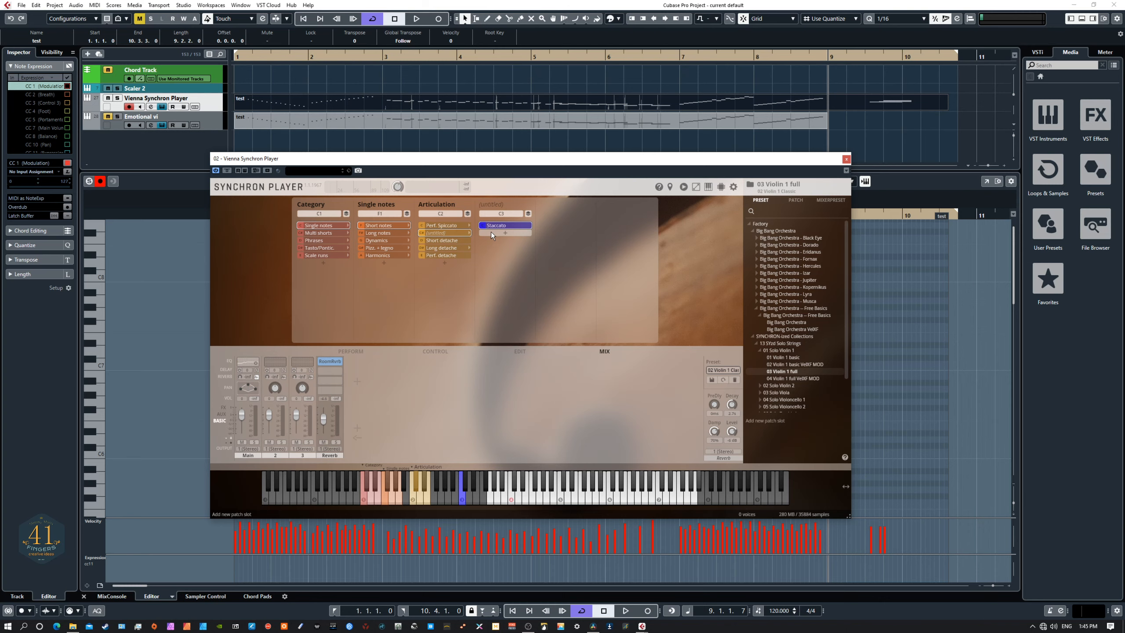
pyautogui.click(469, 240)
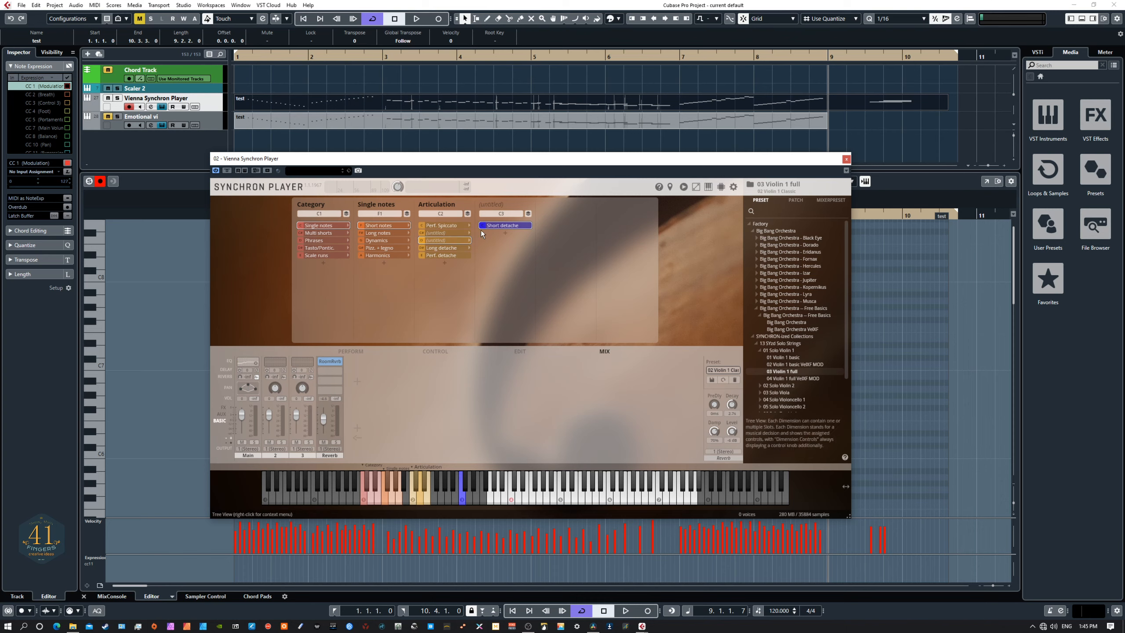
# Add three empty slots below Short detache in the new dimension and add another channel to the mixer.
pyautogui.click(505, 233)
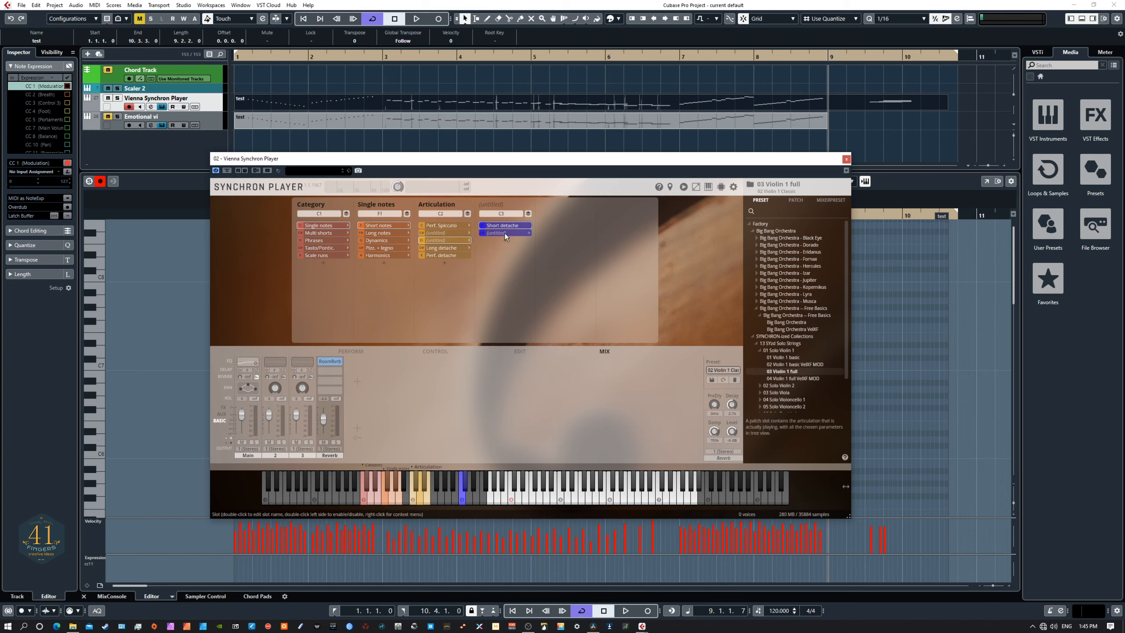
pyautogui.click(506, 240)
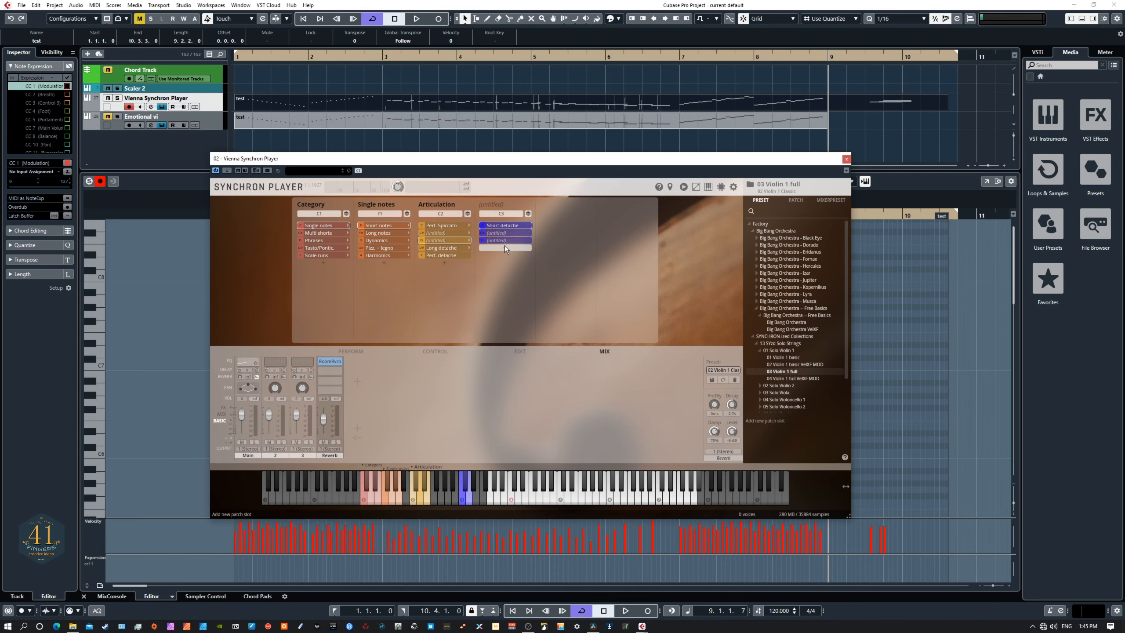
pyautogui.click(505, 247)
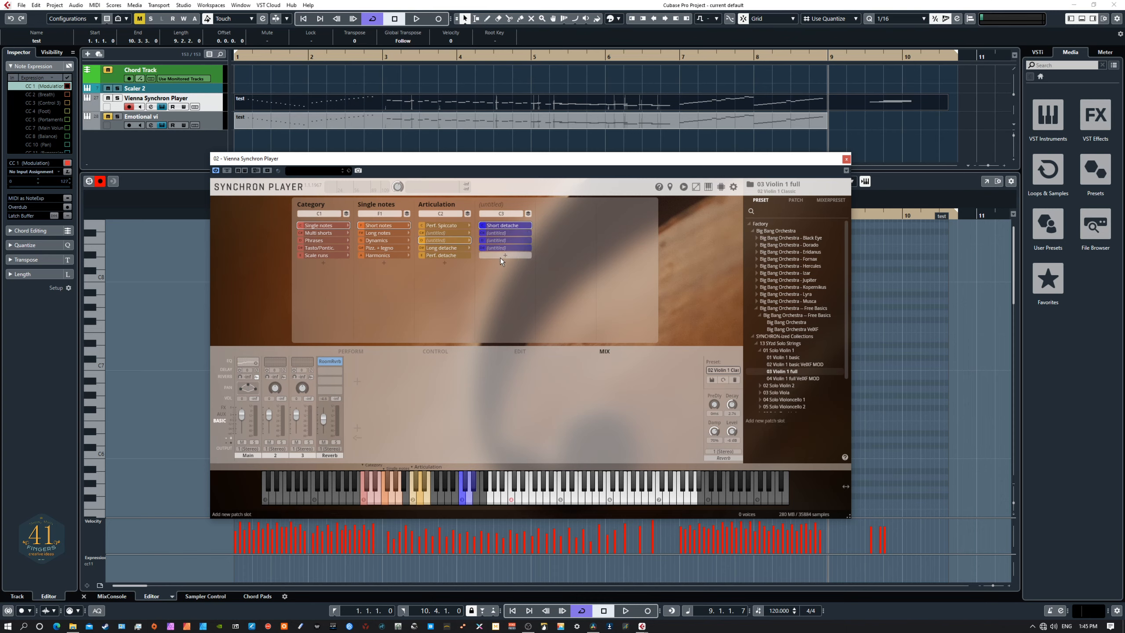
pyautogui.click(357, 381)
pyautogui.click(388, 371)
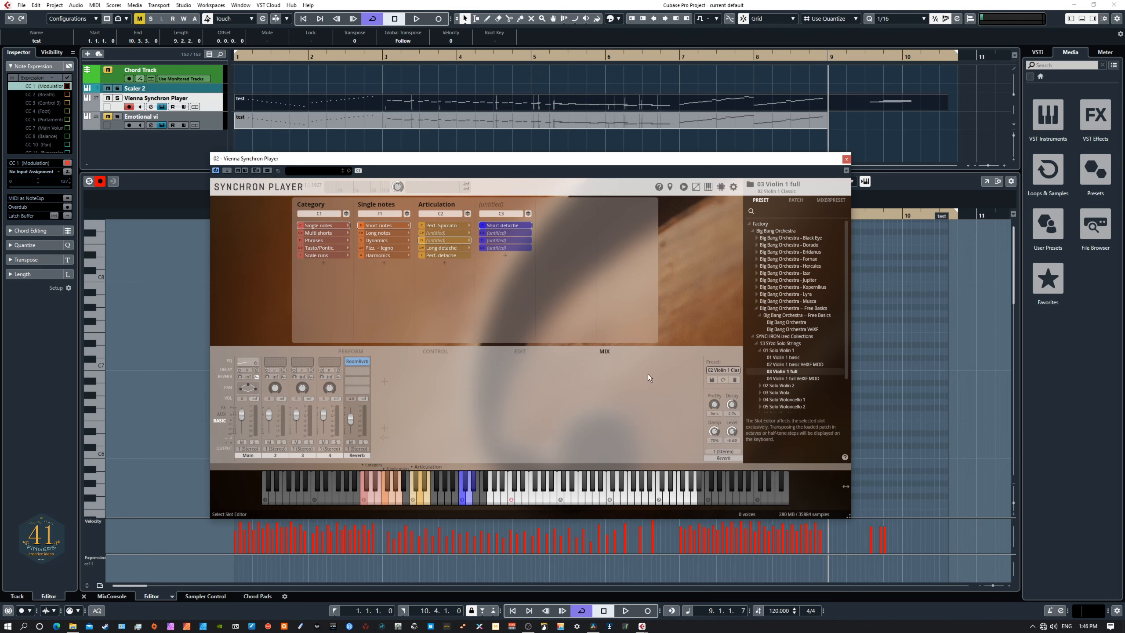
# Load the Big Bang Orchestra VelXF preset and audition two notes of its Long notes articulation.
pyautogui.doubleClick(779, 329)
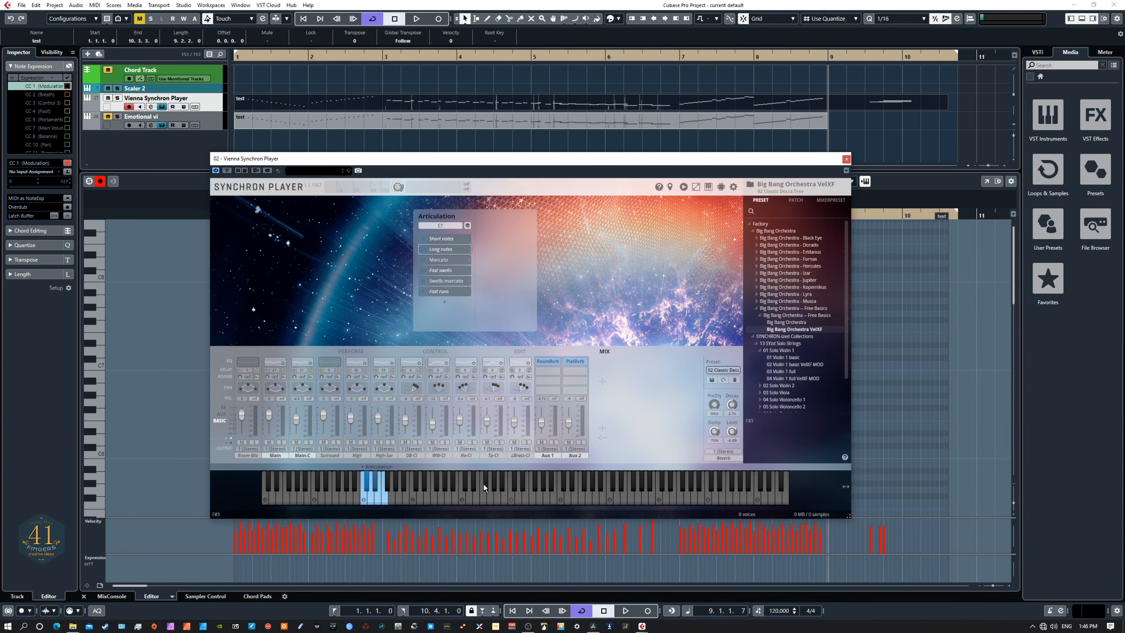
pyautogui.click(521, 500)
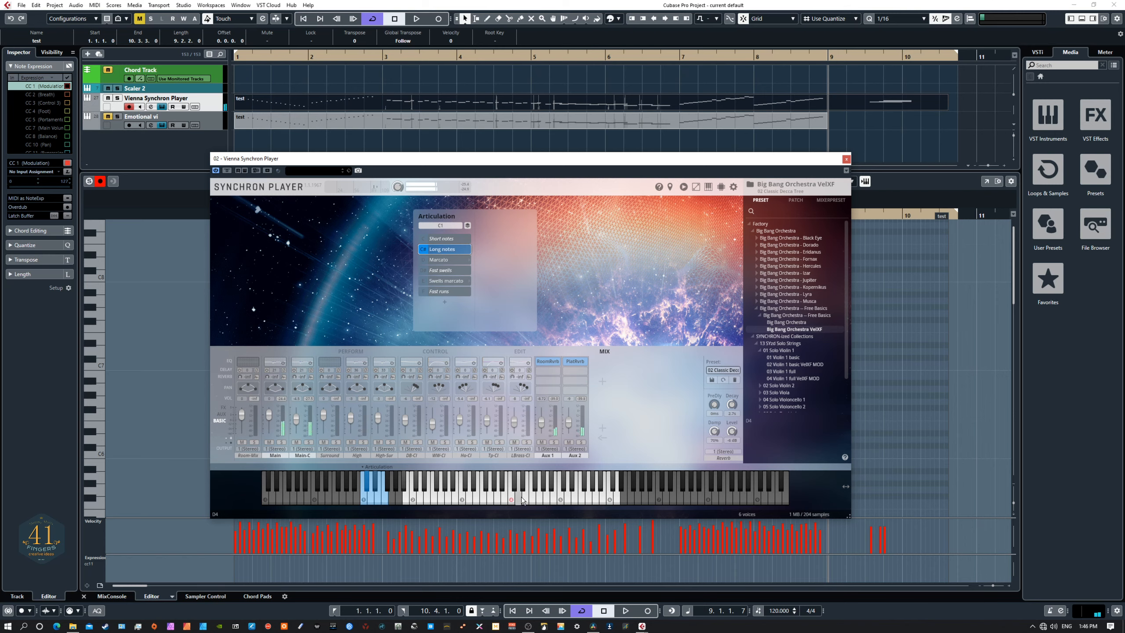
pyautogui.click(486, 502)
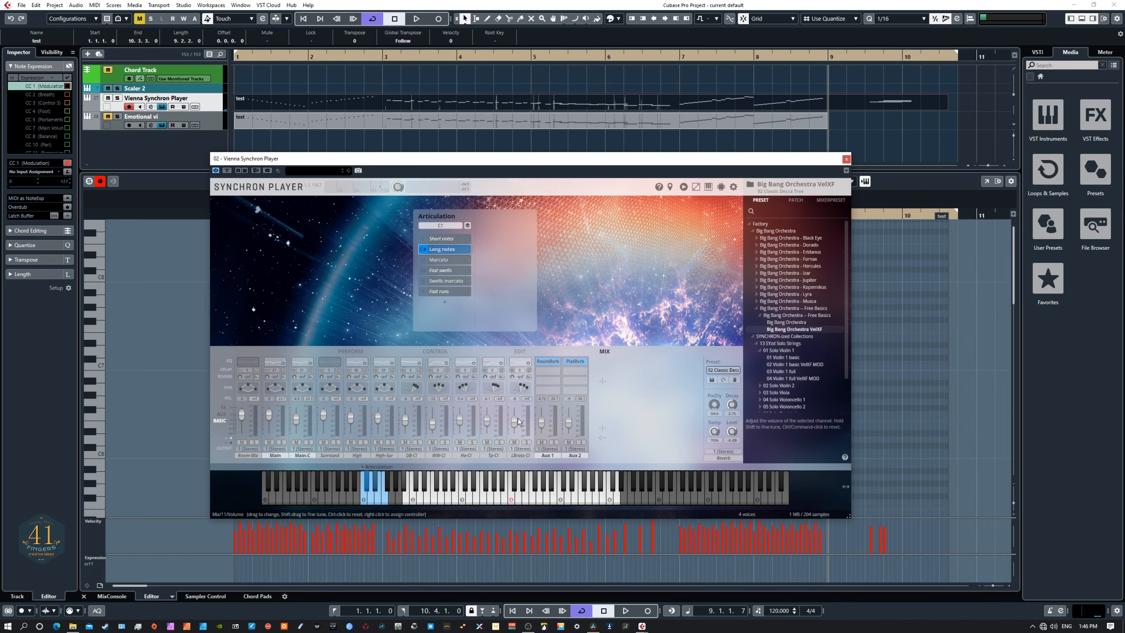
# Add two channels to the mixer, load the 01 Close Decca Tree mixer preset and return to the instrument presets.
pyautogui.click(601, 382)
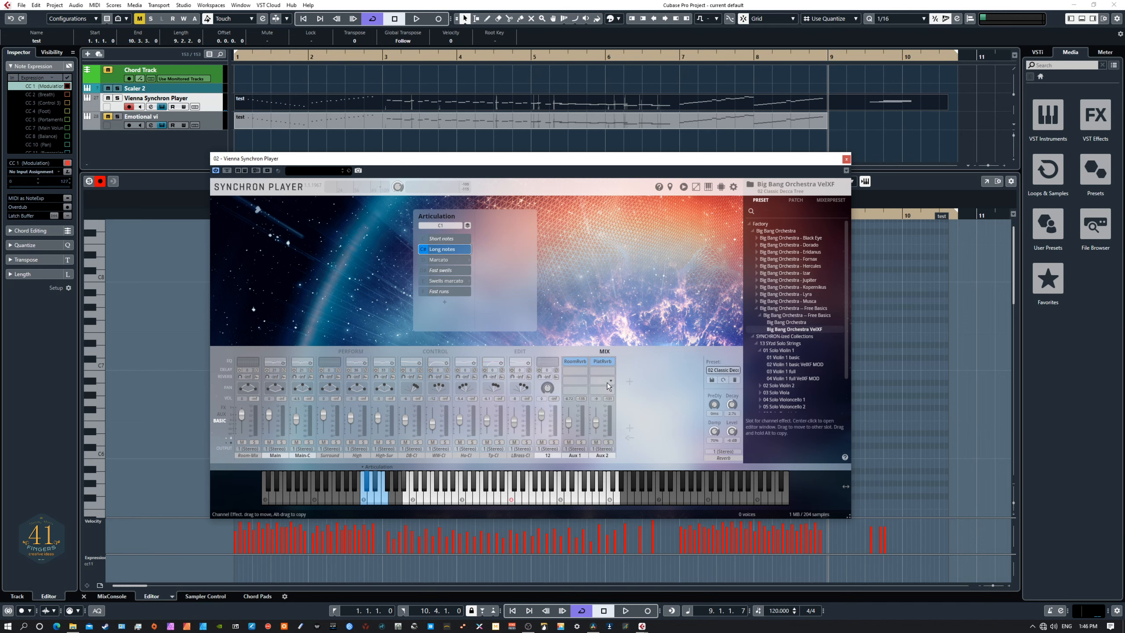
pyautogui.click(633, 383)
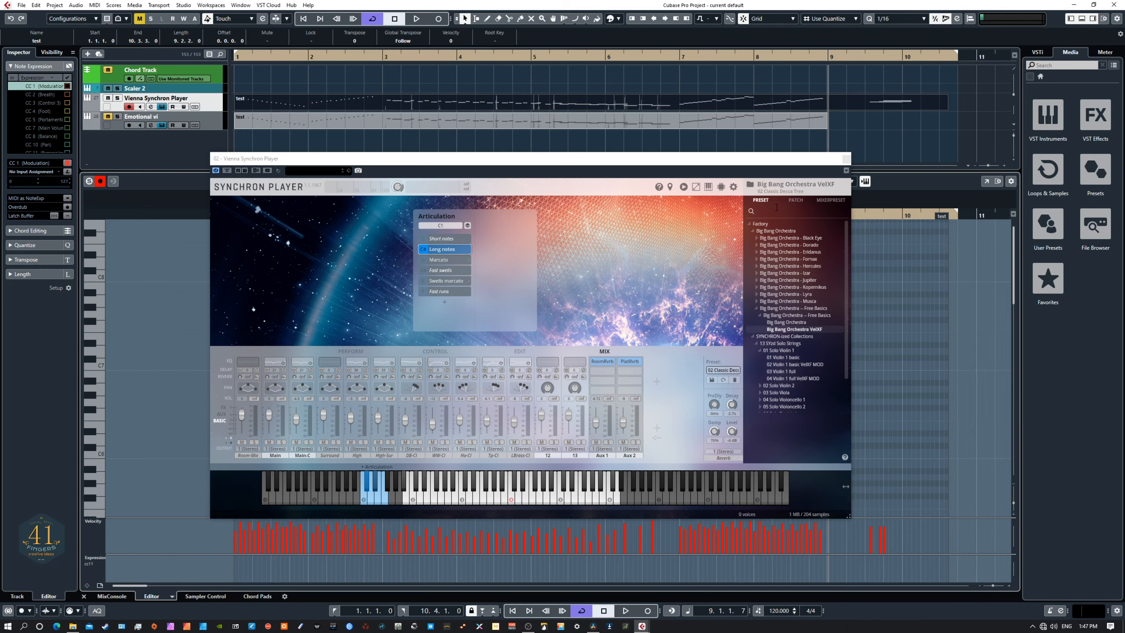
pyautogui.click(824, 202)
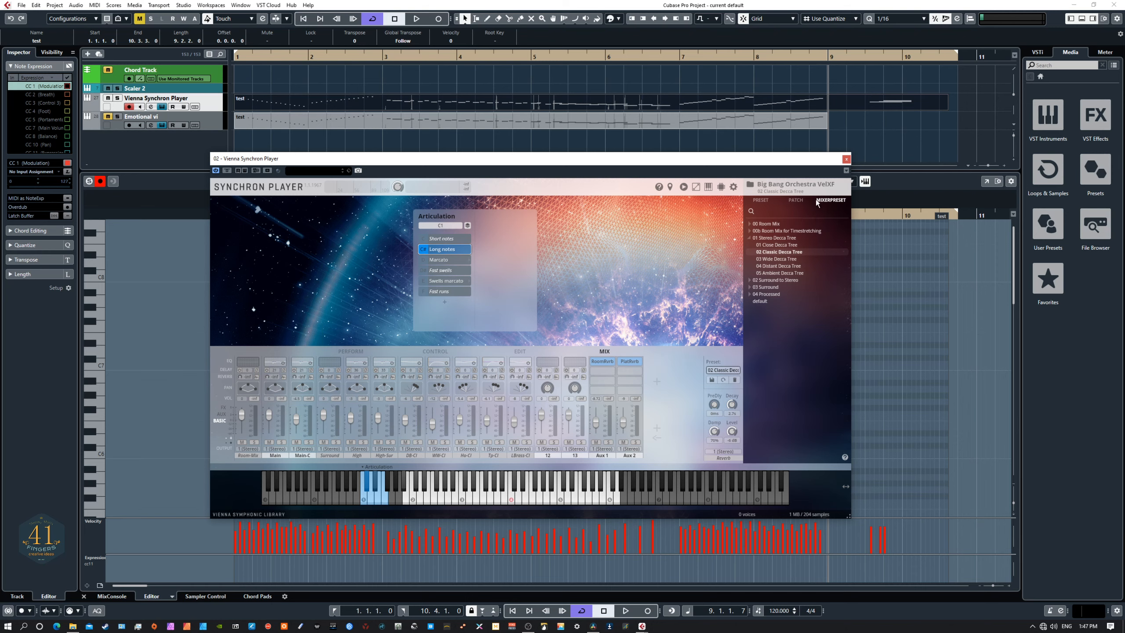
pyautogui.doubleClick(771, 247)
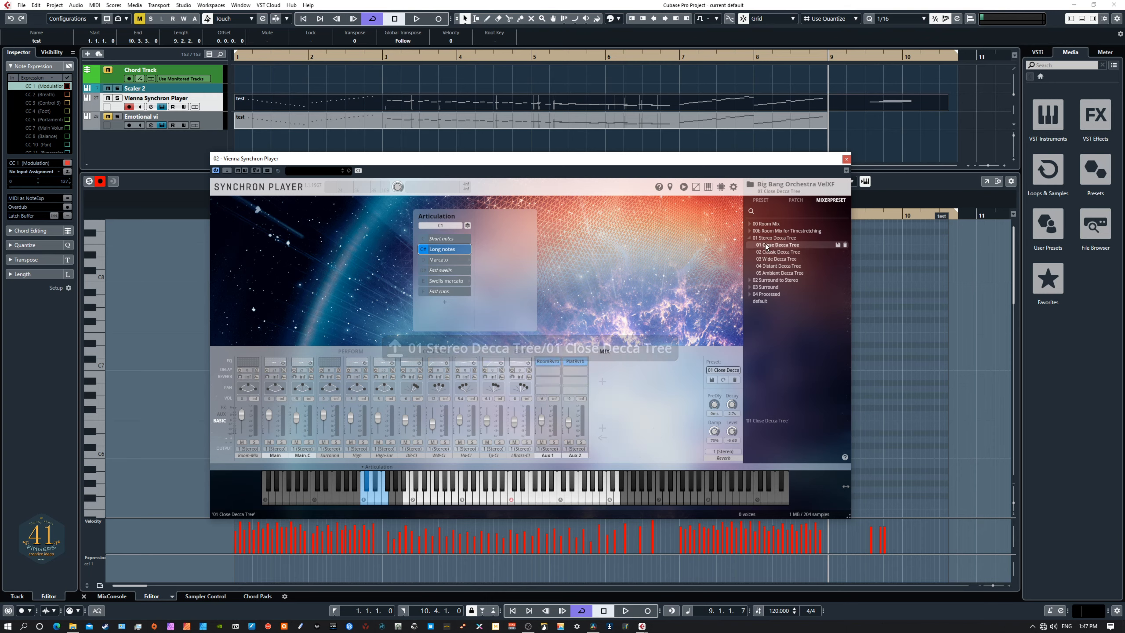
pyautogui.click(480, 499)
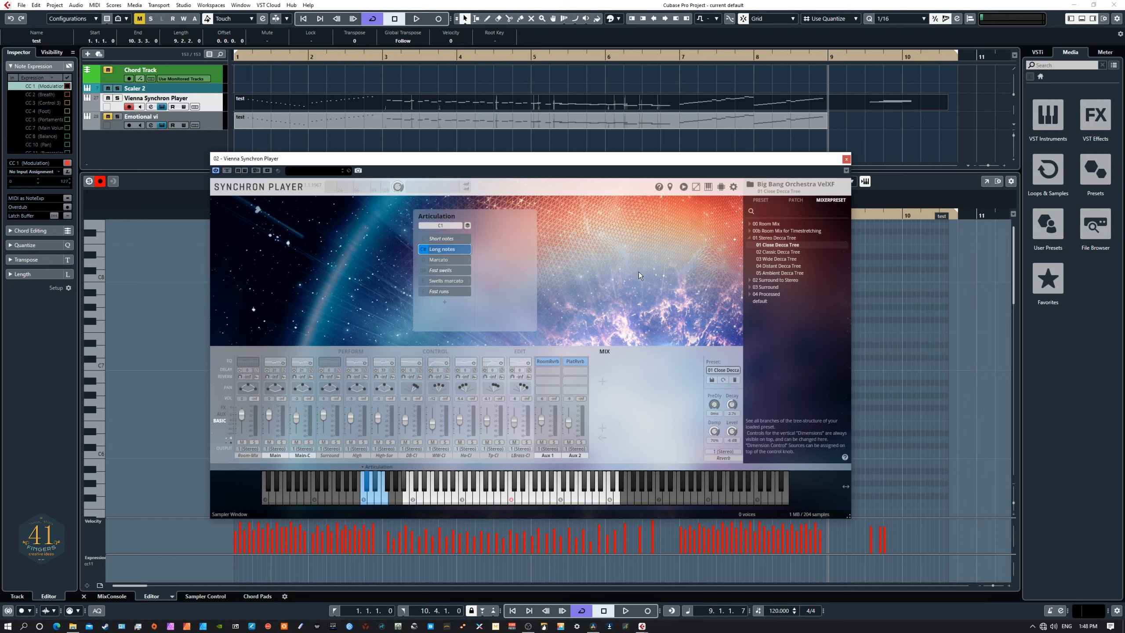
pyautogui.click(750, 232)
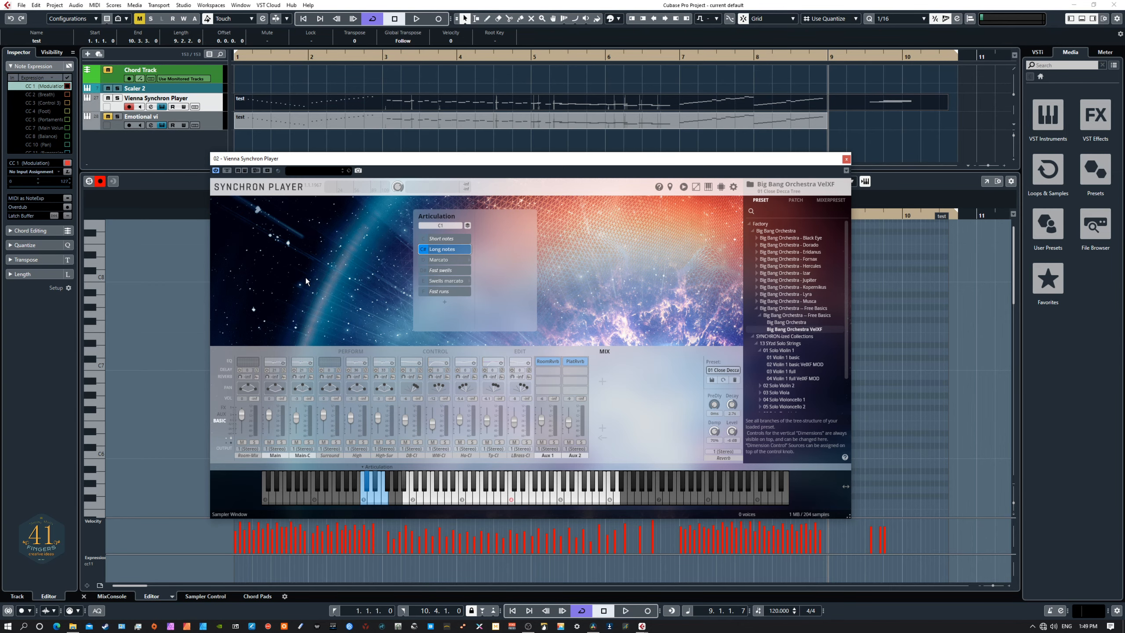
# Enlarge the player window in width and height and move it near the top of the screen.
pyautogui.moveTo(522, 160); pyautogui.dragTo(489, 170)
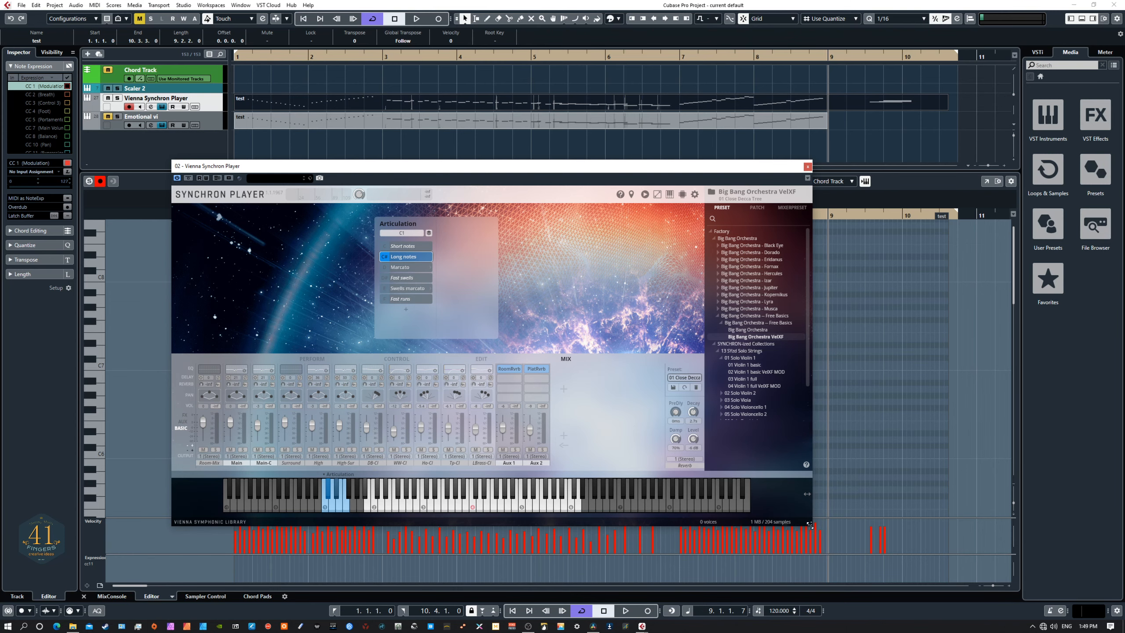
pyautogui.moveTo(810, 524); pyautogui.dragTo(898, 566)
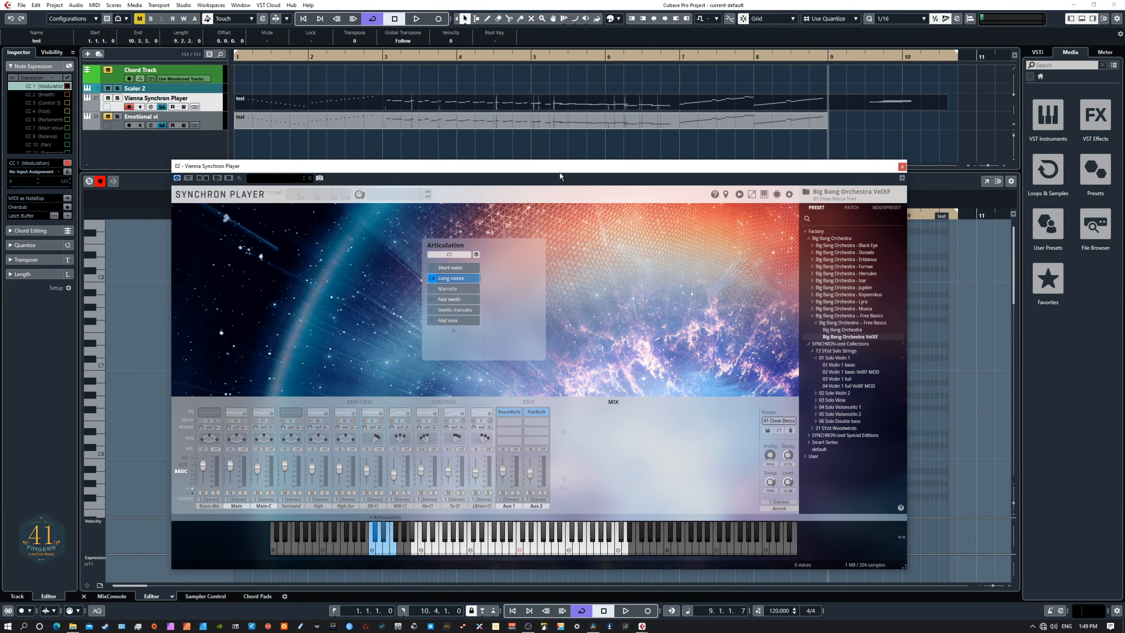
pyautogui.moveTo(550, 171); pyautogui.dragTo(484, 38)
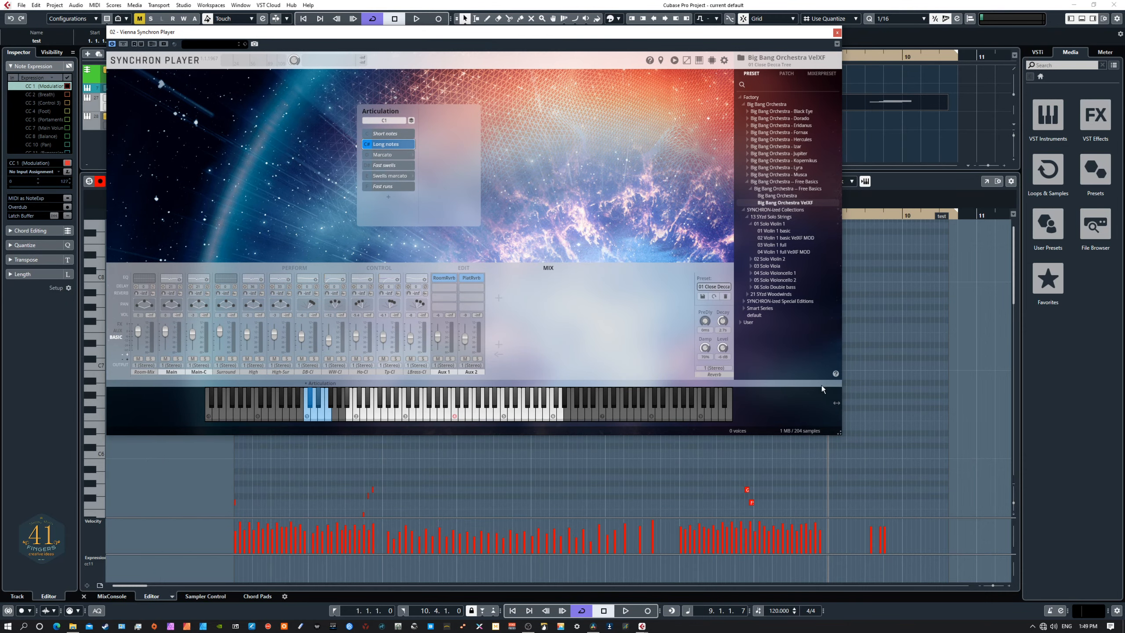
pyautogui.moveTo(839, 433); pyautogui.dragTo(841, 485)
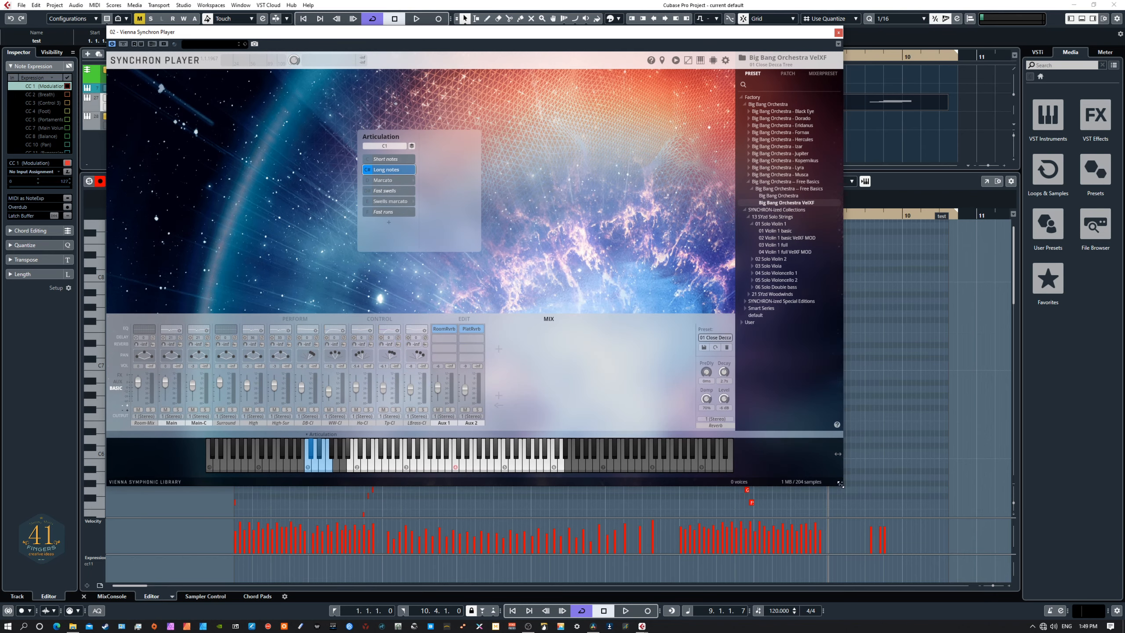
# Try the 150% interface size for the player and set it back to 100%.
pyautogui.click(687, 61)
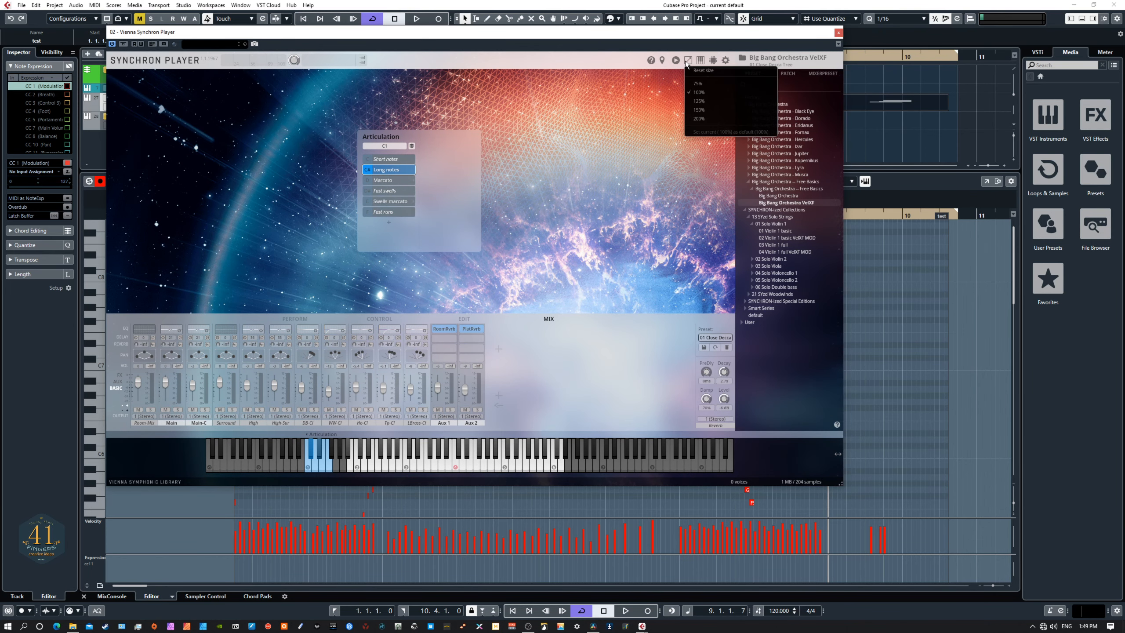
pyautogui.click(699, 110)
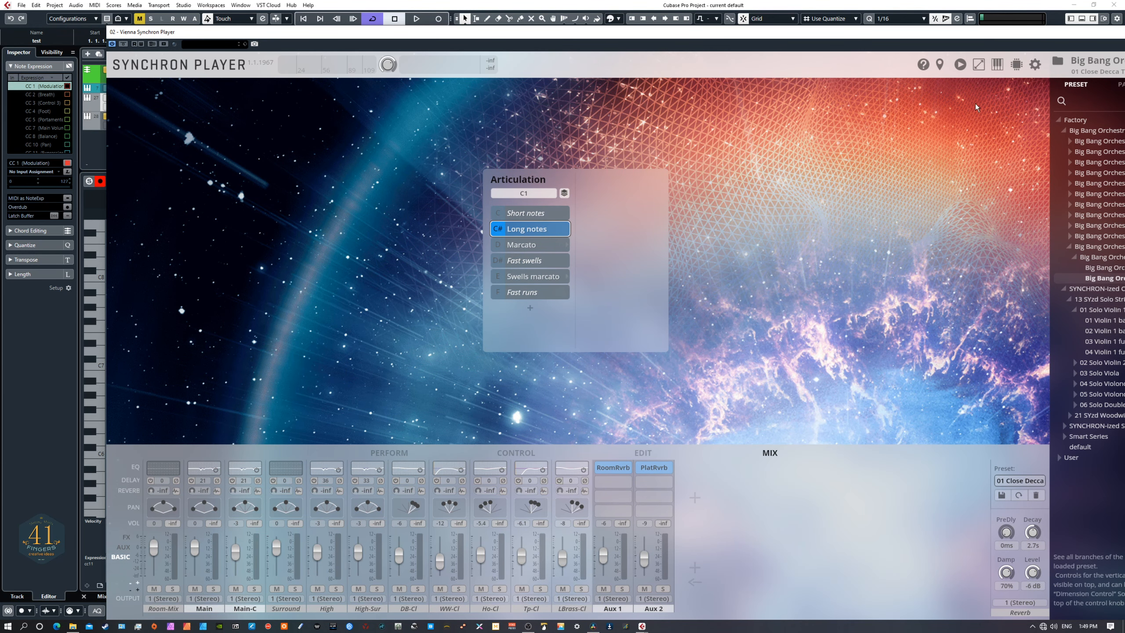
pyautogui.click(980, 66)
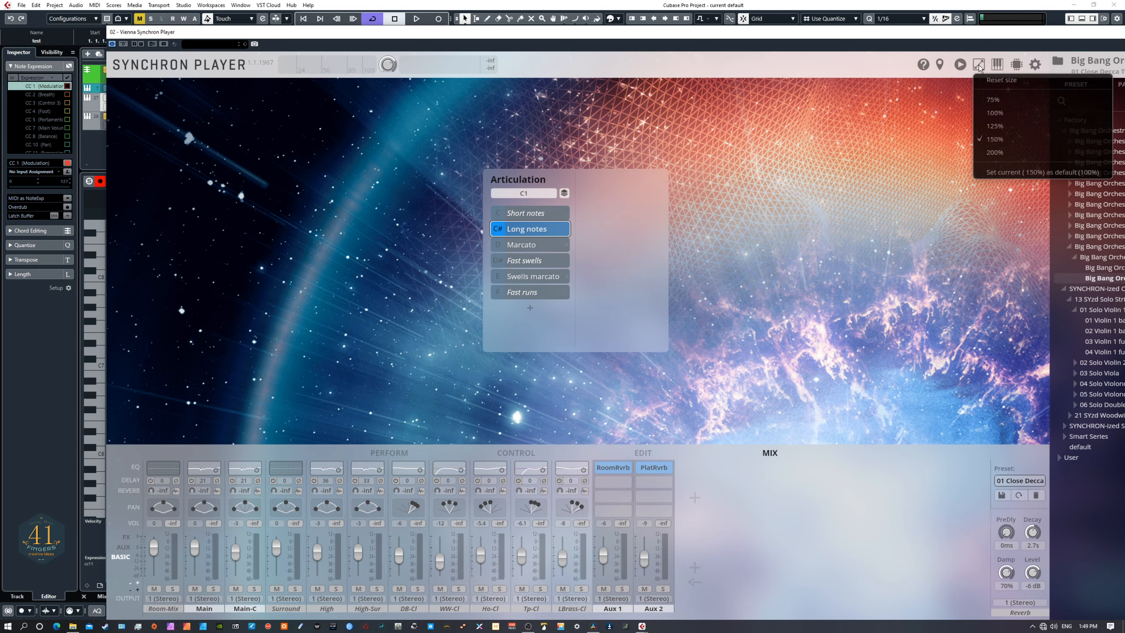
pyautogui.click(993, 113)
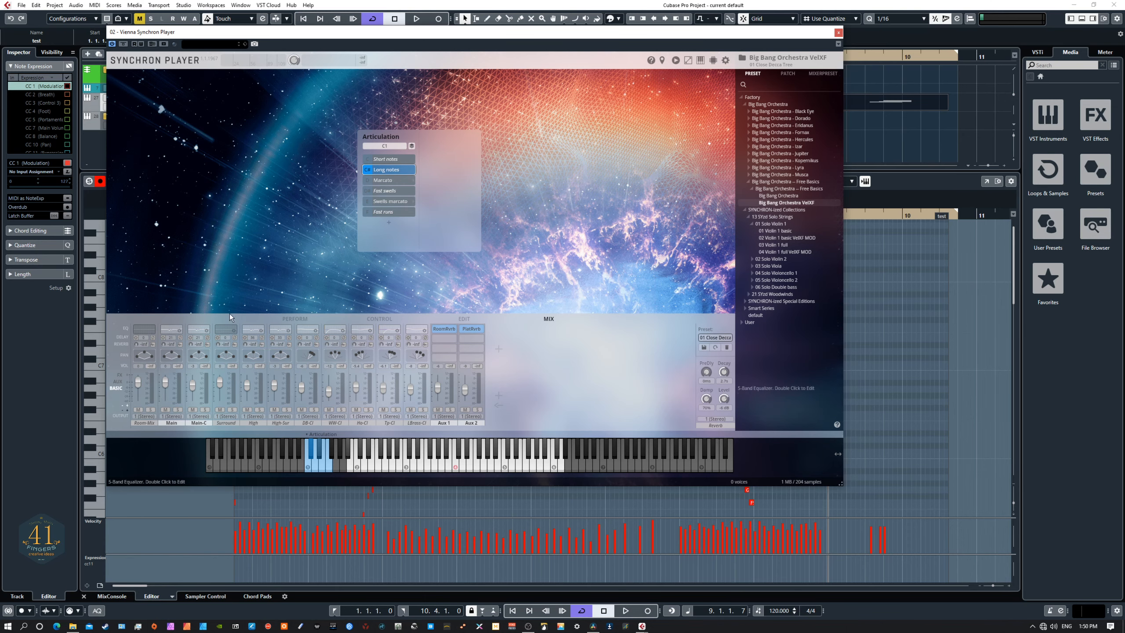
# Move the player window lower, load the 01 Violin 1 basic preset and shrink the window to its smallest size.
pyautogui.moveTo(360, 31); pyautogui.dragTo(377, 90)
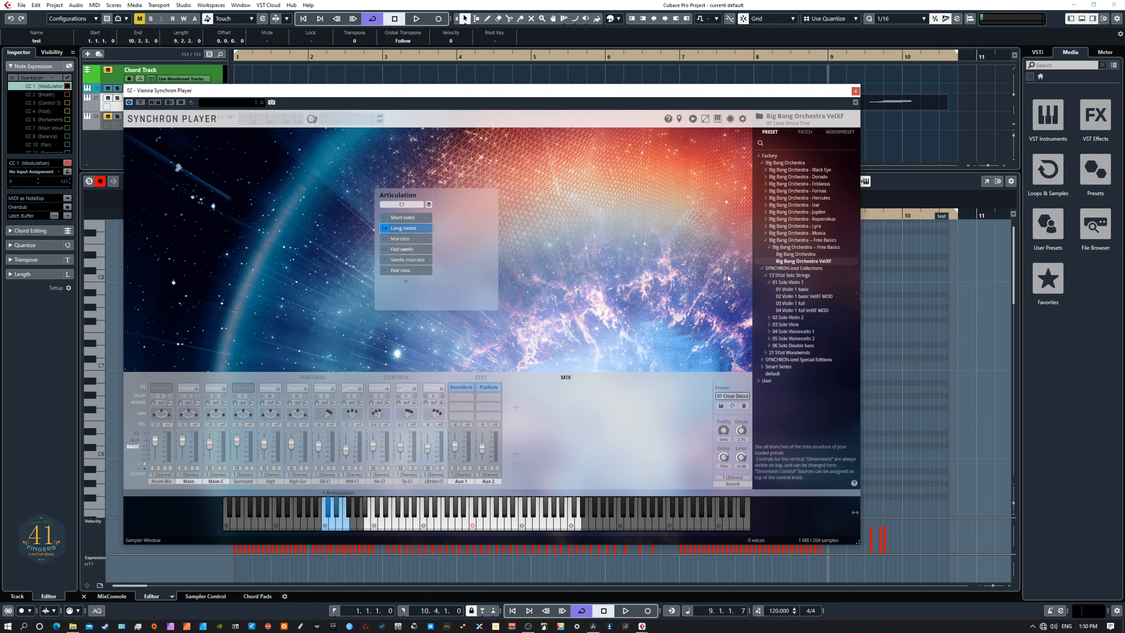
pyautogui.doubleClick(787, 289)
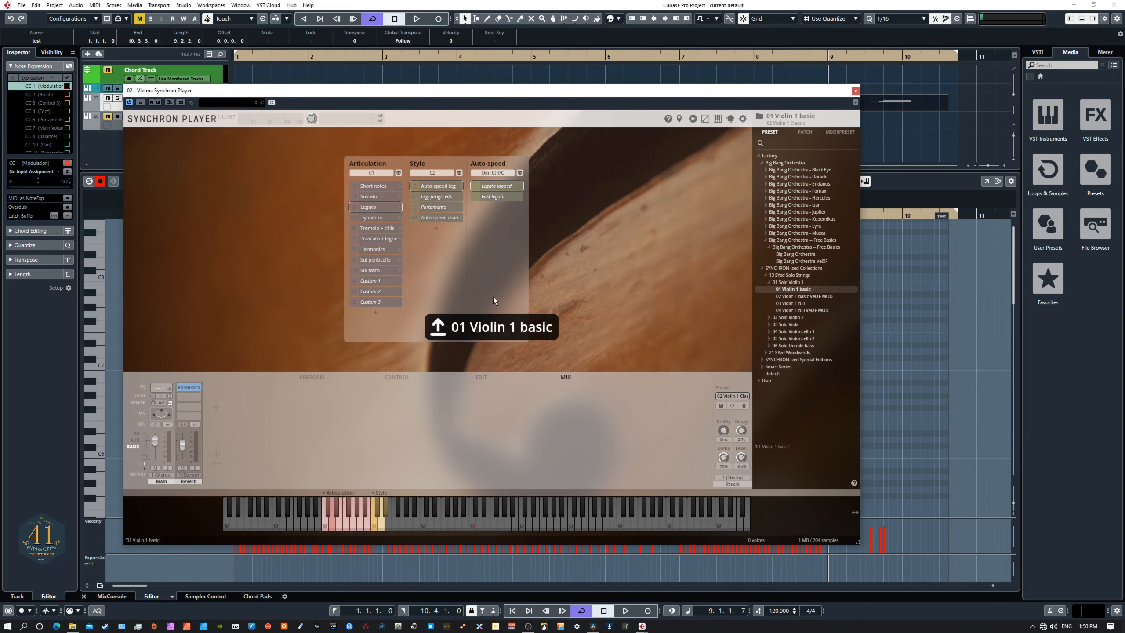
pyautogui.moveTo(858, 539); pyautogui.dragTo(477, 328)
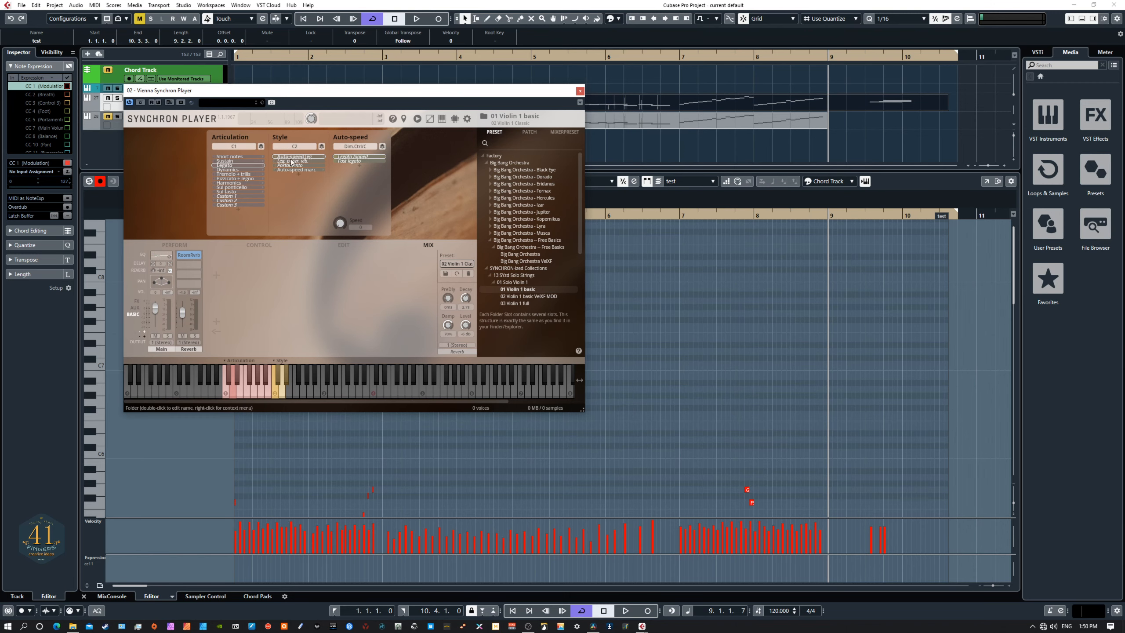
pyautogui.moveTo(585, 407); pyautogui.dragTo(508, 369)
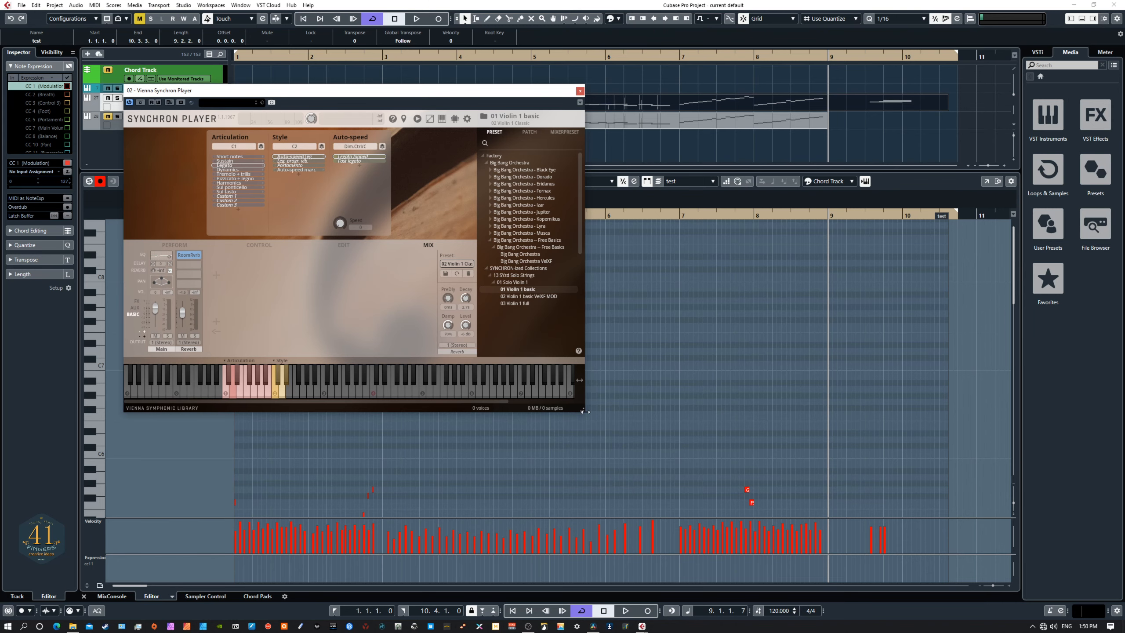
# Widen the player window while keeping its height and add two channels to the Violin 1 mixer.
pyautogui.moveTo(584, 412); pyautogui.dragTo(957, 412)
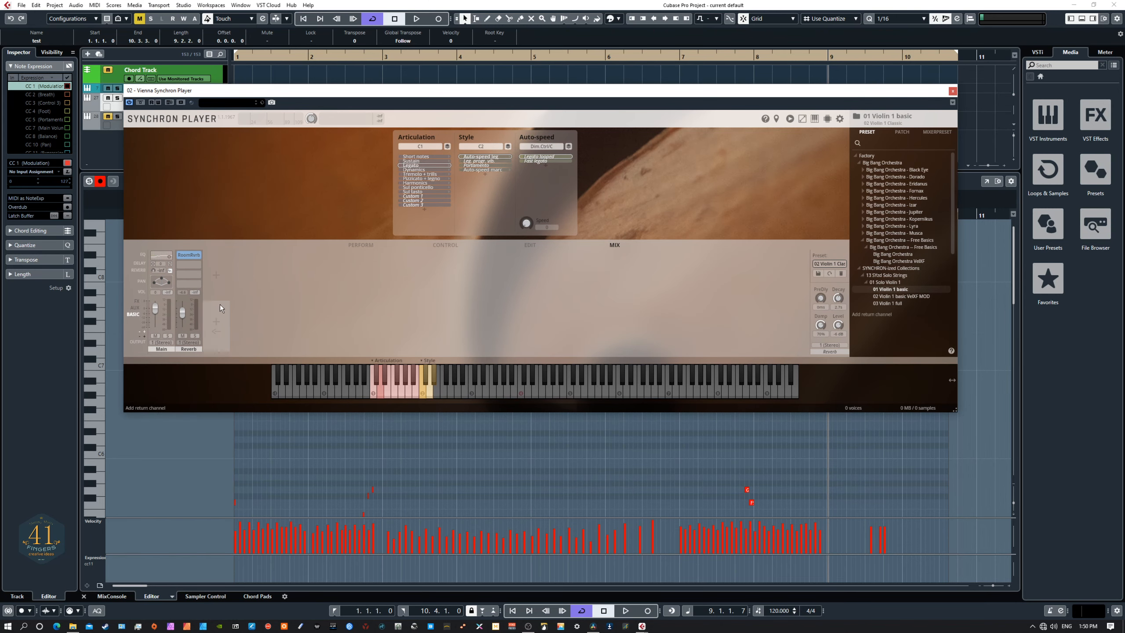
pyautogui.click(216, 279)
pyautogui.click(244, 273)
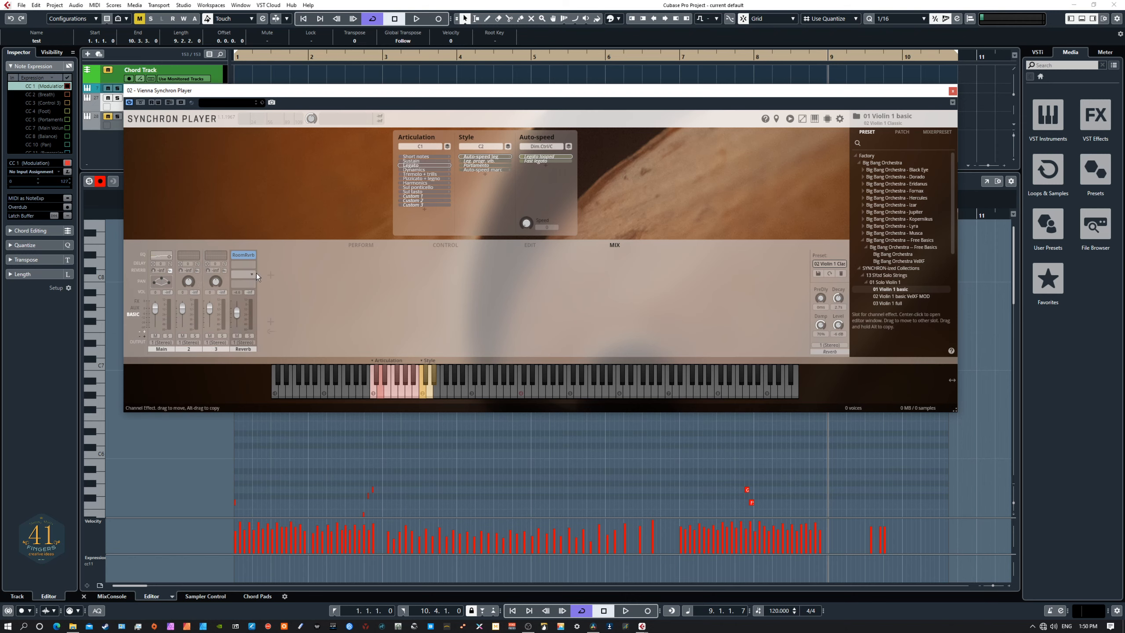
# Add two more channels to the Violin 1 mixer and make the player window taller and narrower.
pyautogui.click(271, 274)
pyautogui.click(298, 275)
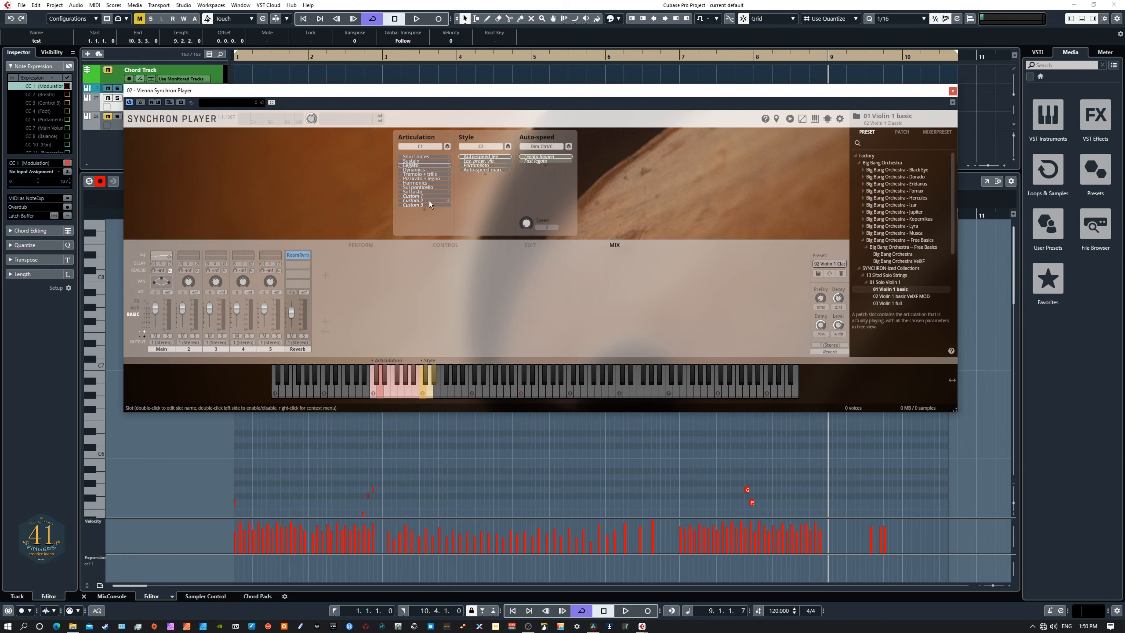
pyautogui.moveTo(955, 410); pyautogui.dragTo(827, 538)
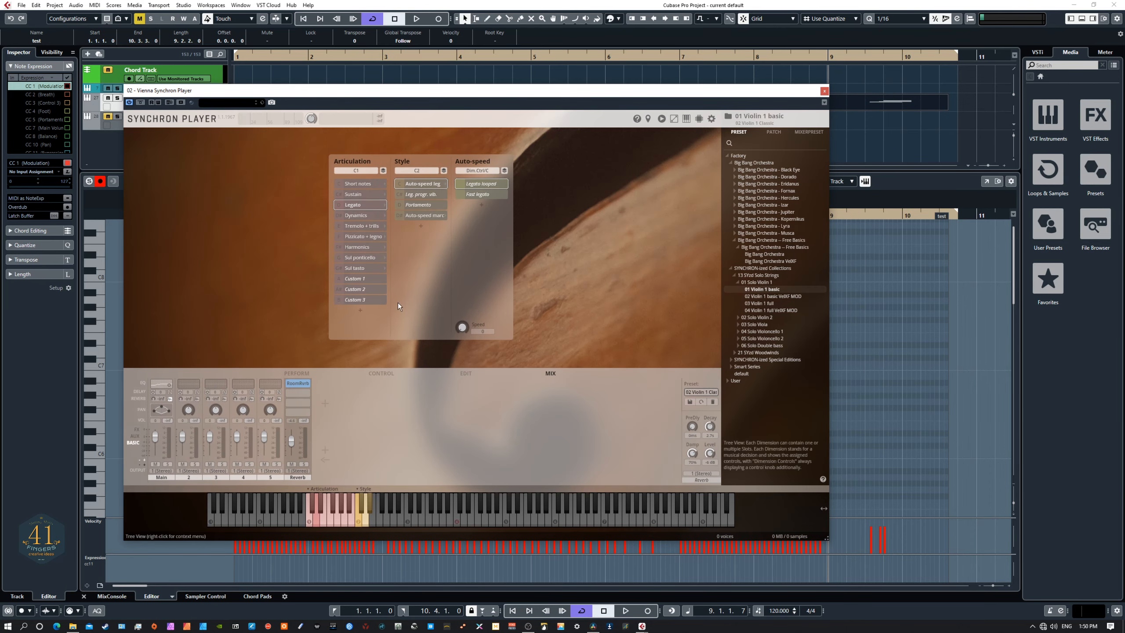
# Enable all slots of the 01 Violin 1 basic preset and view the options available for the Short notes slot.
pyautogui.rightClick(420, 257)
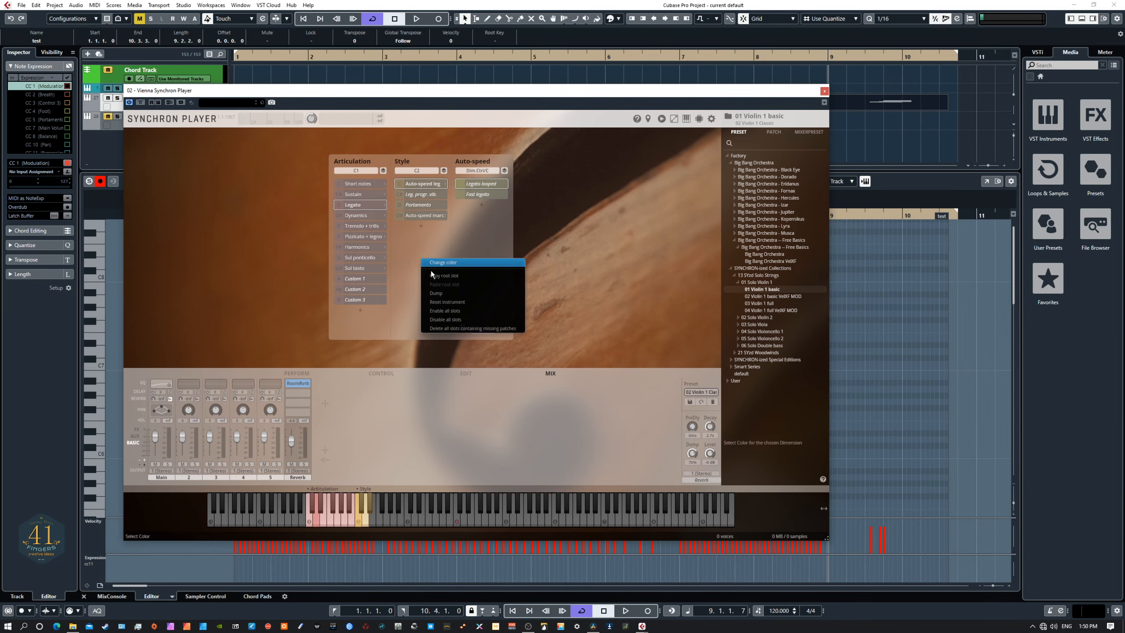
pyautogui.click(452, 311)
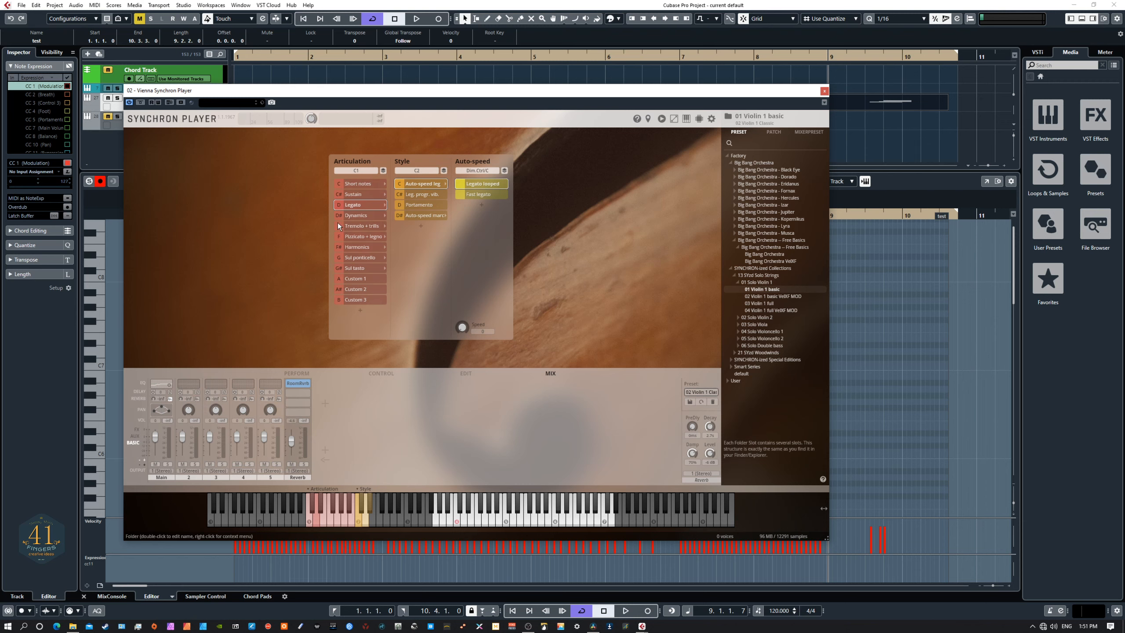
pyautogui.rightClick(362, 186)
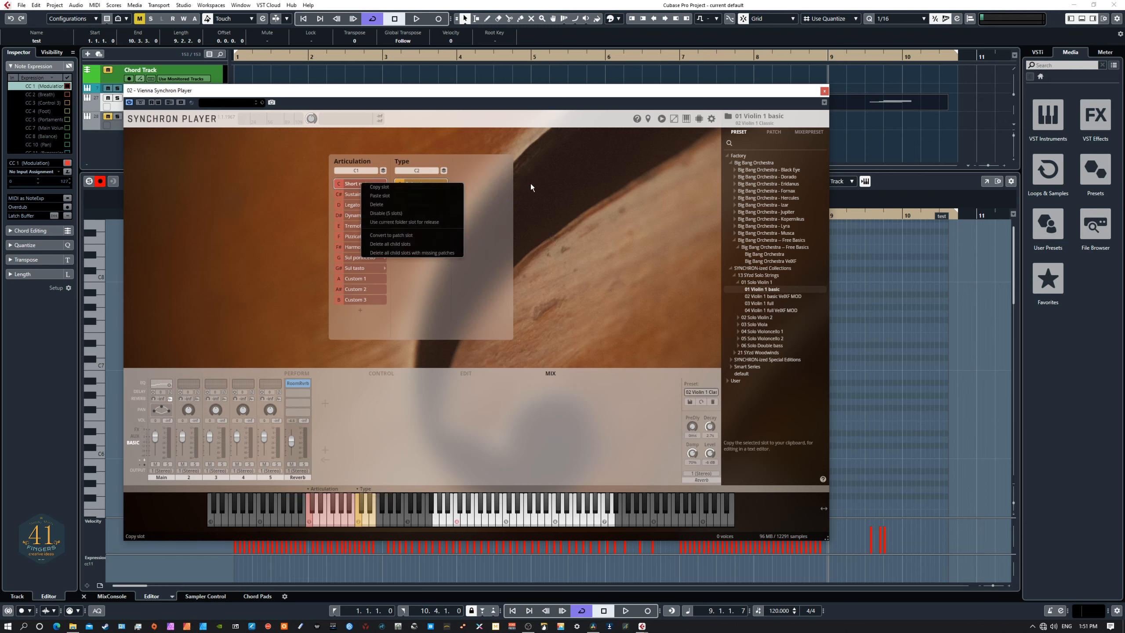
pyautogui.click(560, 182)
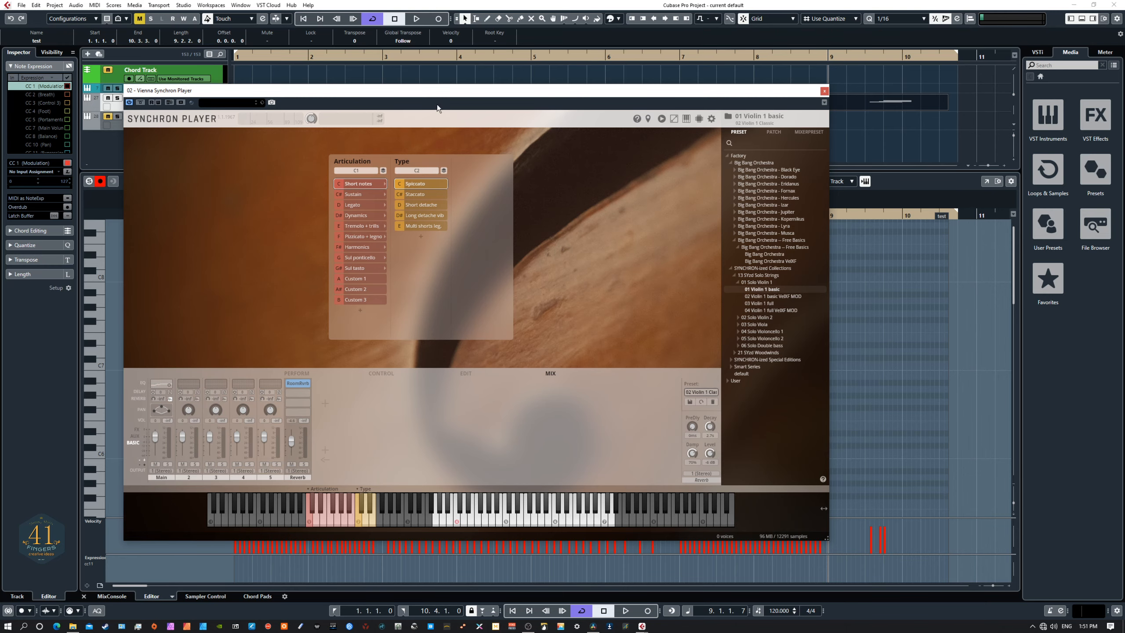
# Move the player window up over the inspector and back over the editor area.
pyautogui.moveTo(436, 93); pyautogui.dragTo(360, 44)
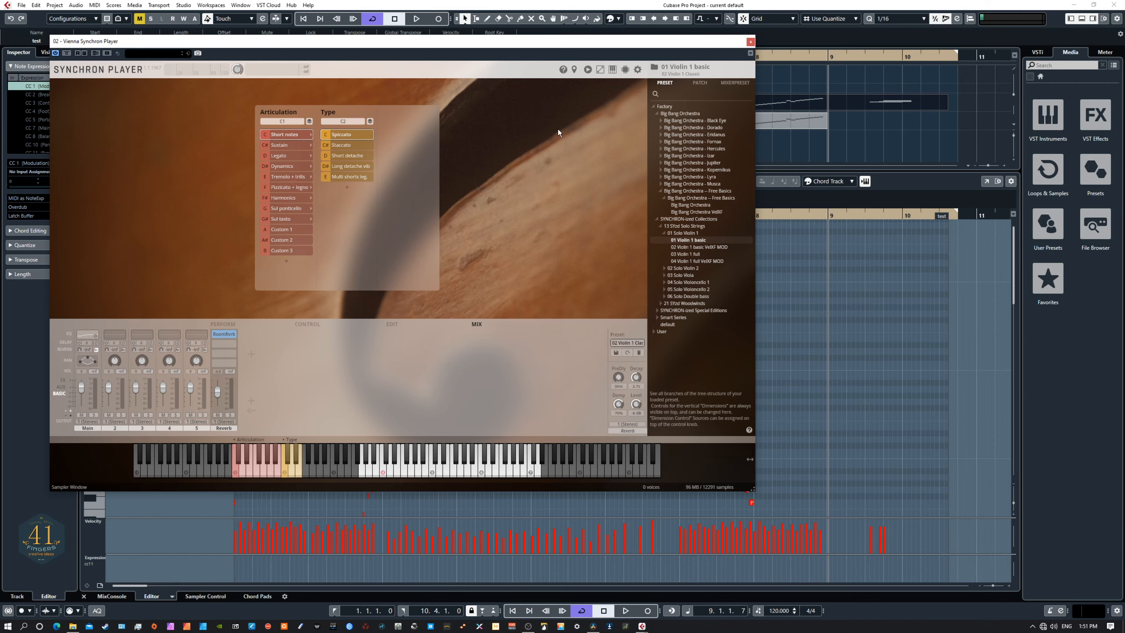
pyautogui.moveTo(425, 39); pyautogui.dragTo(493, 72)
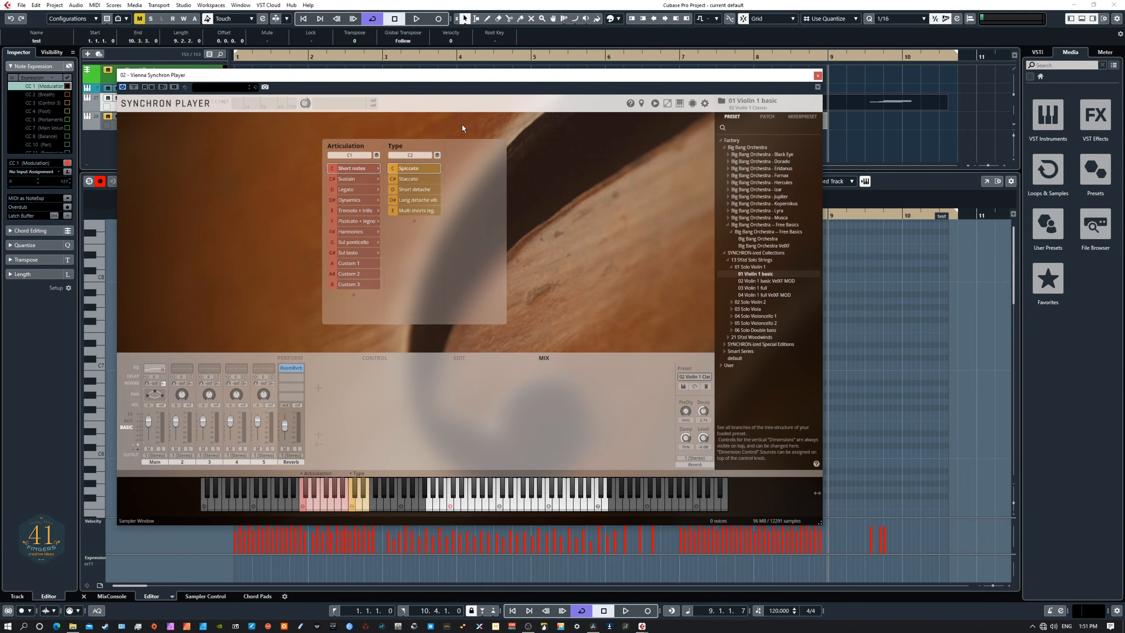
pyautogui.moveTo(434, 75)
pyautogui.mouseDown()
pyautogui.moveTo(587, 142)
pyautogui.moveTo(362, 77)
pyautogui.moveTo(429, 78)
pyautogui.mouseUp()
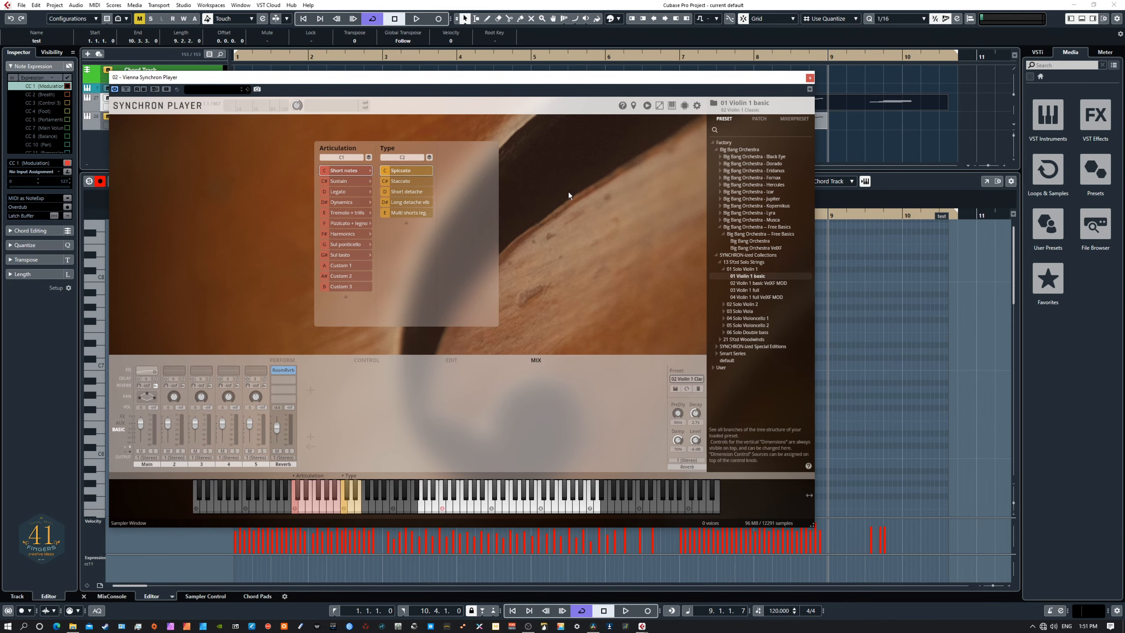
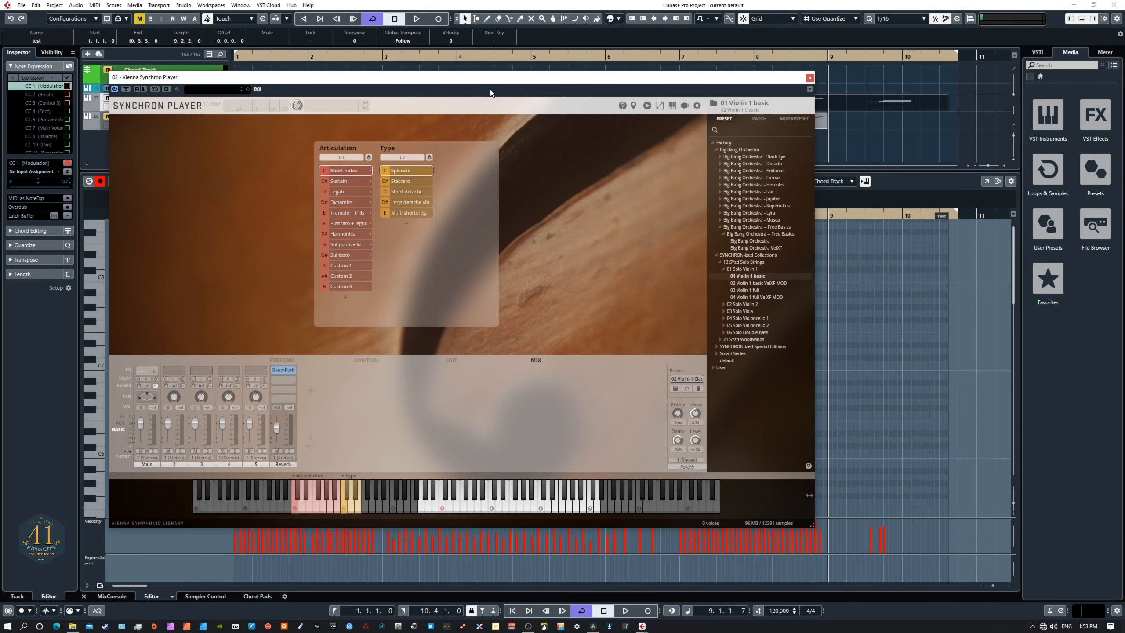
# Shift the player window slightly, shrink it to a compact size and enlarge it again to a medium size.
pyautogui.moveTo(523, 80); pyautogui.dragTo(556, 74)
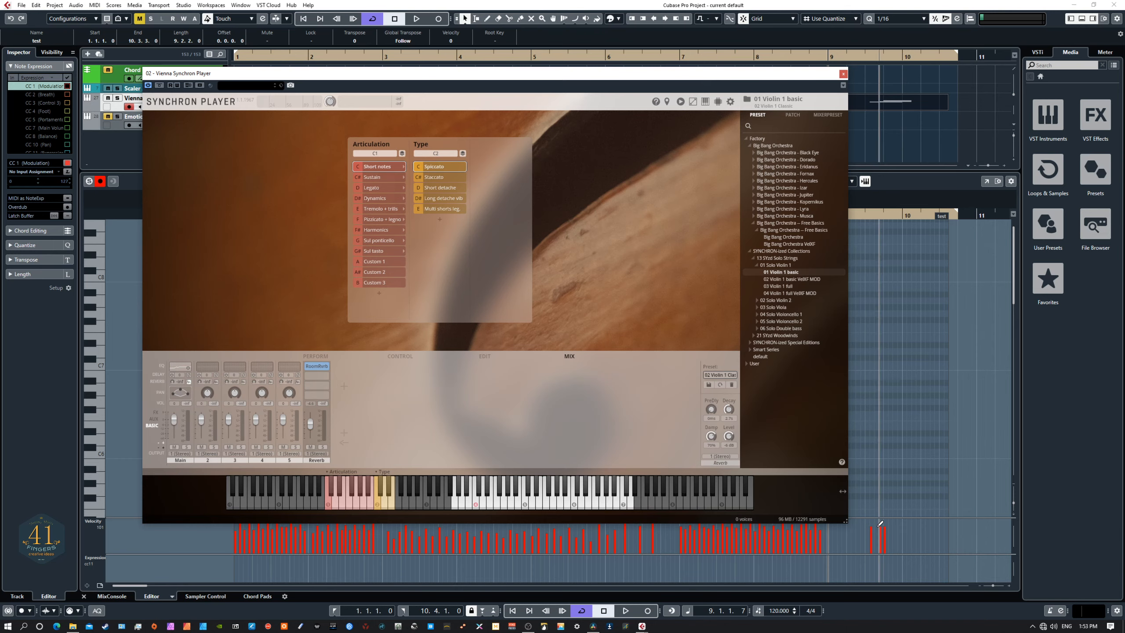
pyautogui.moveTo(842, 517); pyautogui.dragTo(538, 327)
pyautogui.moveTo(602, 393); pyautogui.dragTo(646, 447)
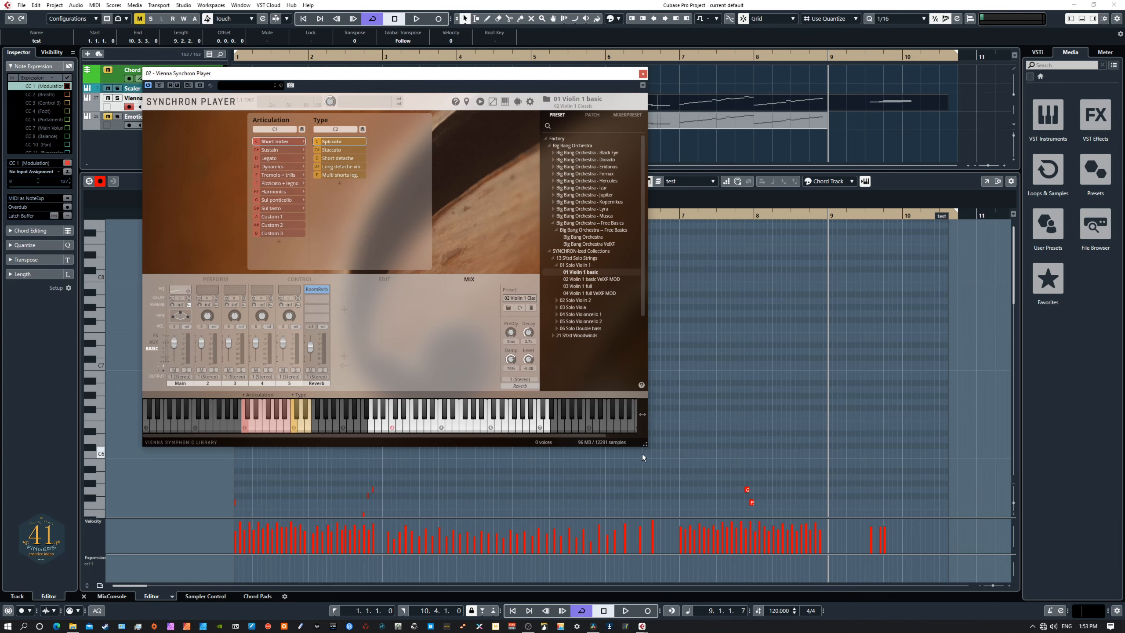
pyautogui.moveTo(644, 444); pyautogui.dragTo(756, 501)
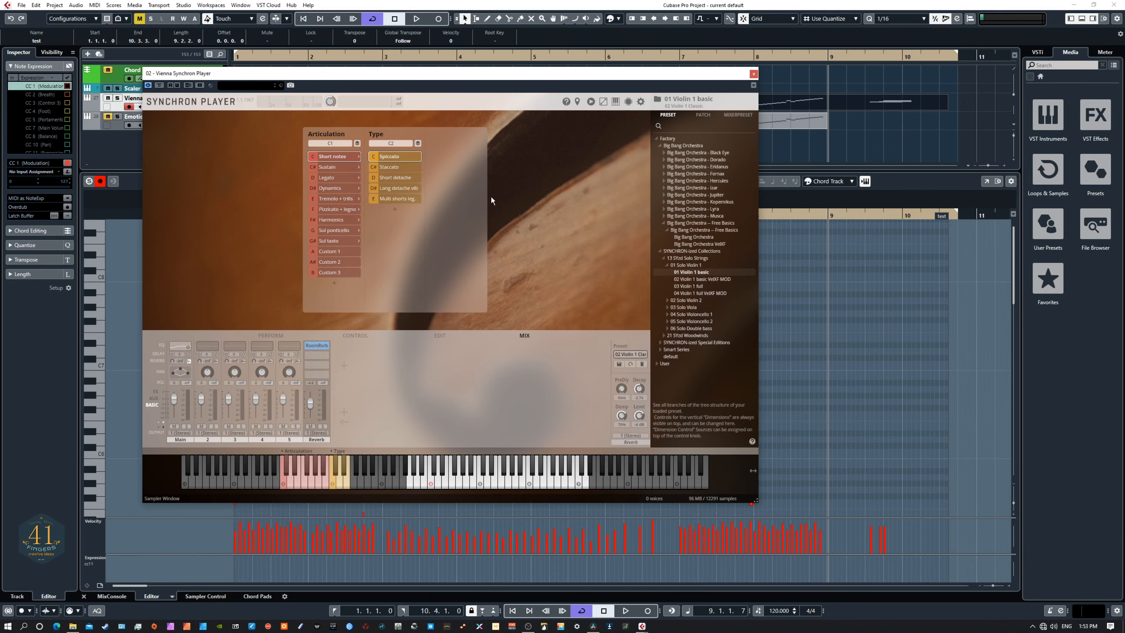
# Try several screen positions for the player window and place it centrally over the project, clear of the track list.
pyautogui.moveTo(415, 73); pyautogui.dragTo(329, 57)
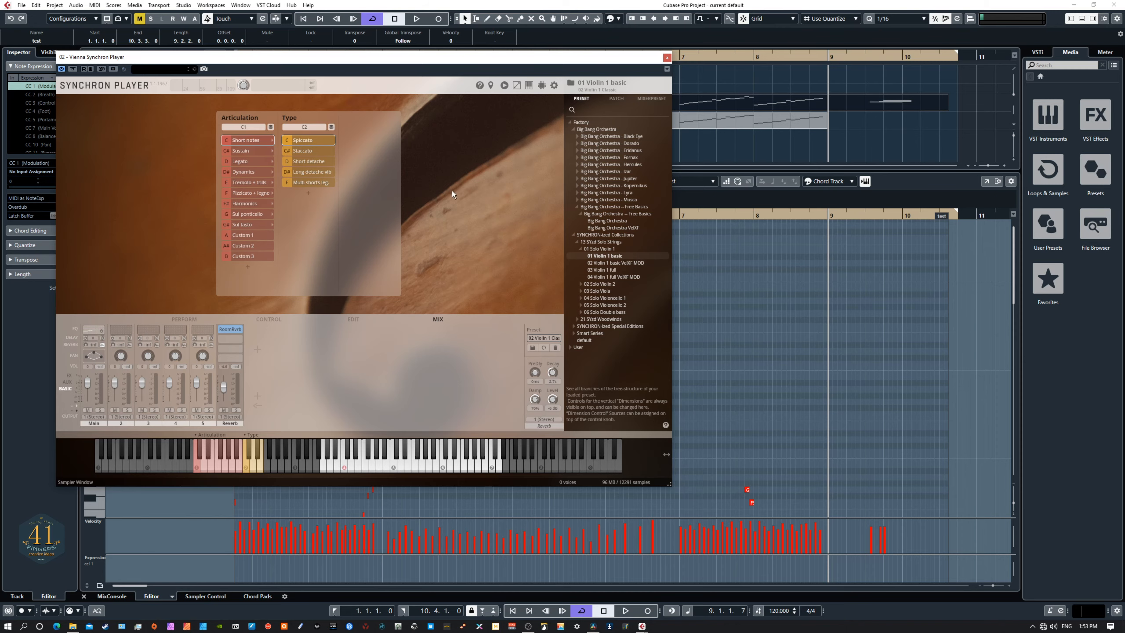
pyautogui.moveTo(395, 60)
pyautogui.mouseDown()
pyautogui.moveTo(440, 74)
pyautogui.moveTo(494, 141)
pyautogui.moveTo(433, 121)
pyautogui.moveTo(381, 54)
pyautogui.mouseUp()
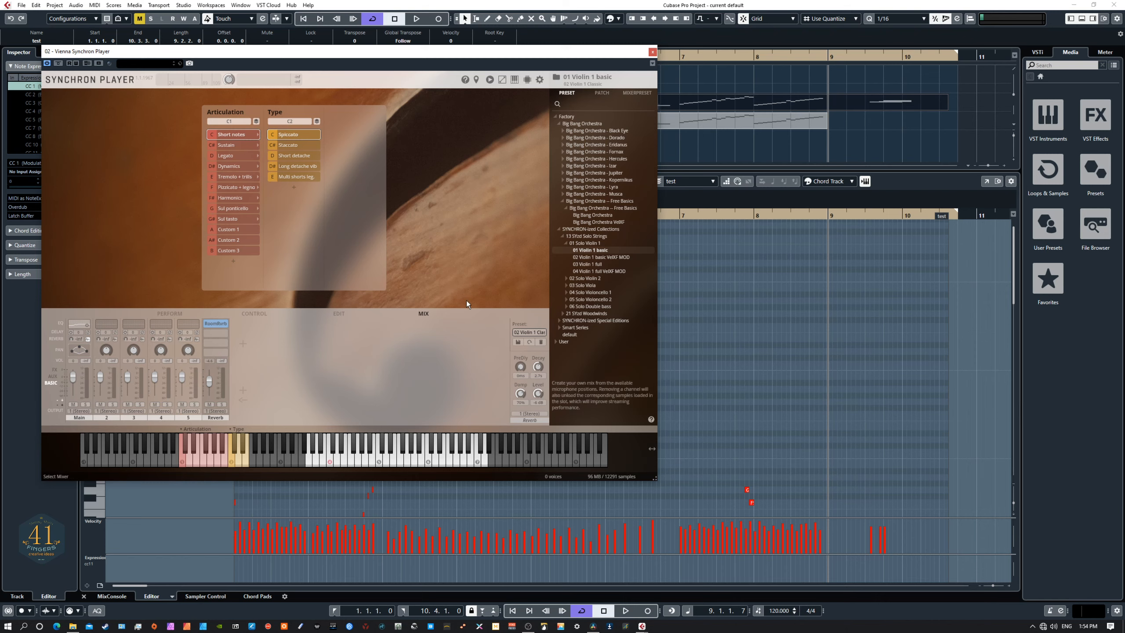
pyautogui.moveTo(375, 55); pyautogui.dragTo(453, 117)
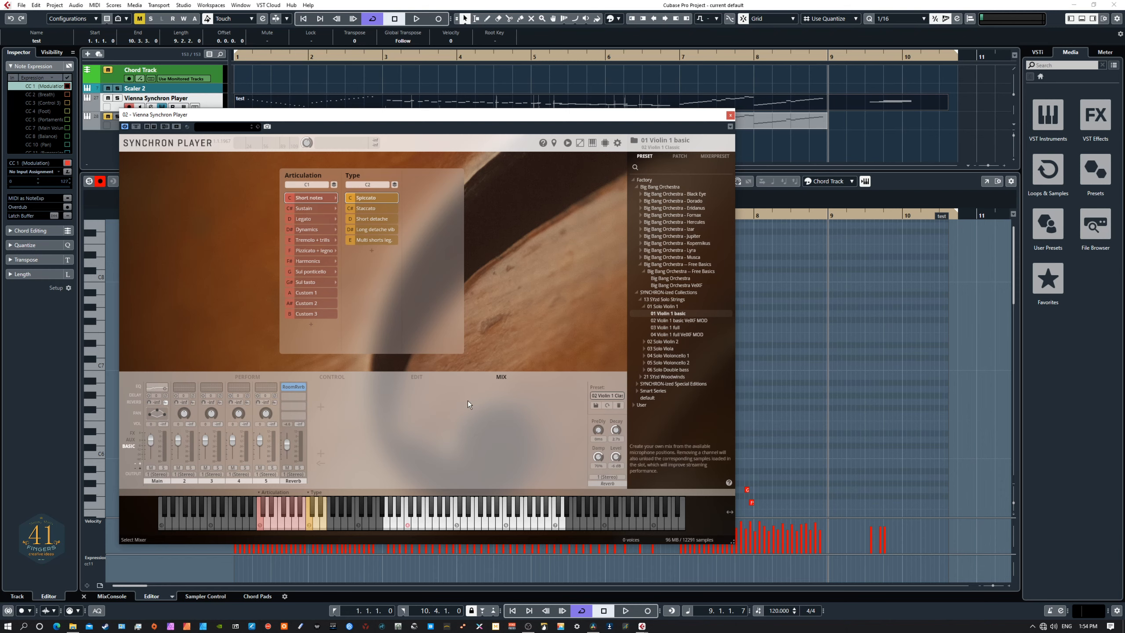
pyautogui.moveTo(429, 116); pyautogui.dragTo(538, 90)
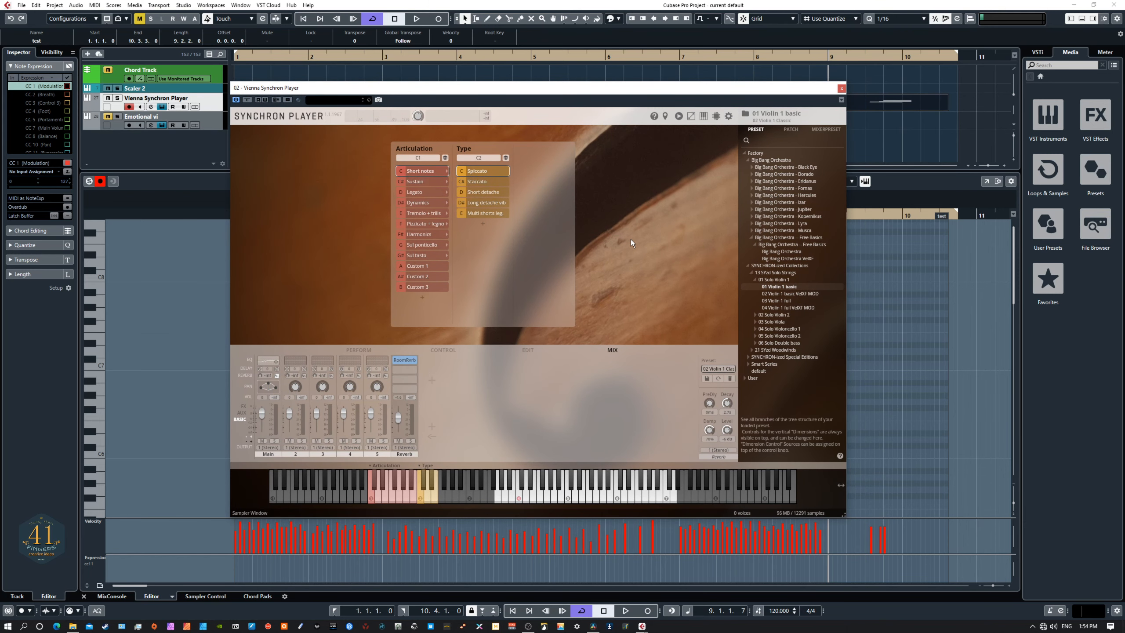